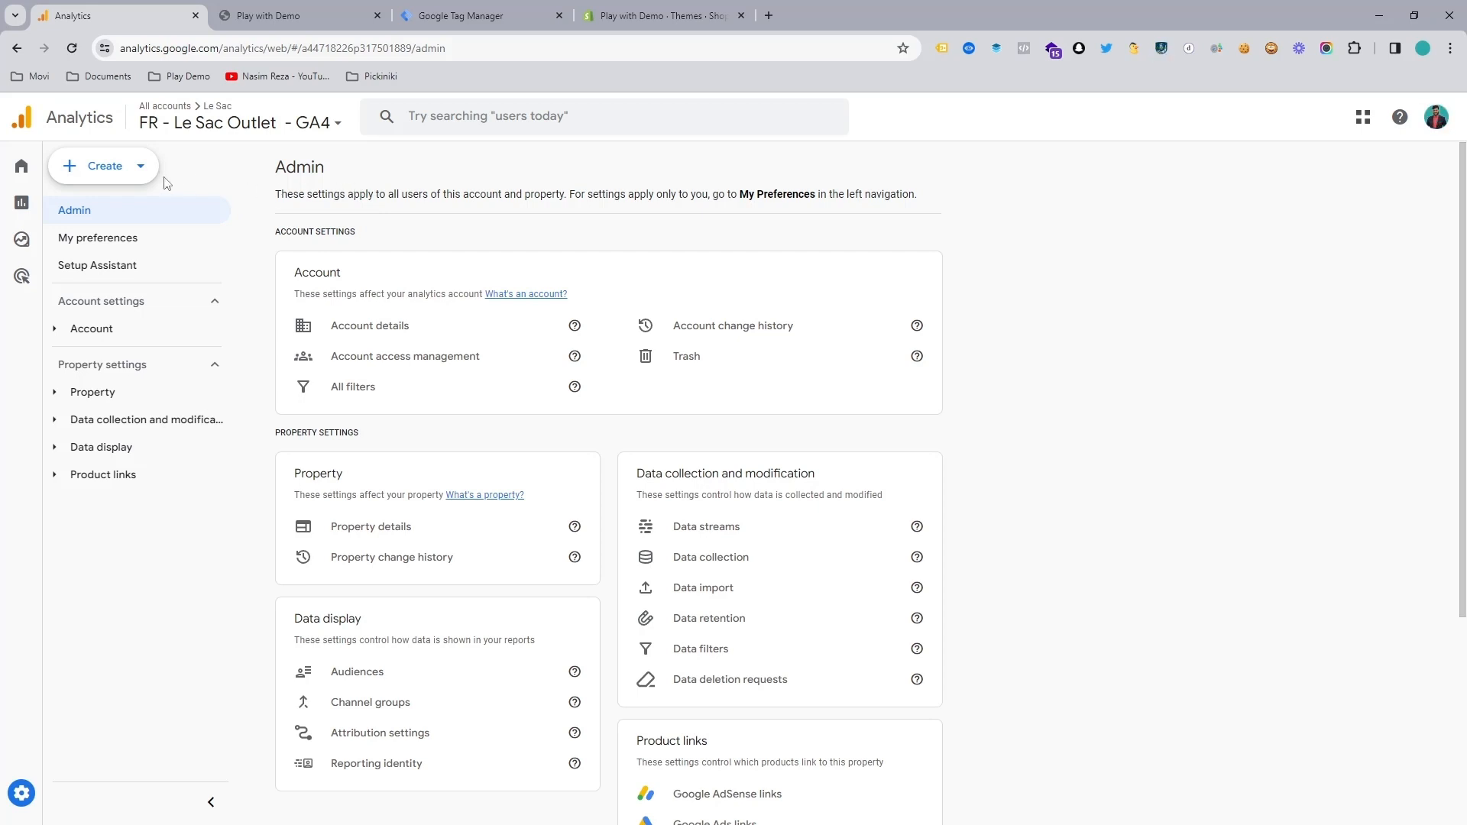
Step: Start a new Analytics account named "- test demo", keeping the data sharing settings, and continue to property creation
click(112, 171)
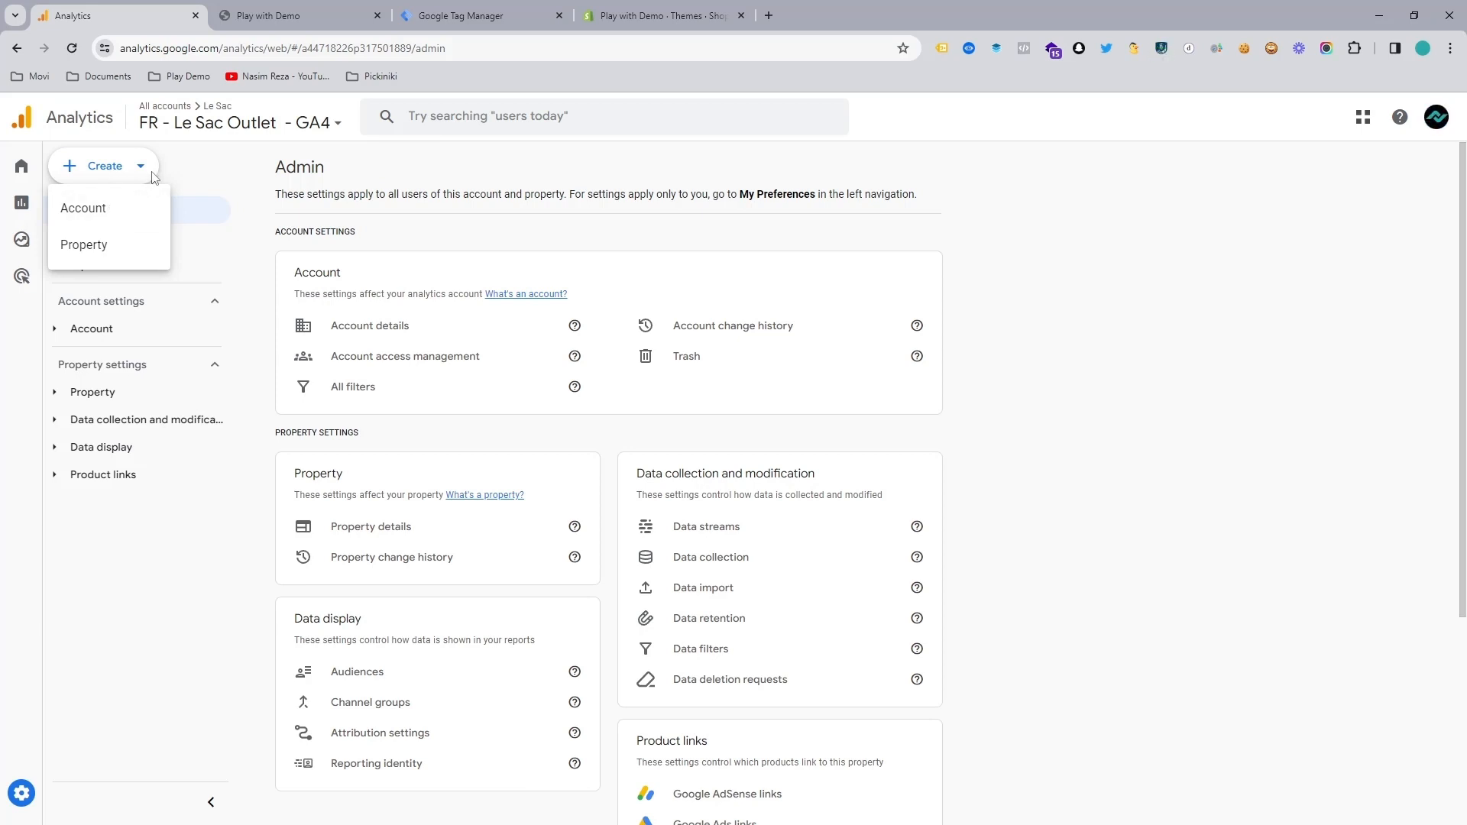
click(175, 174)
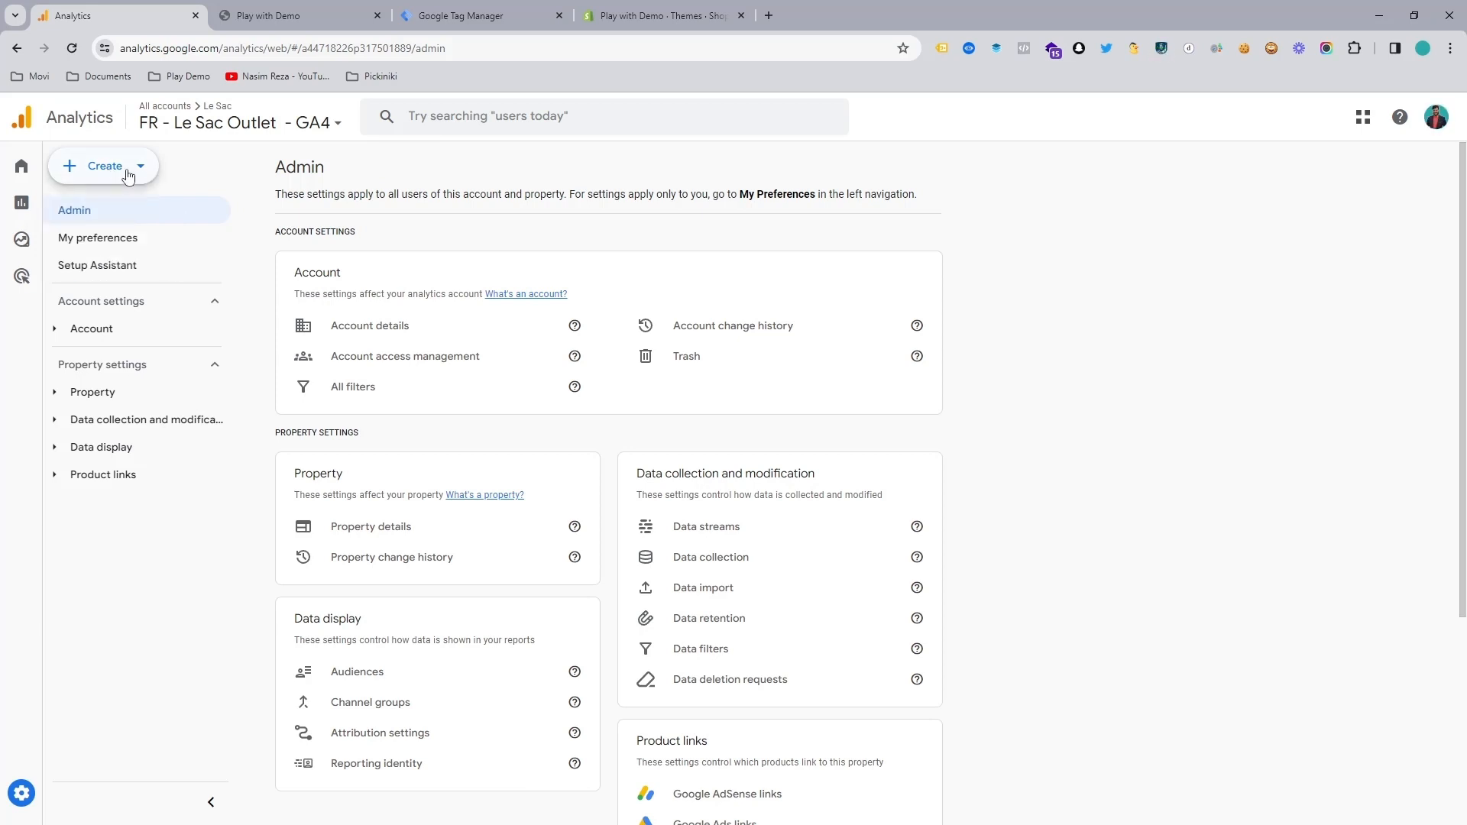
click(123, 172)
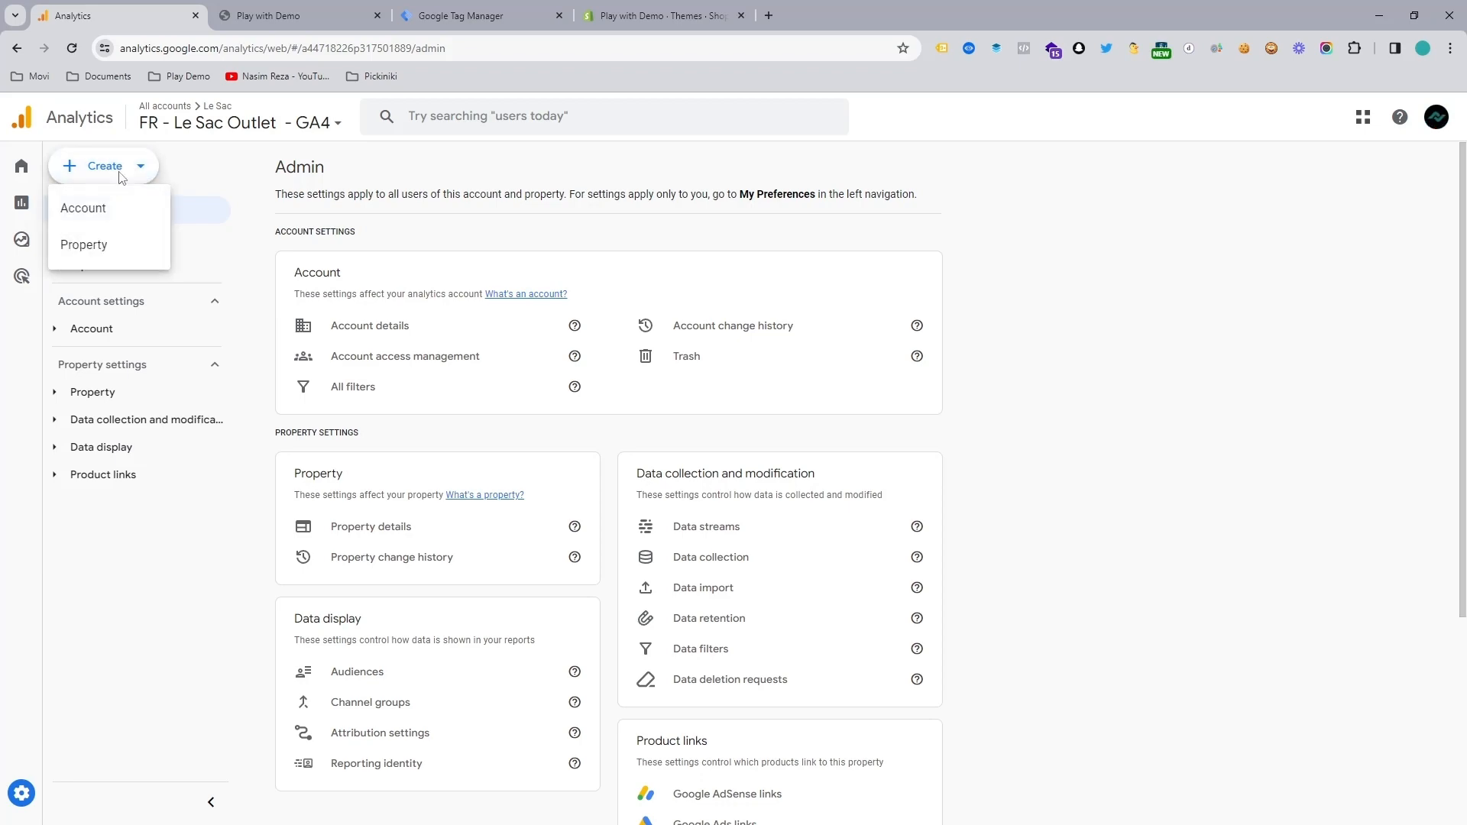
click(95, 206)
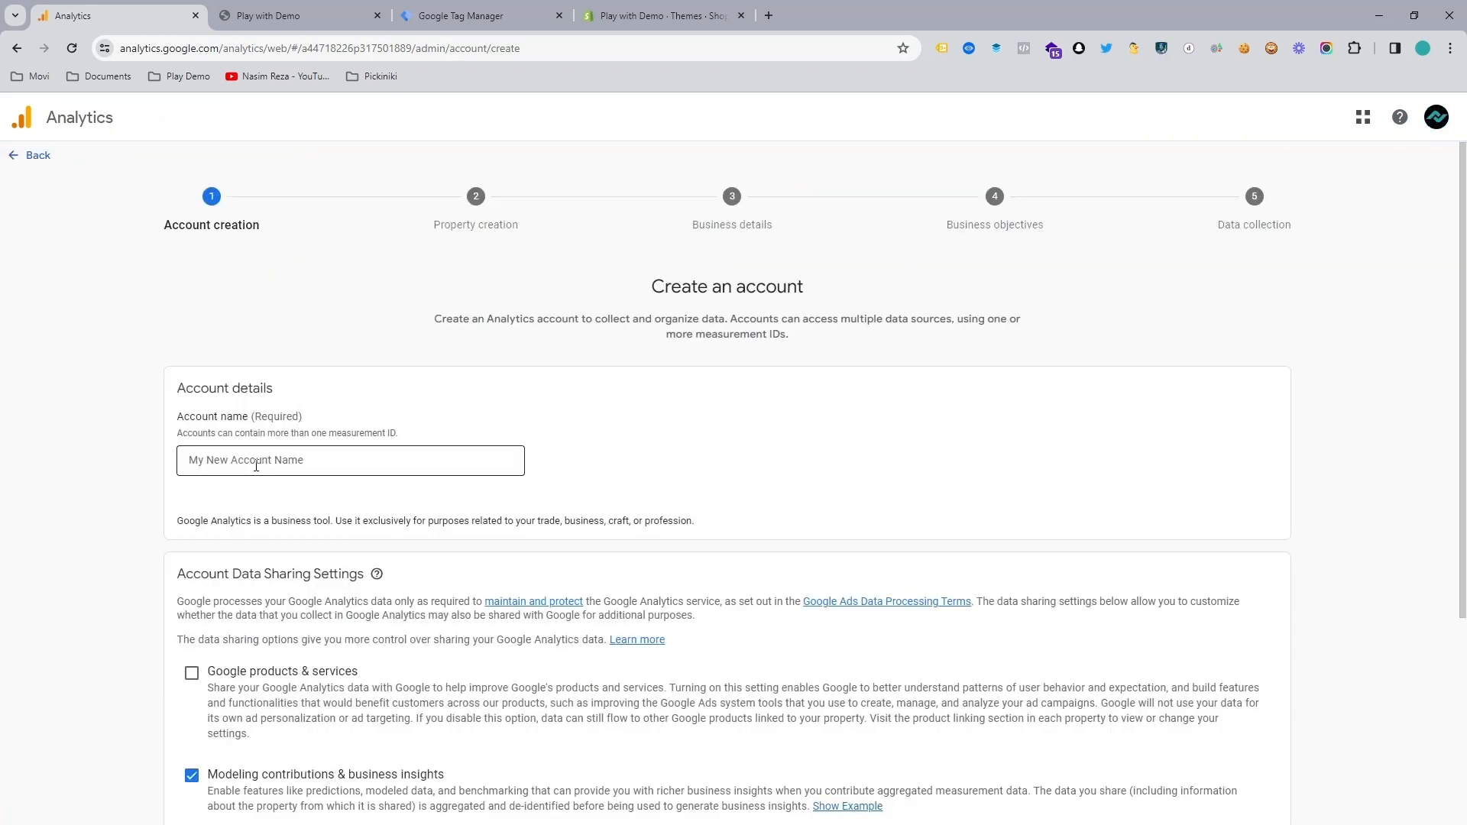
click(256, 464)
click(161, 443)
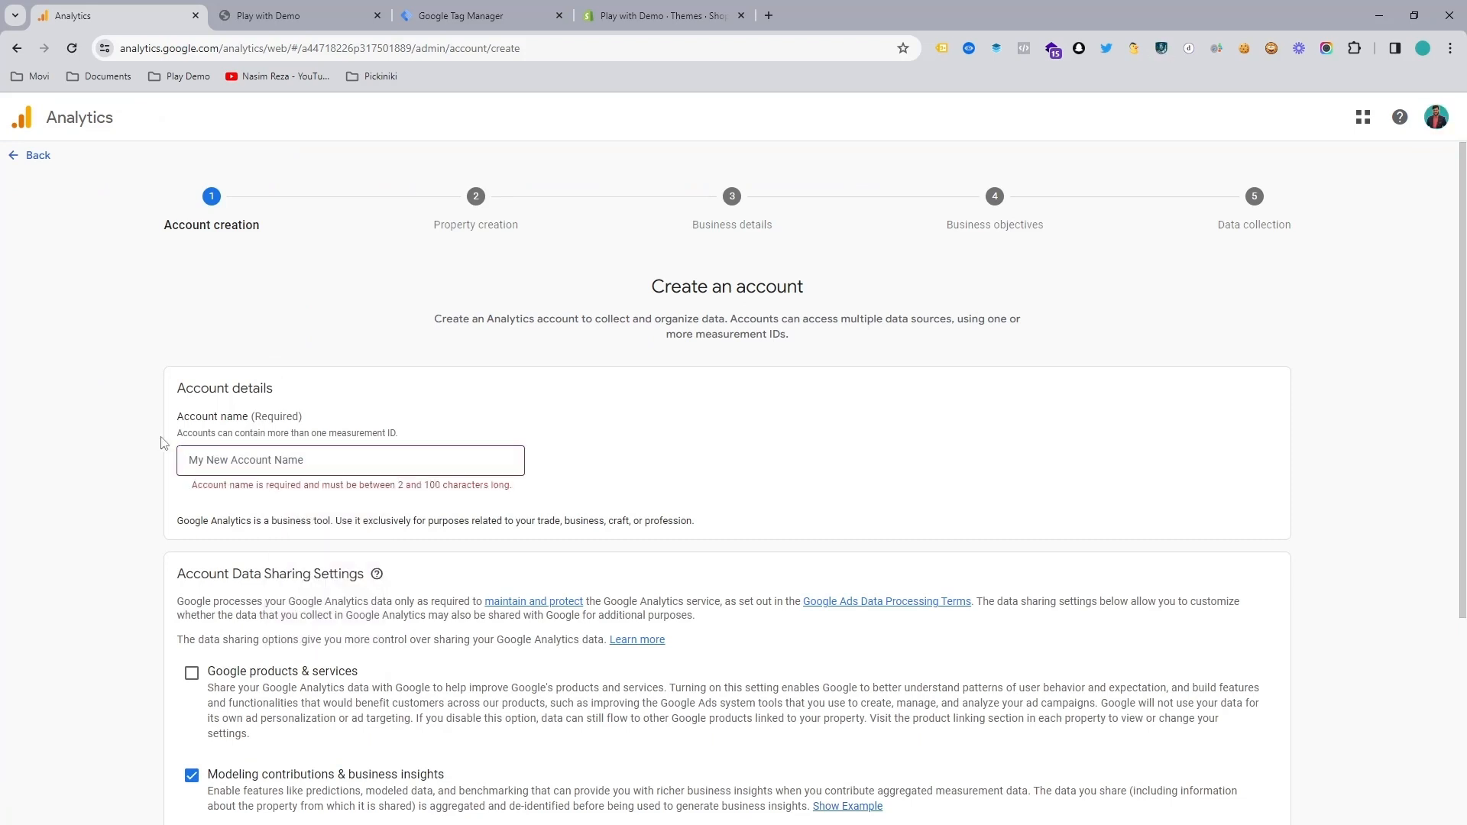
click(247, 465)
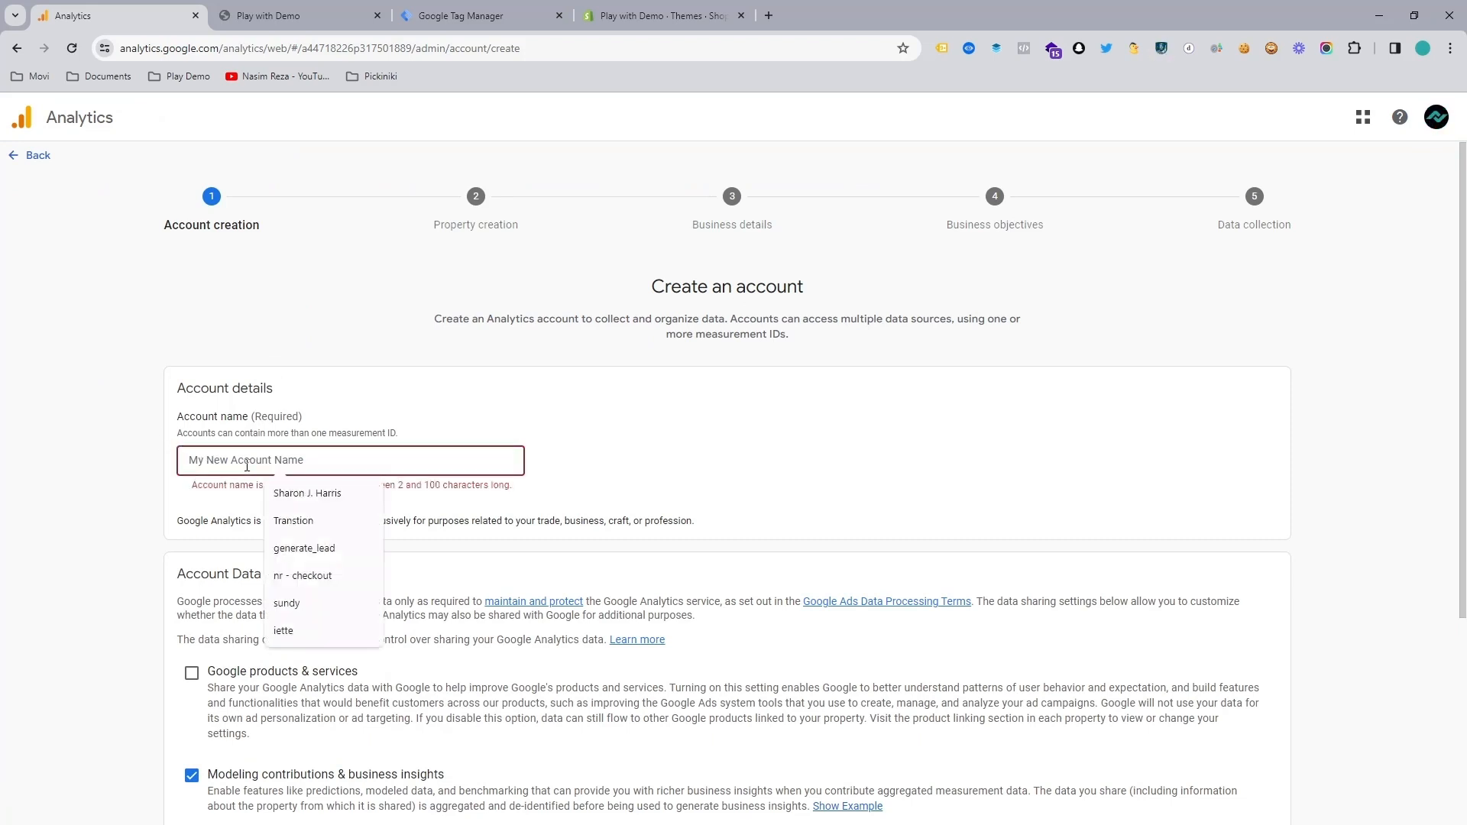
text(-)
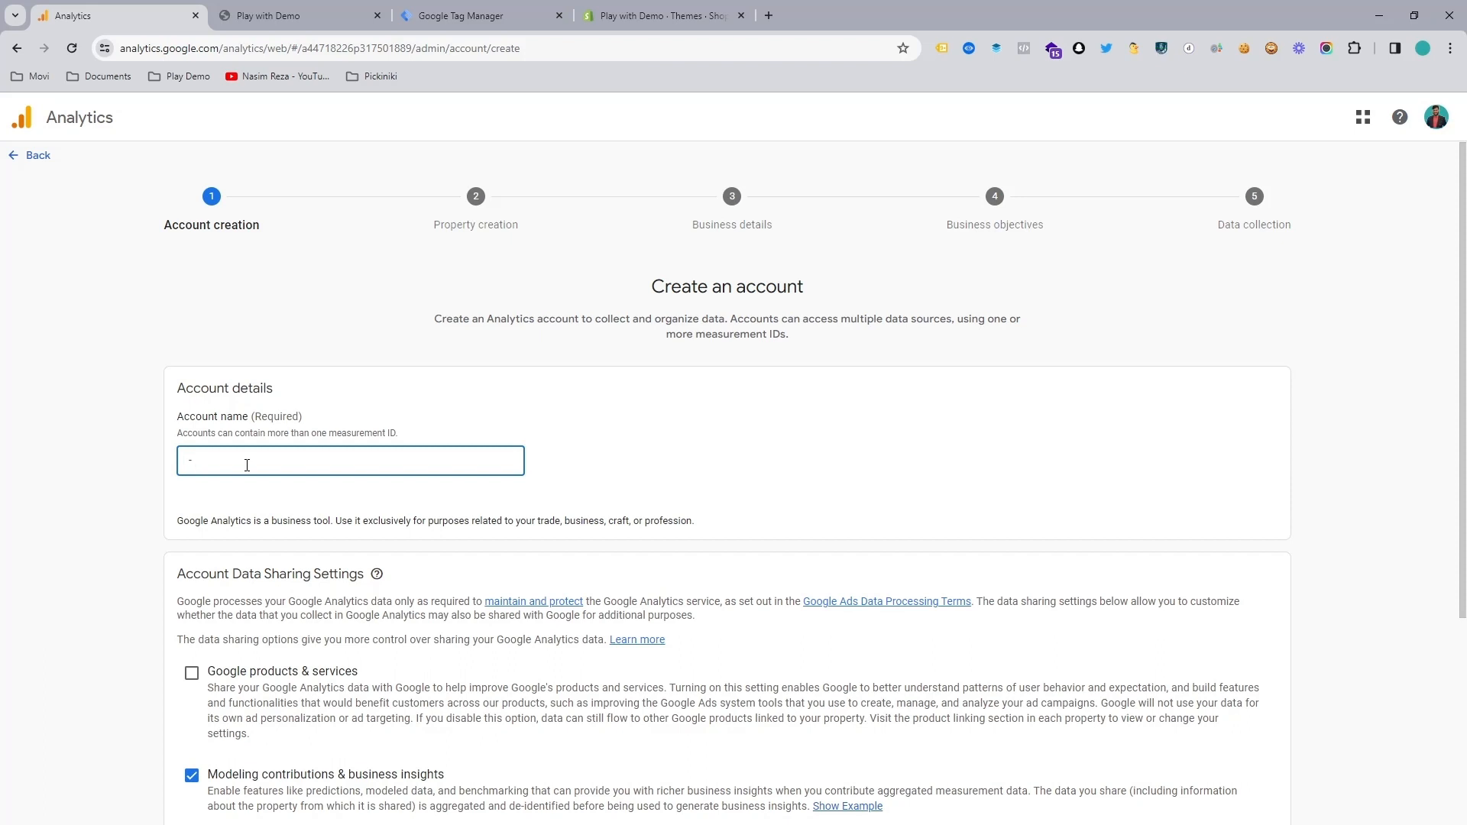
text( test demo)
scroll(311, 475, down, 4)
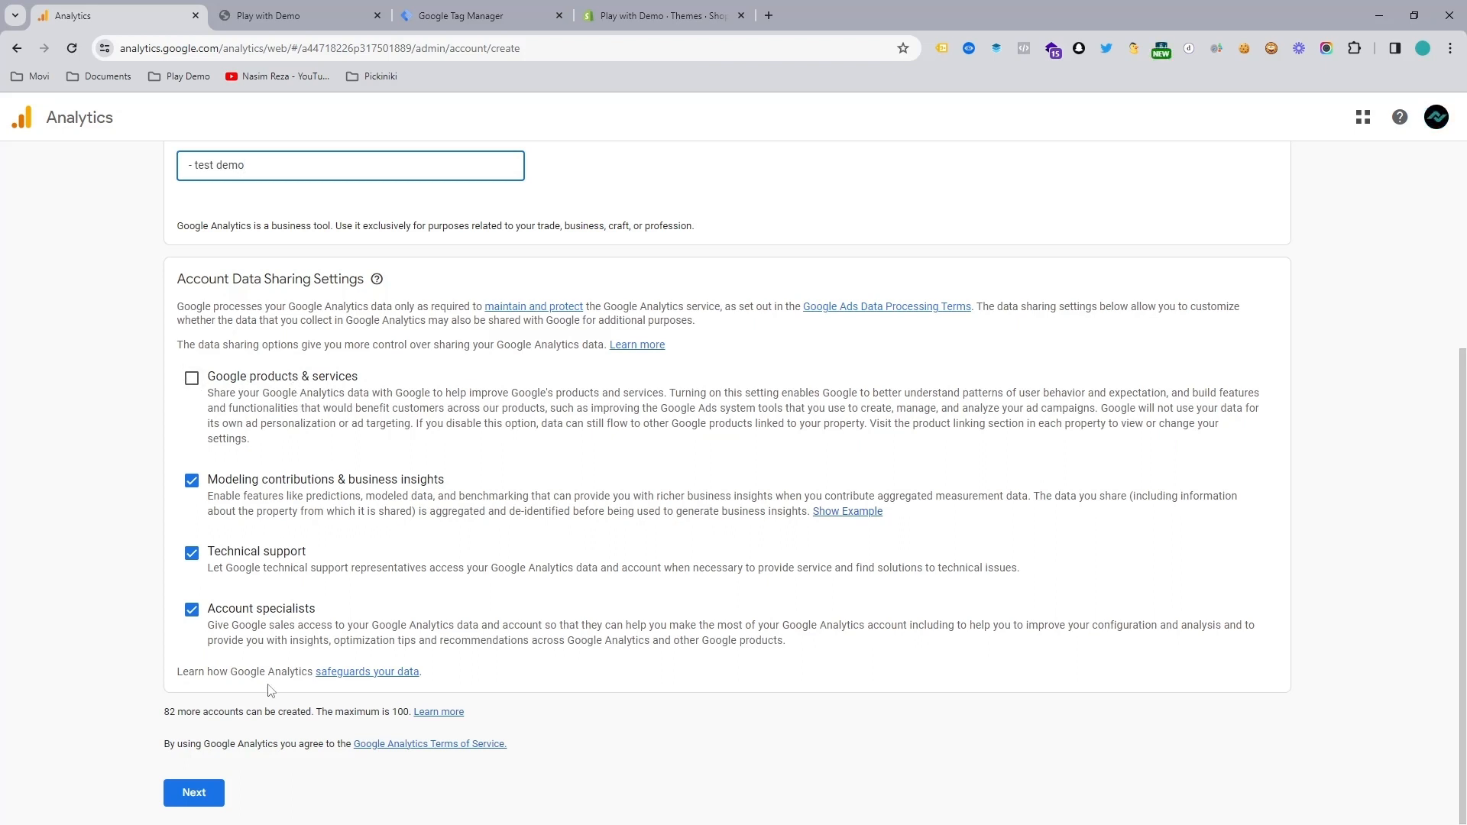
click(196, 792)
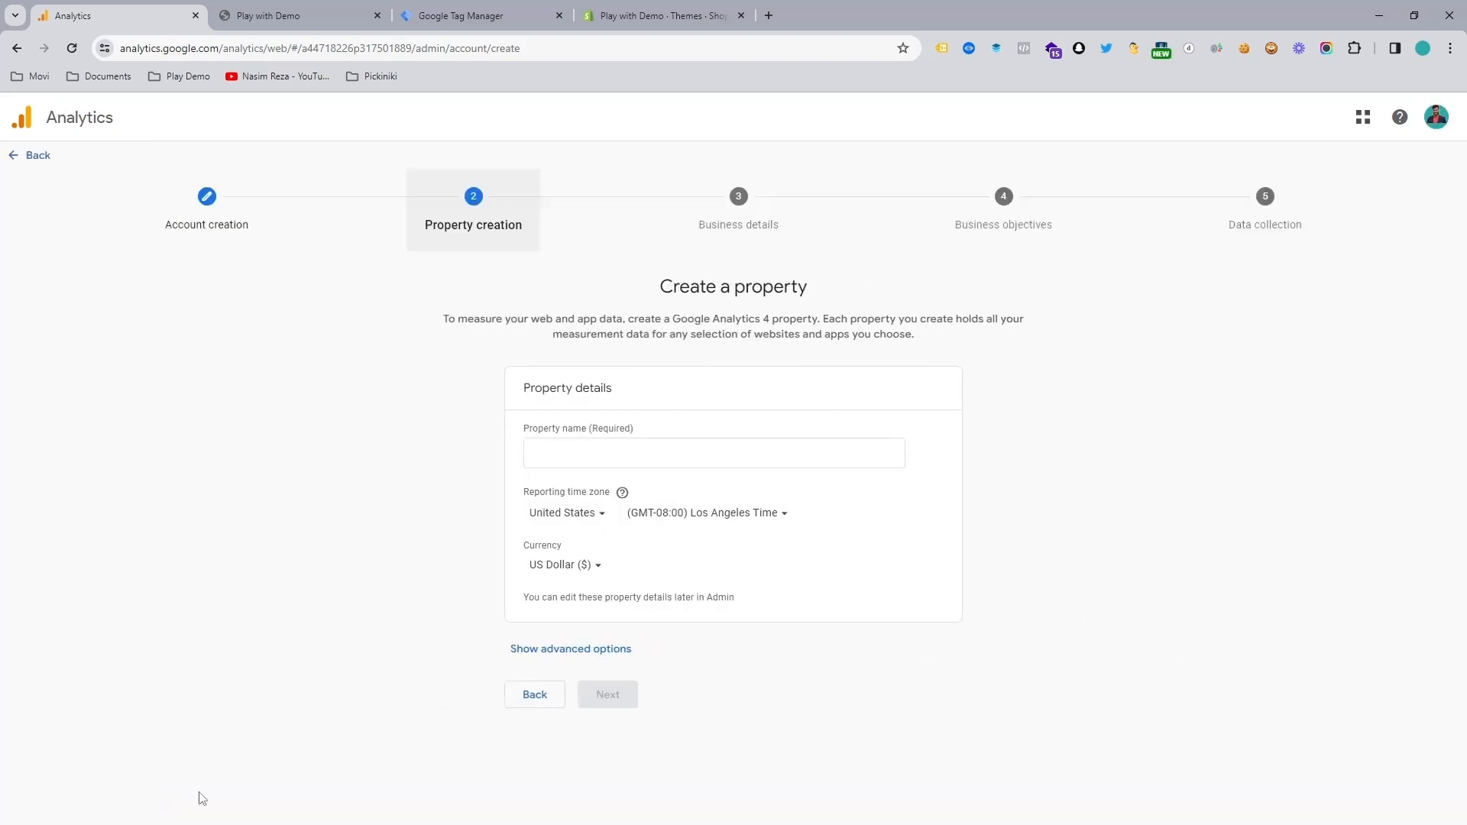
Step: Name the new property "- demo test"
click(587, 448)
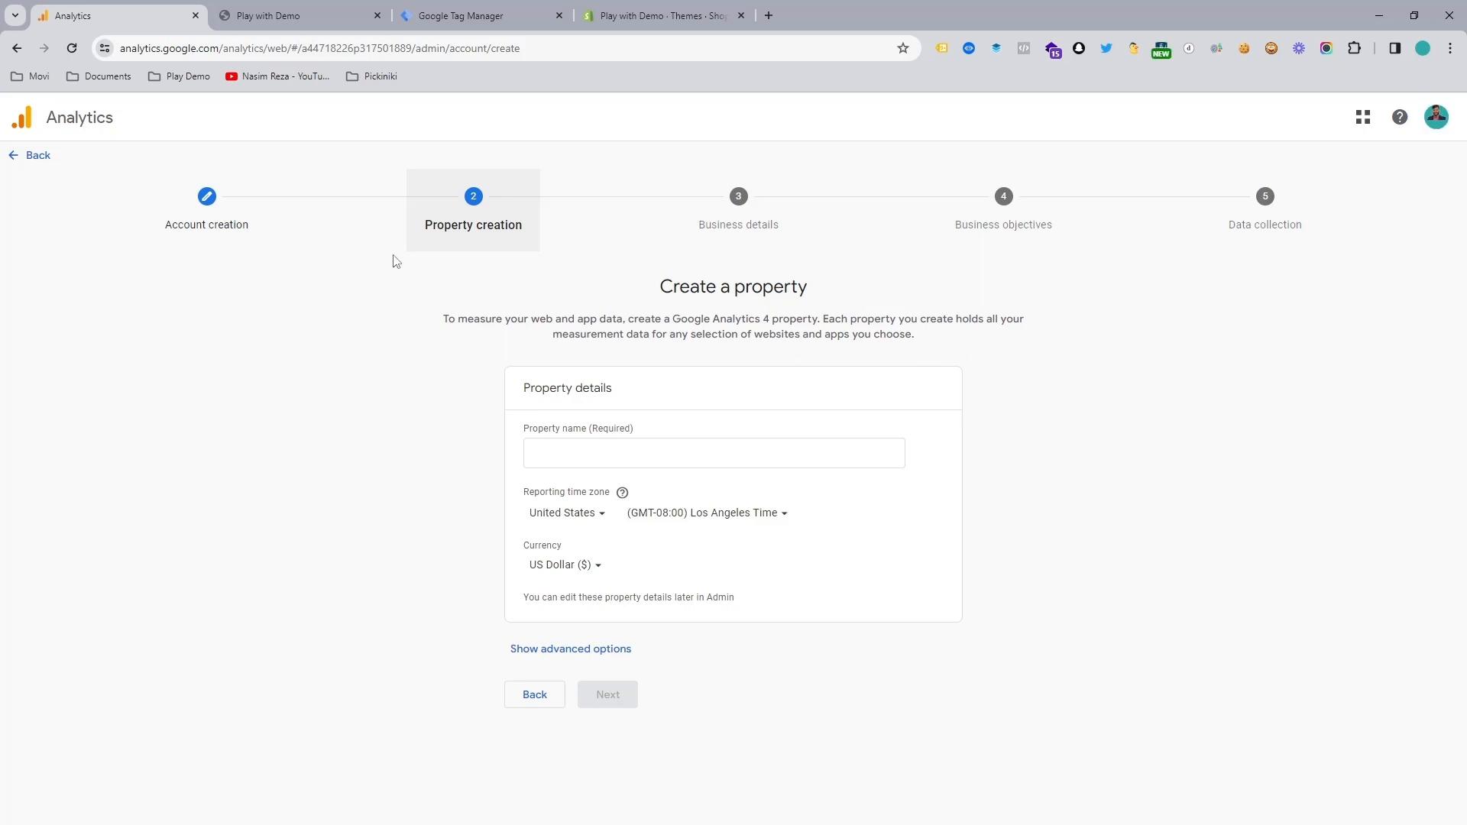
click(578, 458)
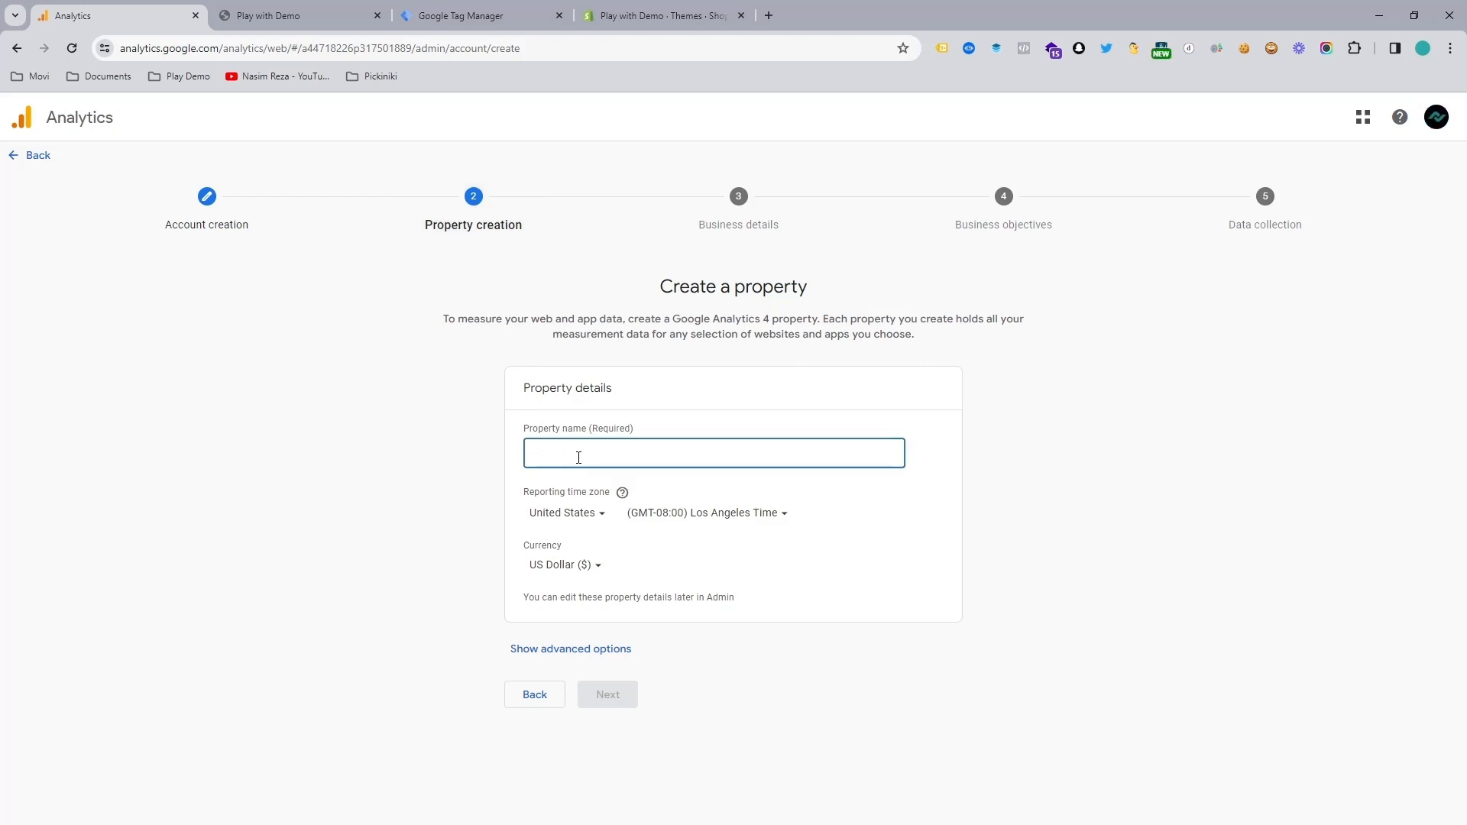
text(- demo test)
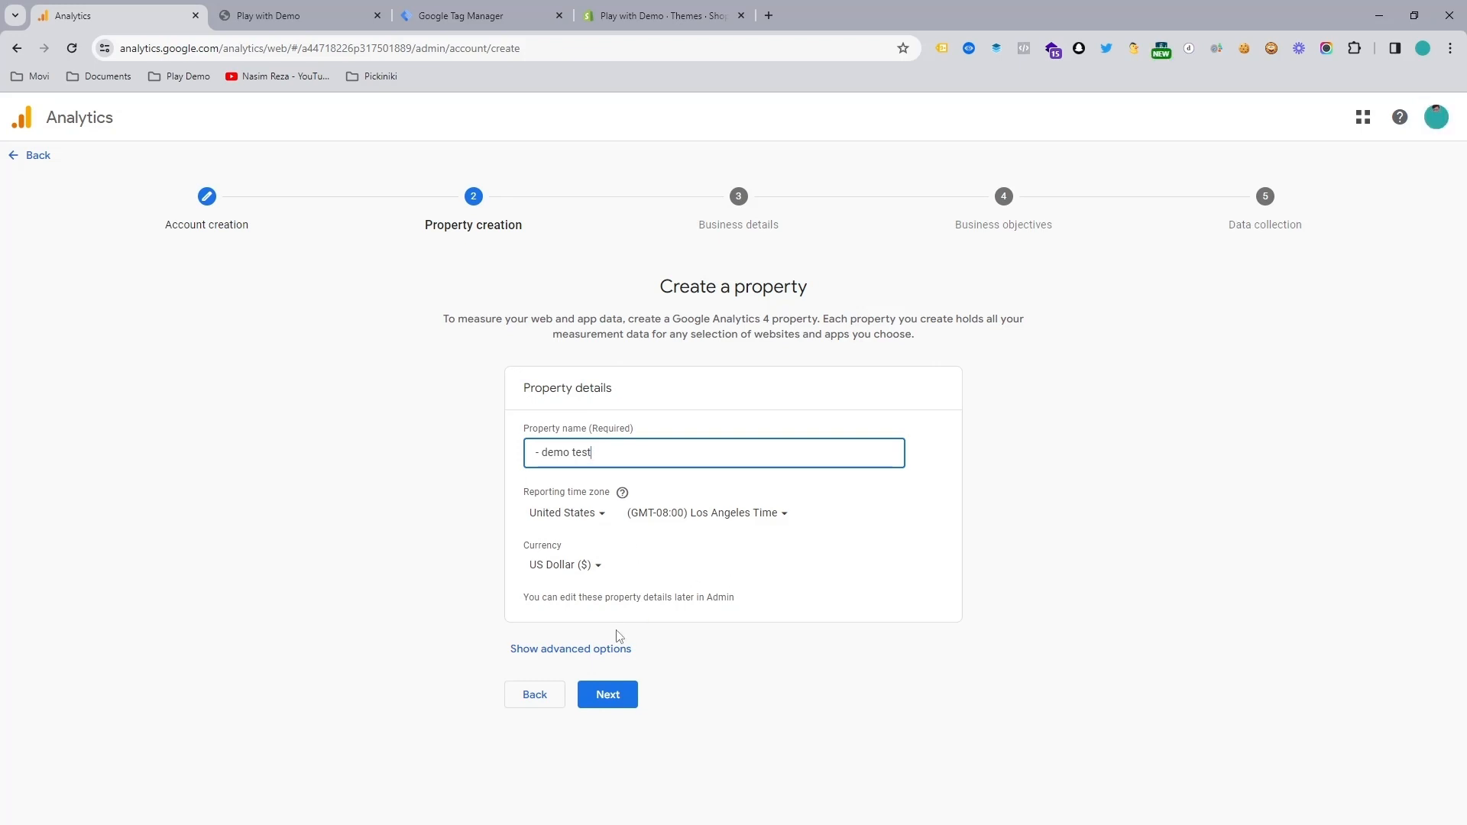
Step: Show the advanced options, examine the Universal Analytics property setting, and hide the options again
click(544, 655)
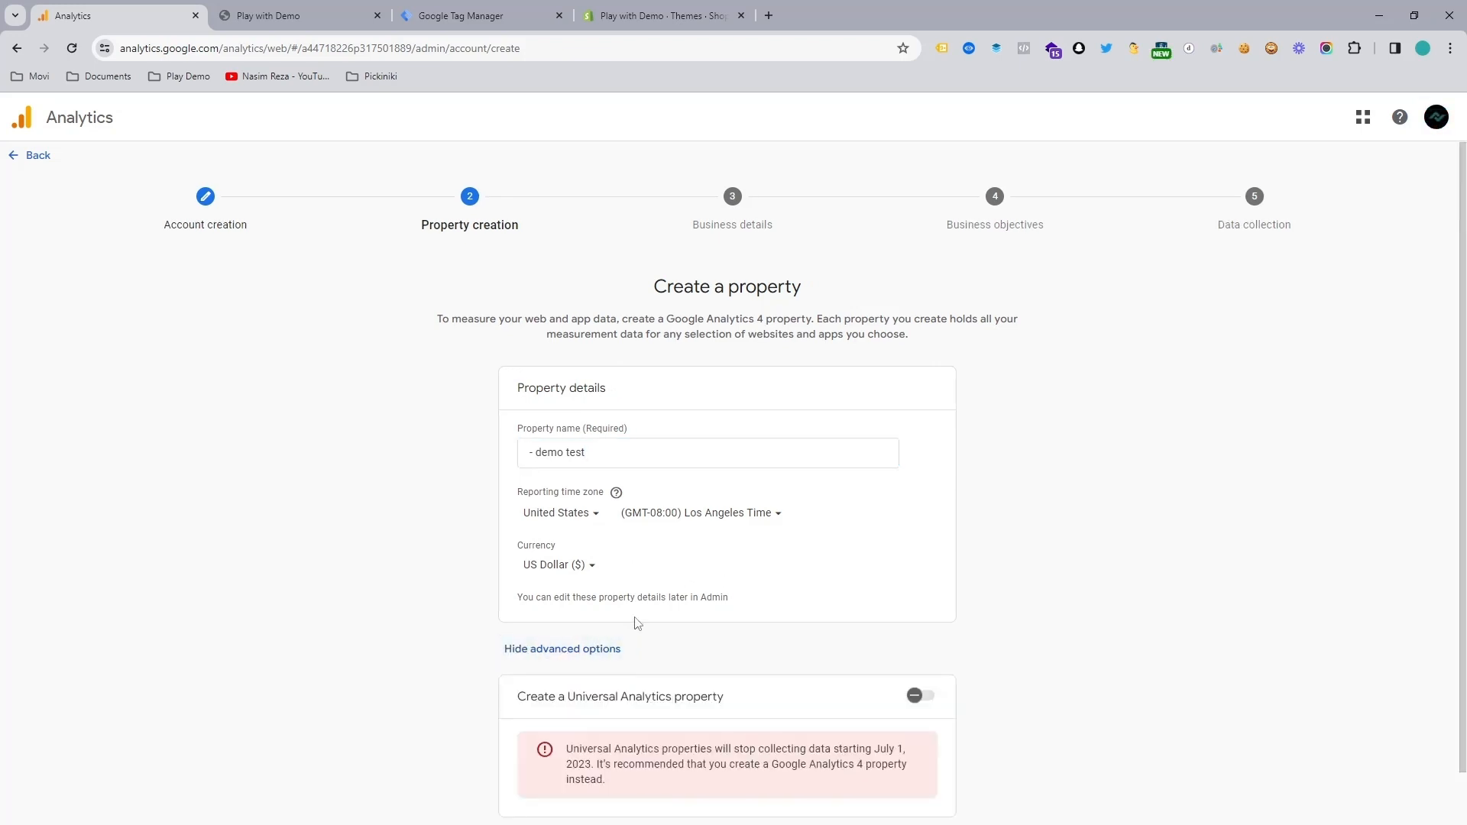
scroll(668, 586, down, 1)
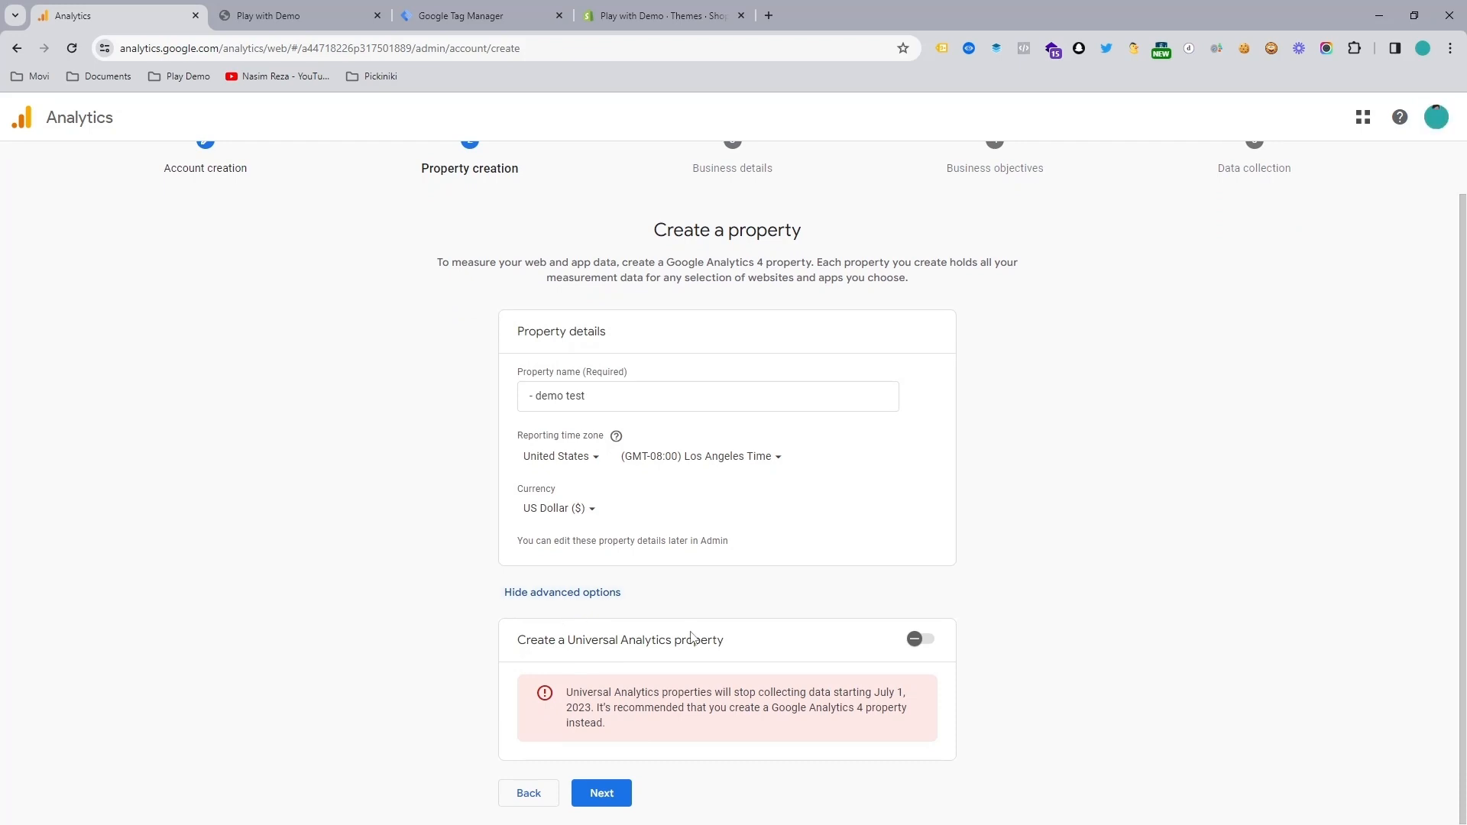
drag(525, 640, 674, 648)
click(1052, 657)
click(583, 594)
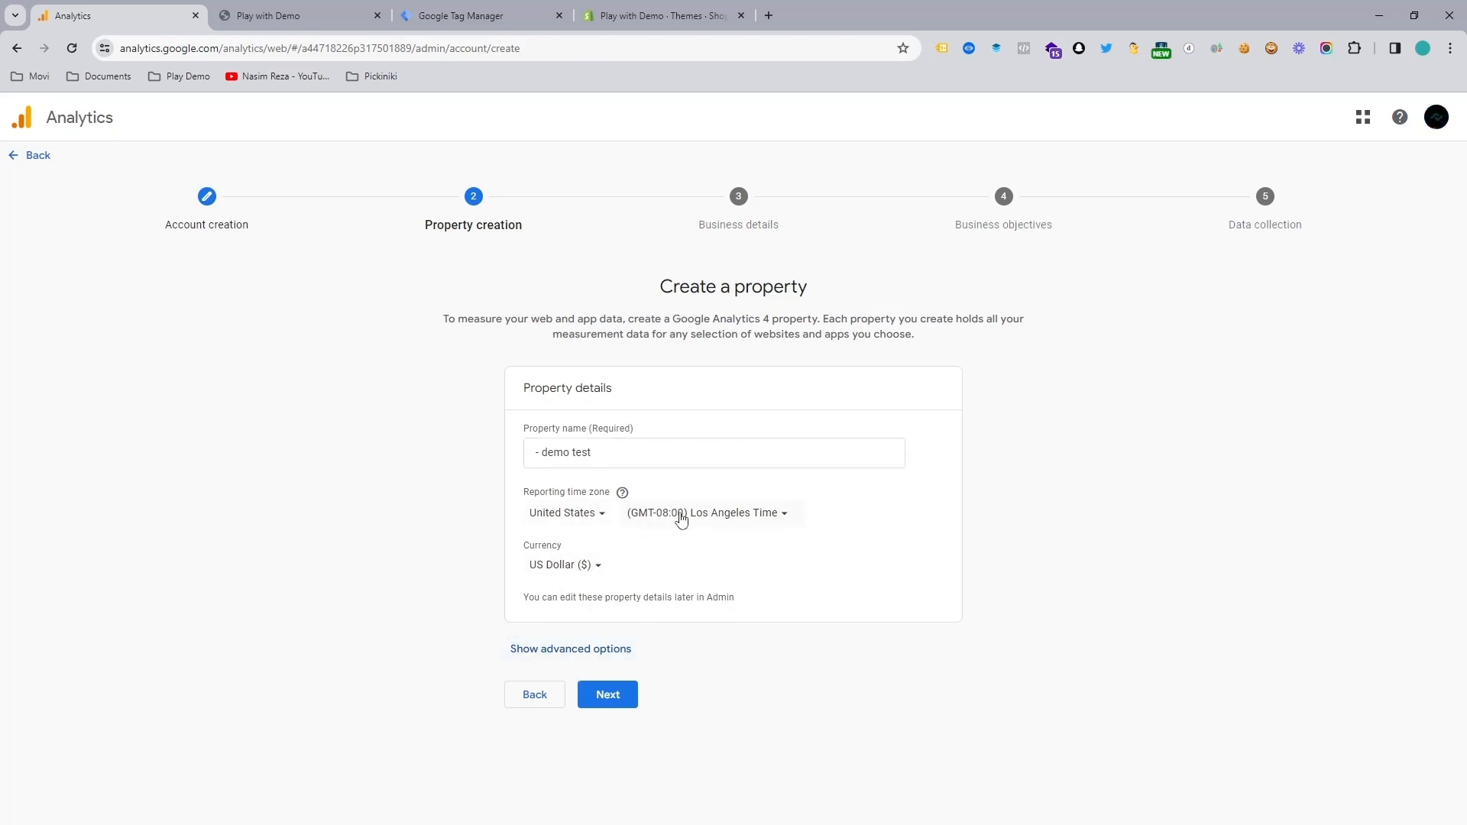
Step: Continue to the business details, set the industry category to Shopping and the business size to Small, and proceed to the objectives
click(617, 702)
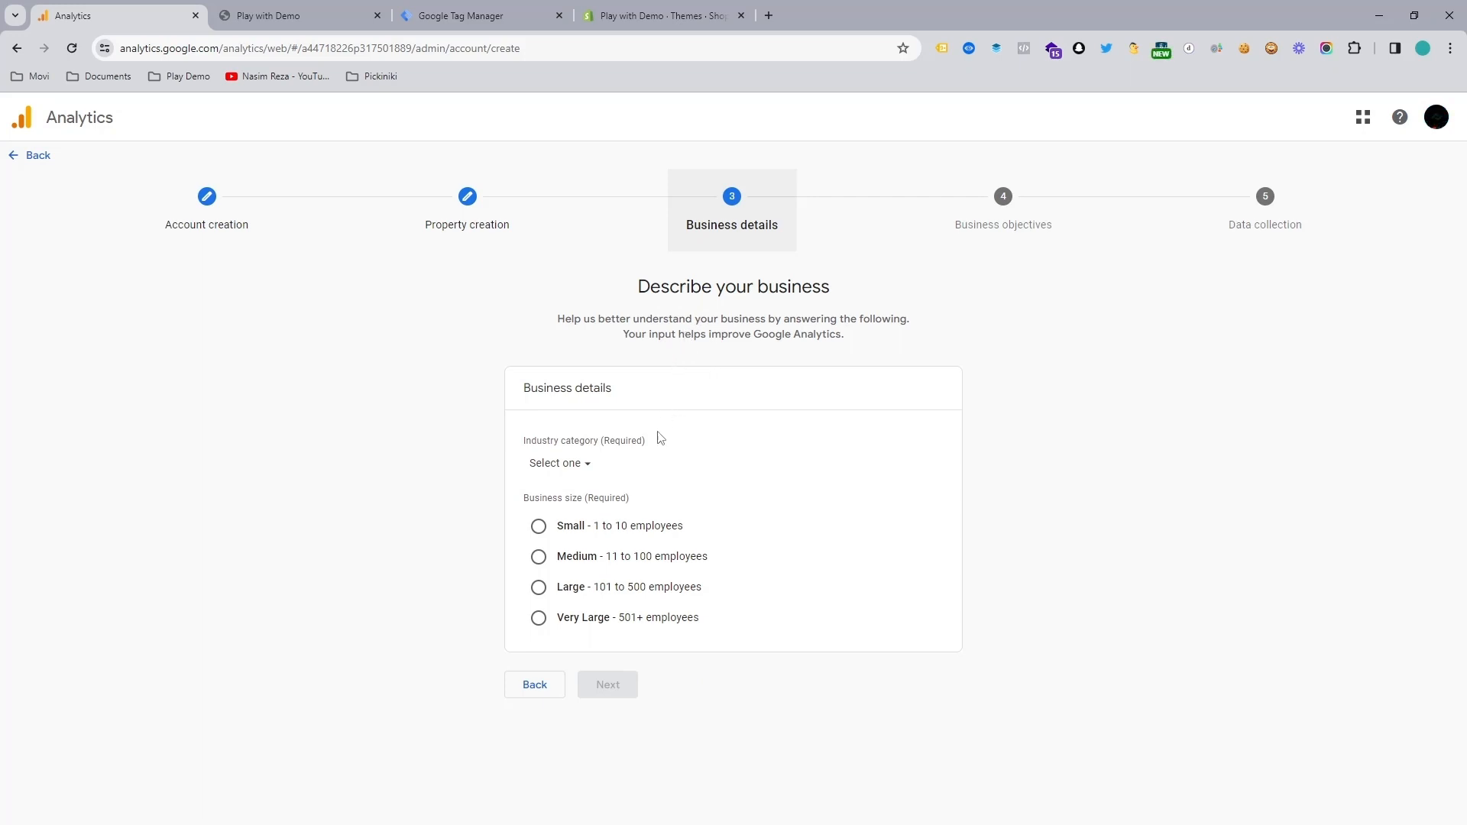
click(593, 468)
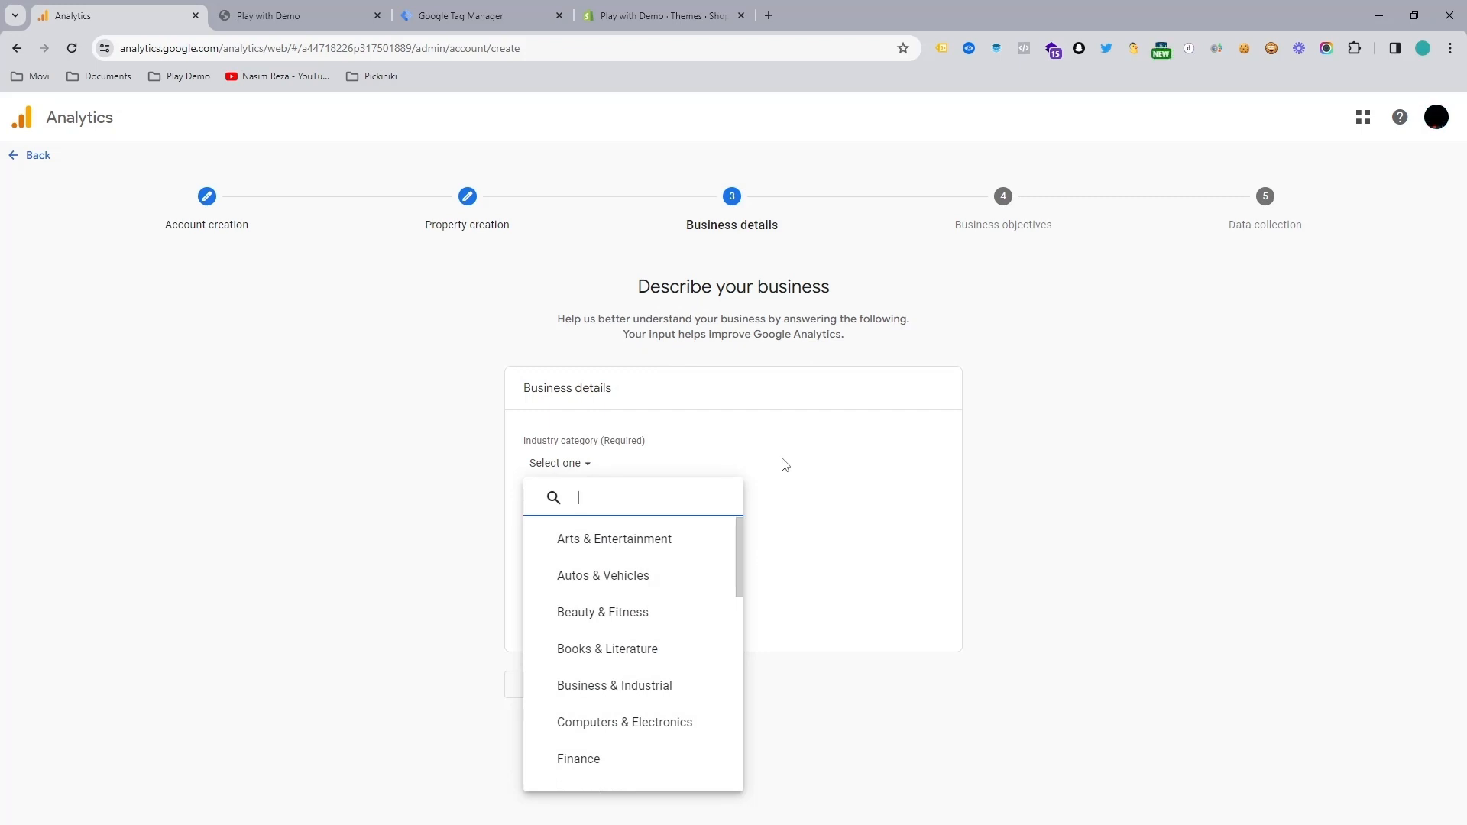
drag(743, 557, 745, 543)
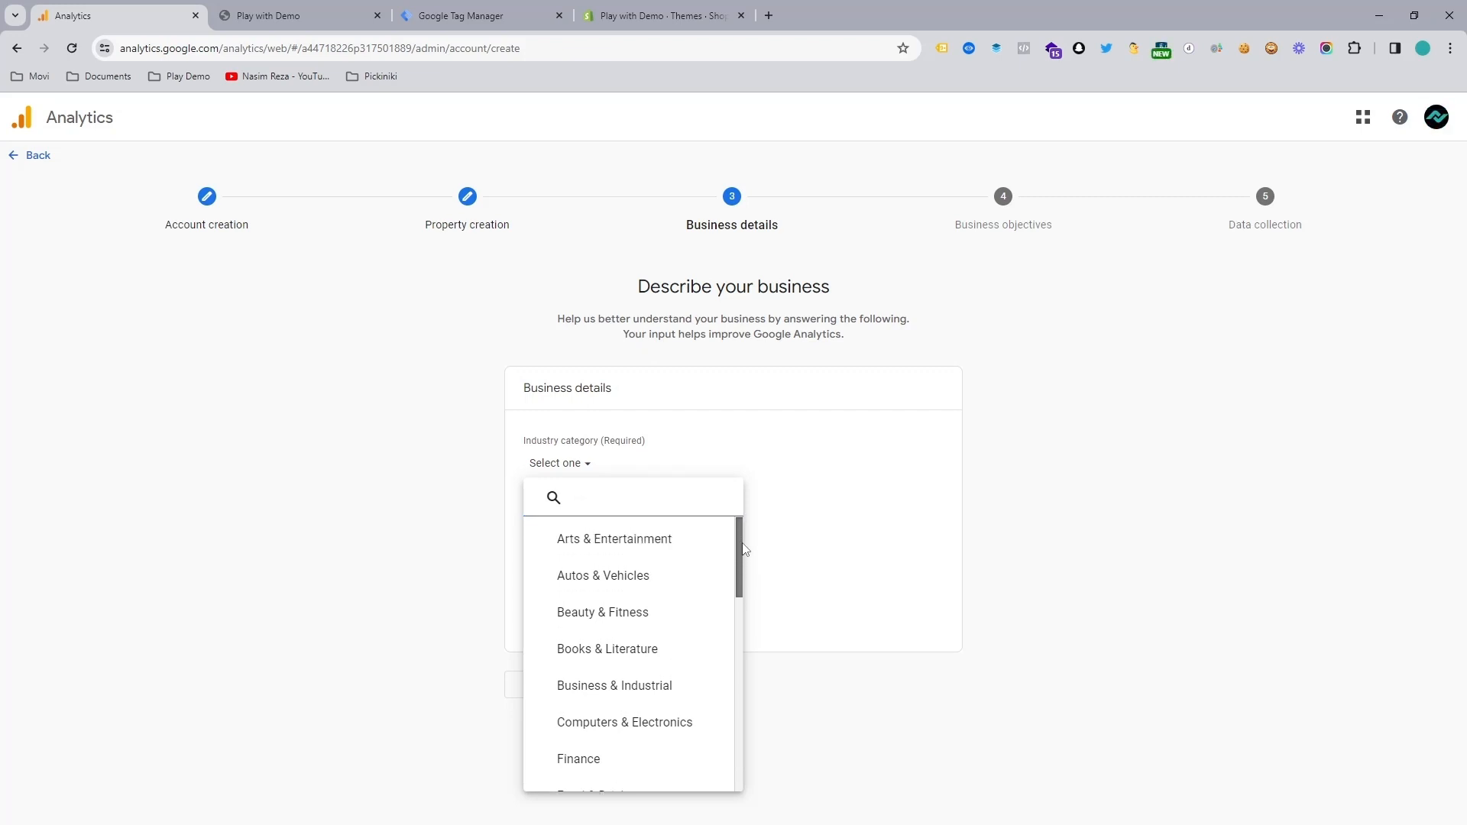
drag(745, 550, 733, 631)
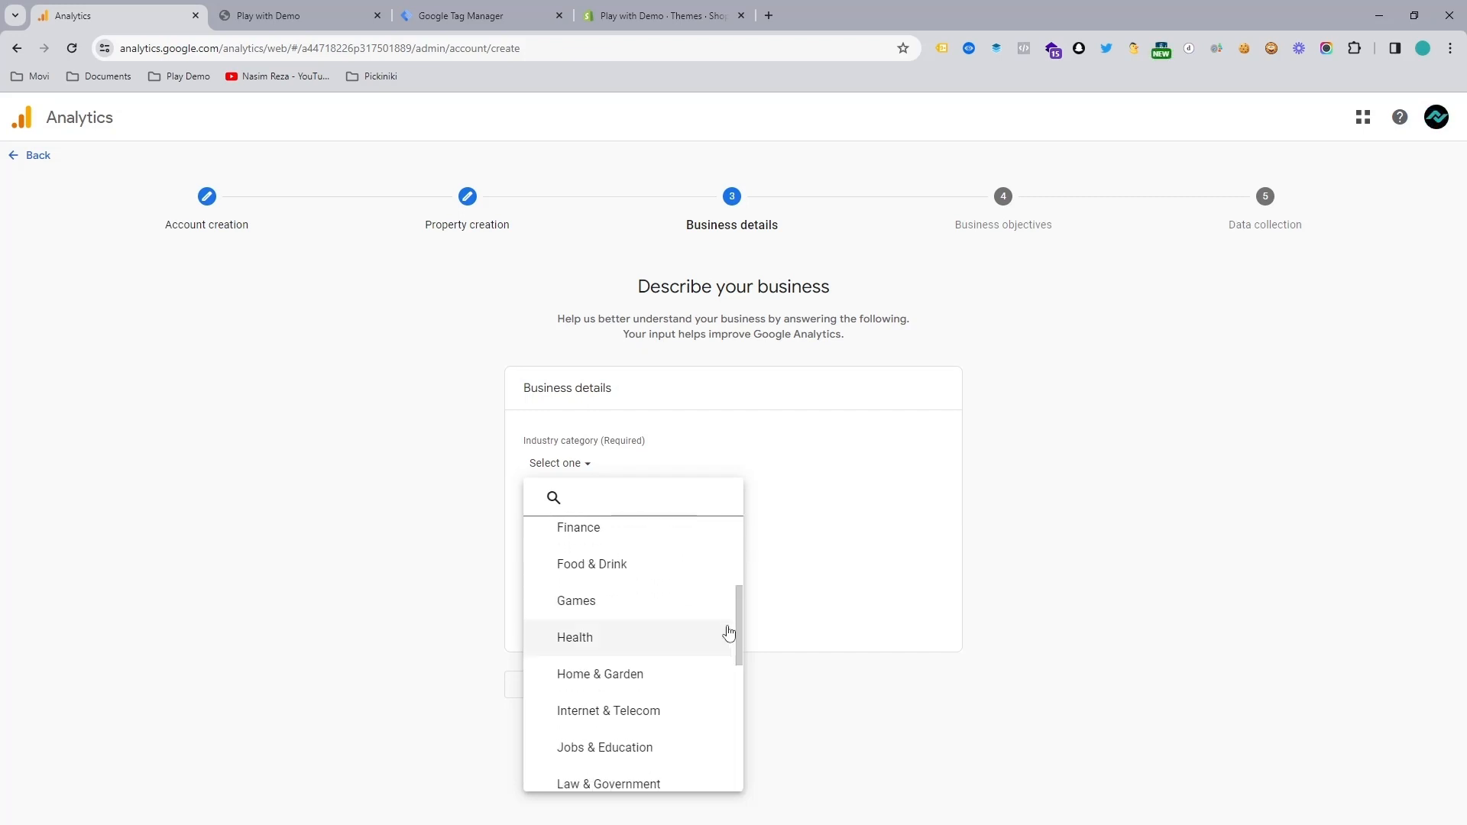
scroll(674, 698, down, 5)
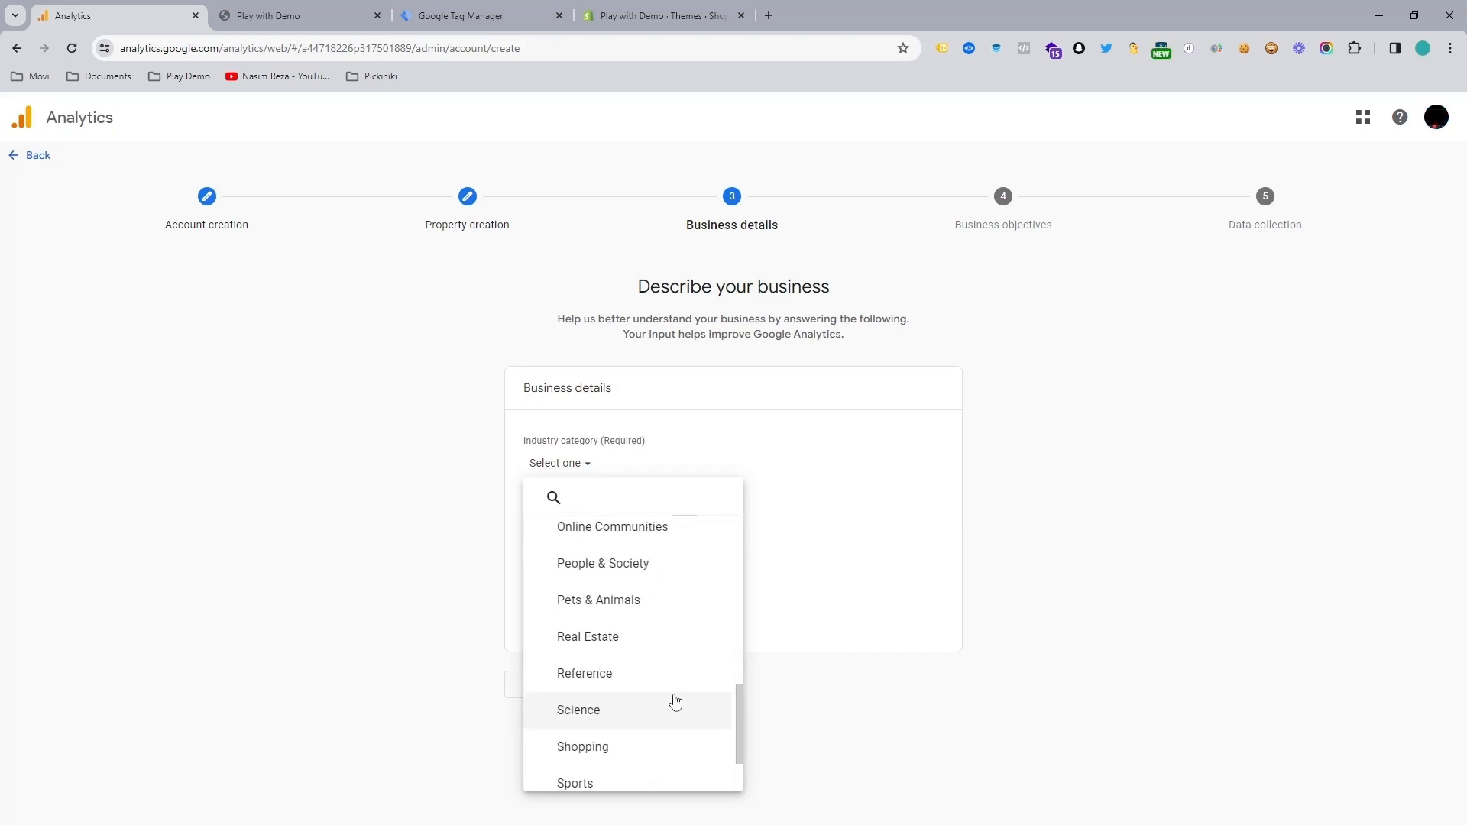
click(620, 750)
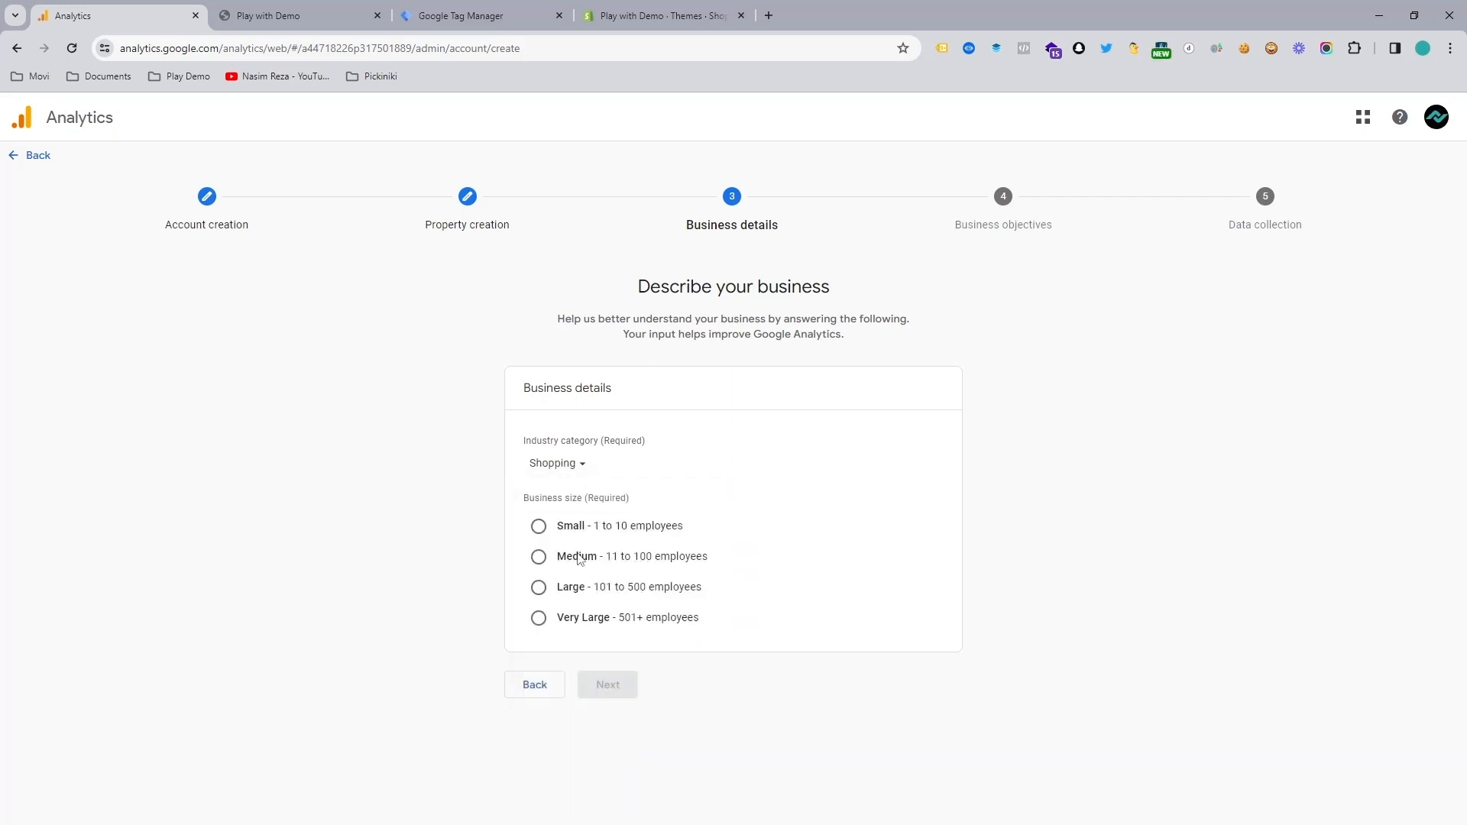
click(538, 526)
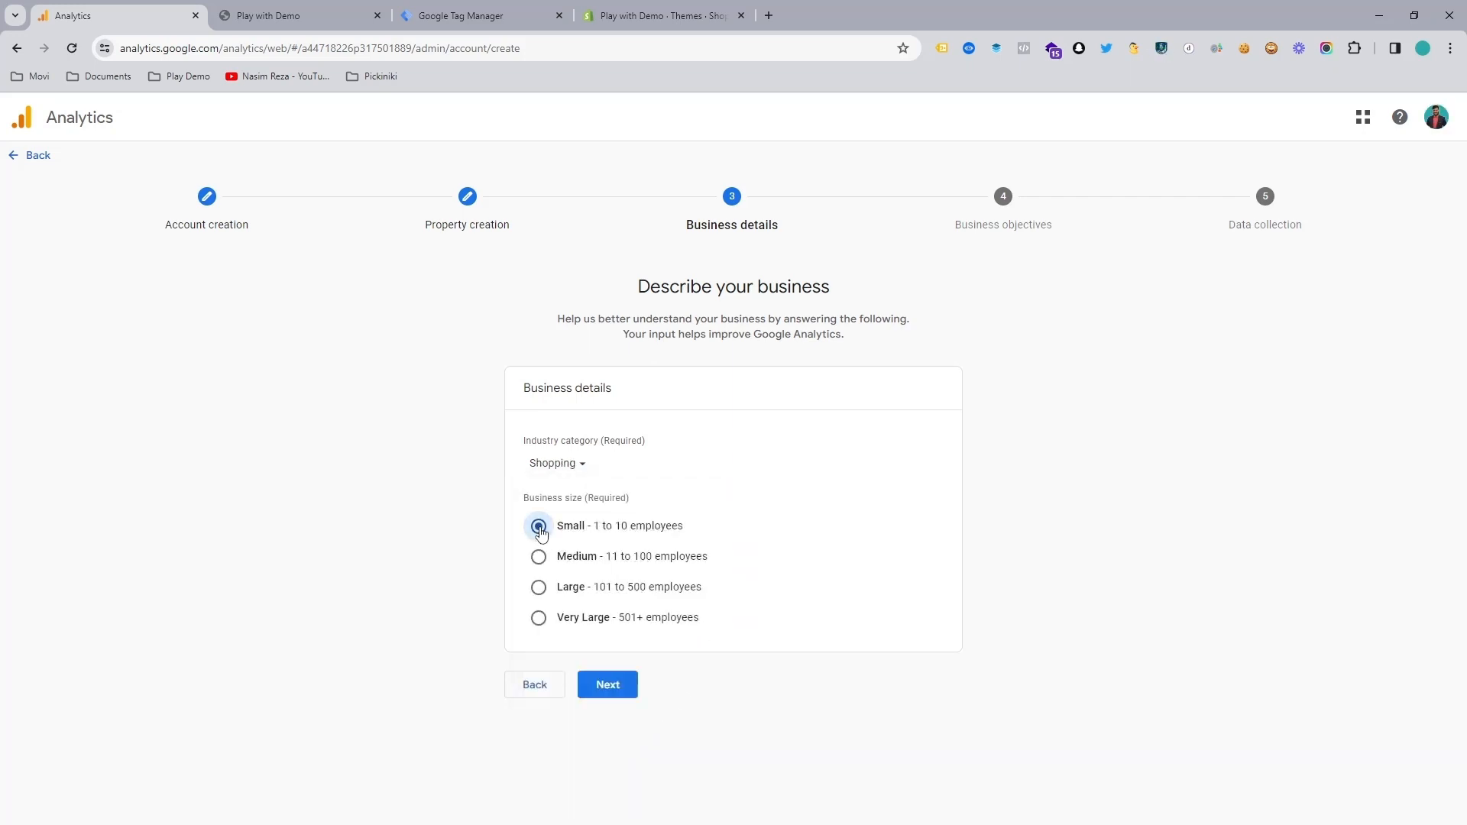
click(621, 685)
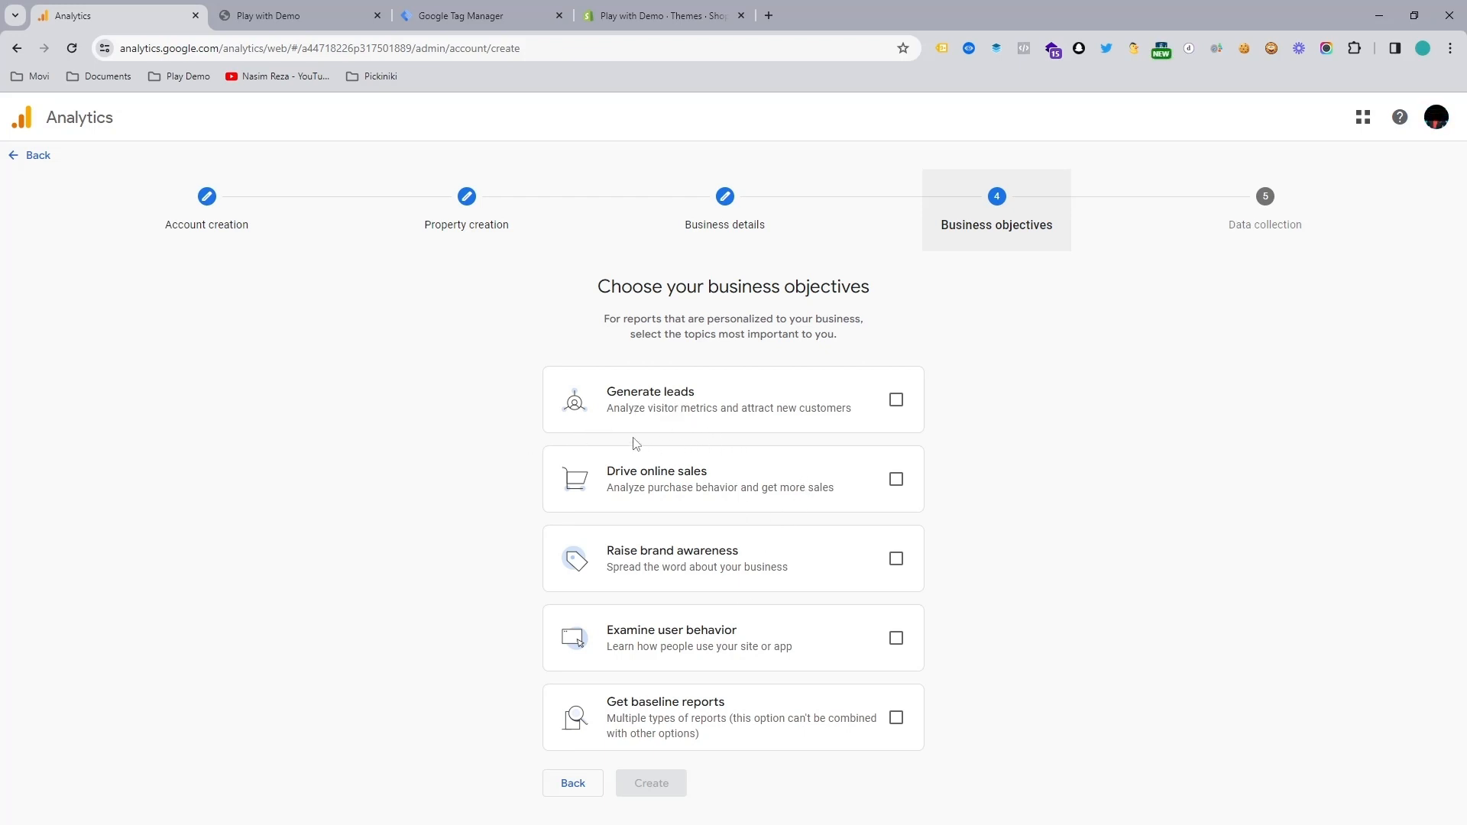
Step: Try to select all five business objectives, including Get baseline reports
click(897, 400)
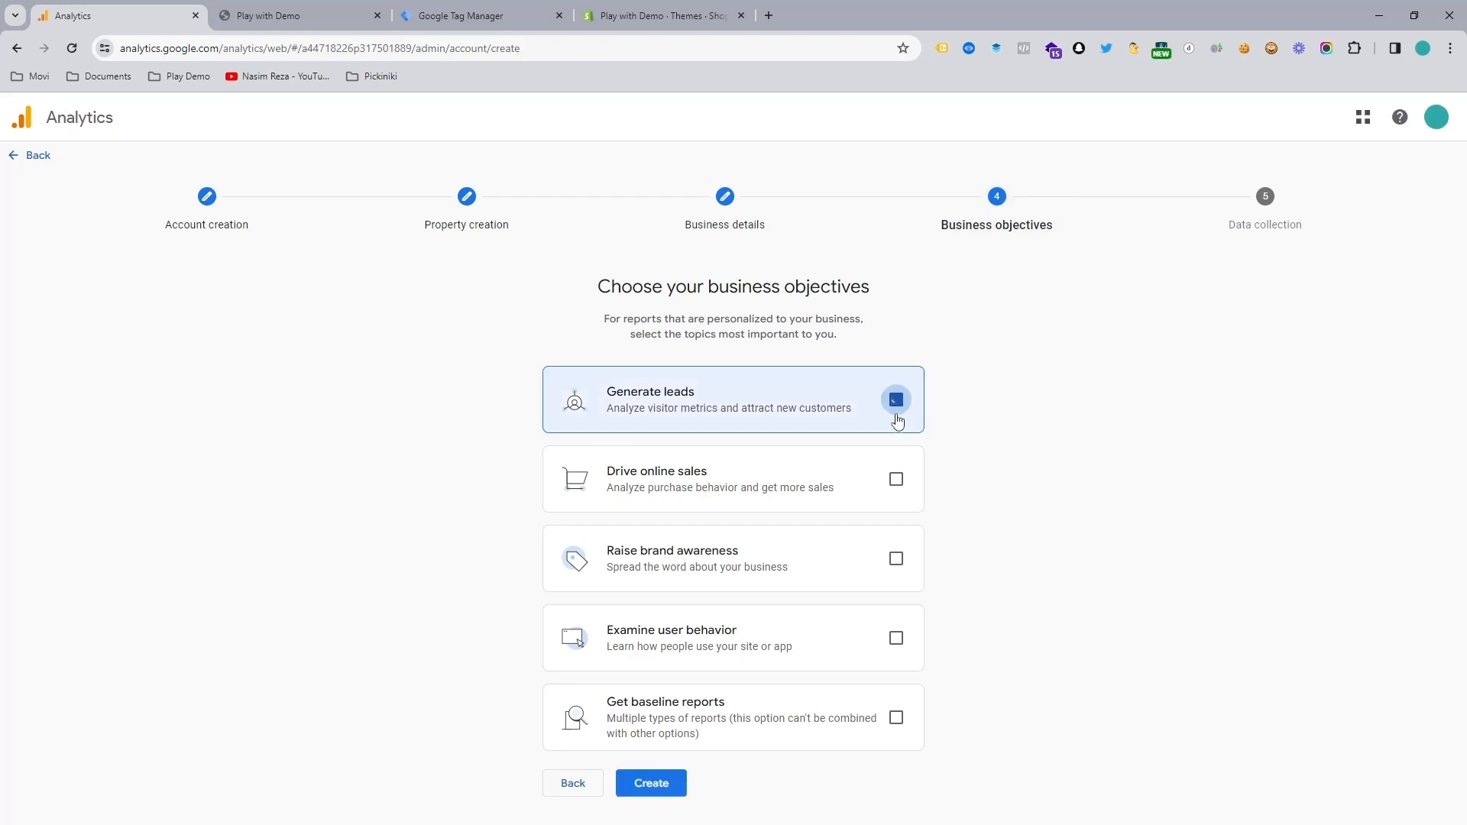
click(896, 481)
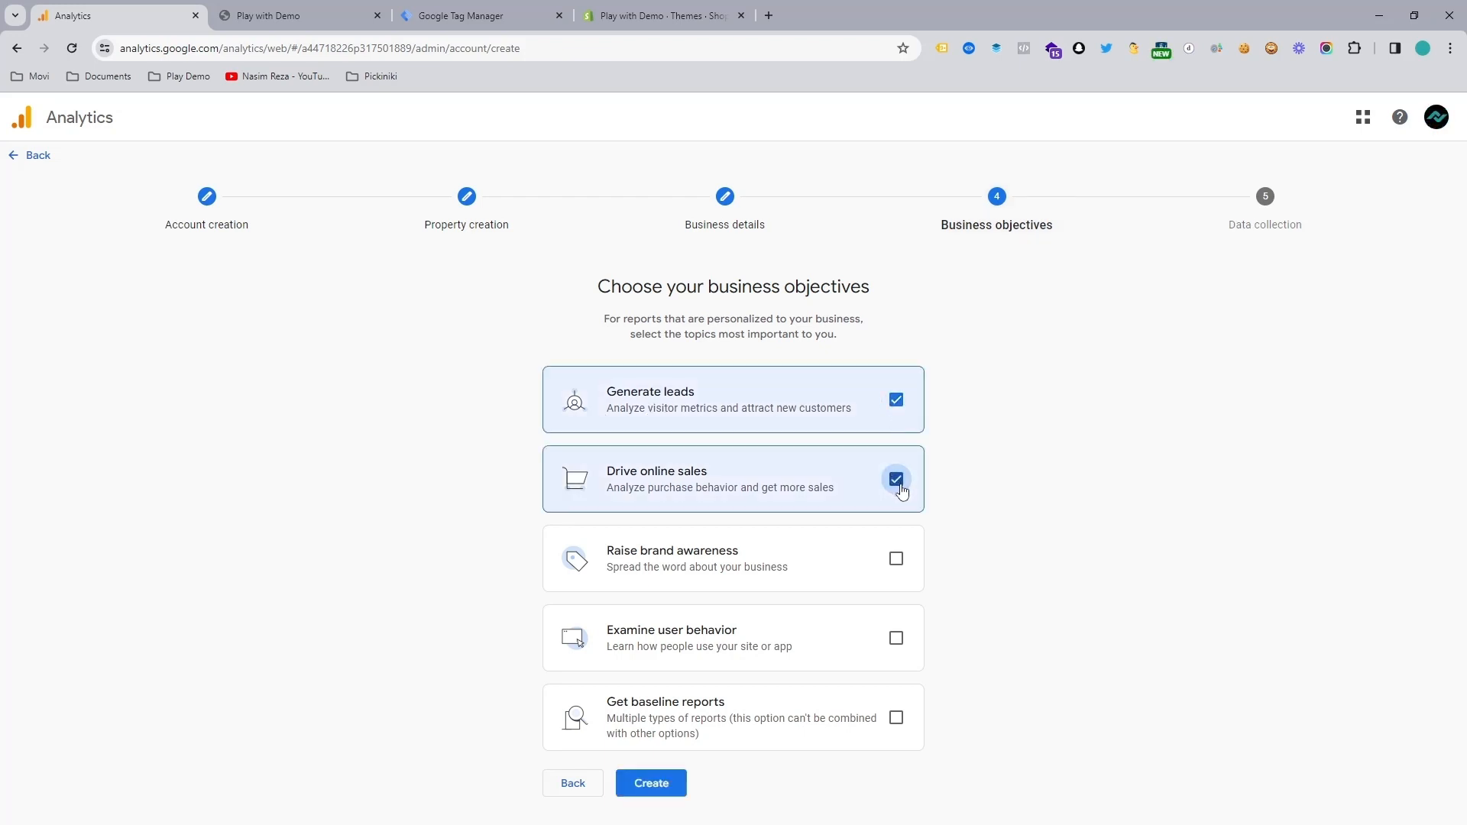
click(897, 566)
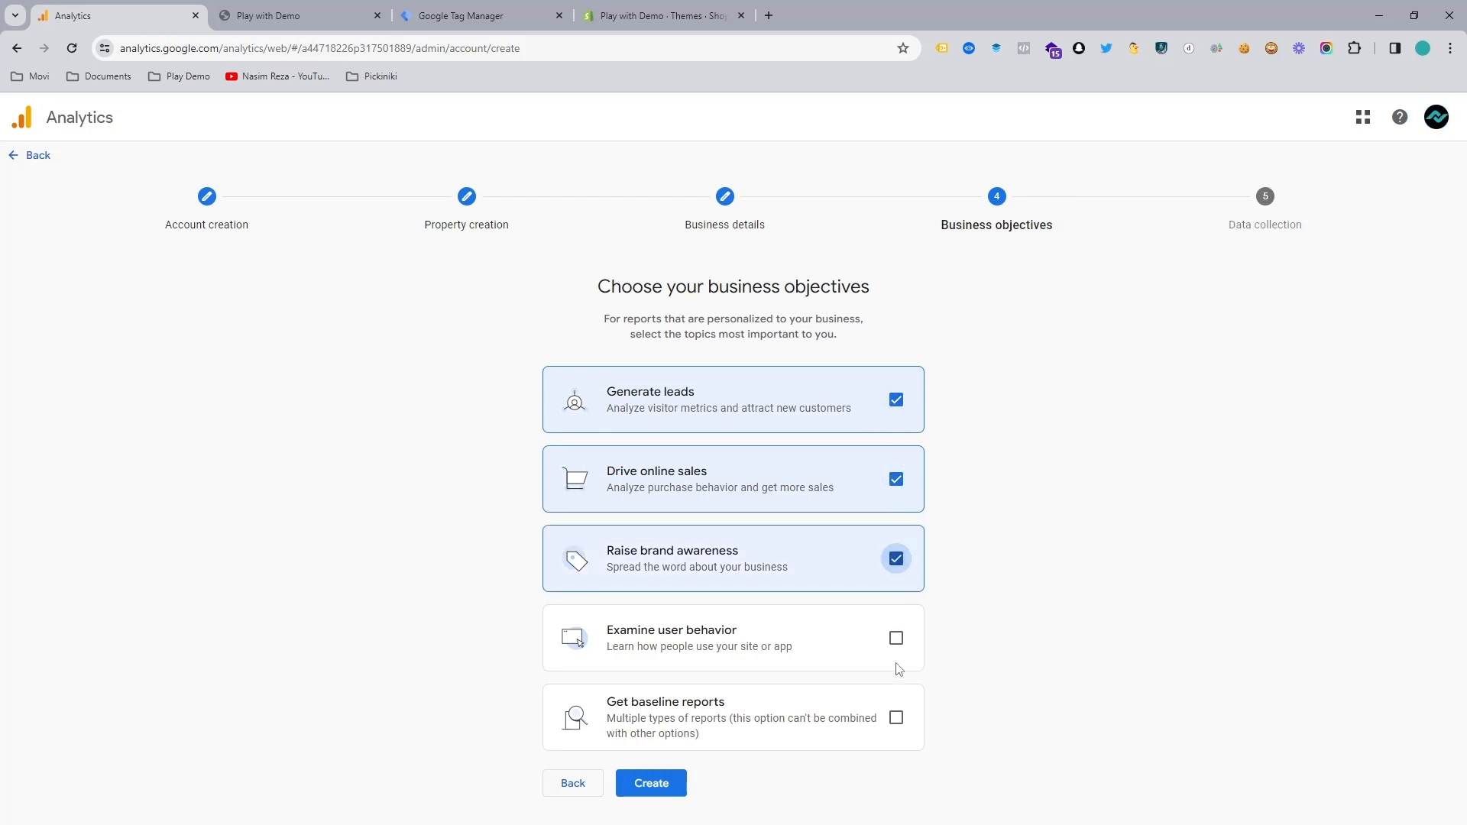
click(897, 640)
click(898, 720)
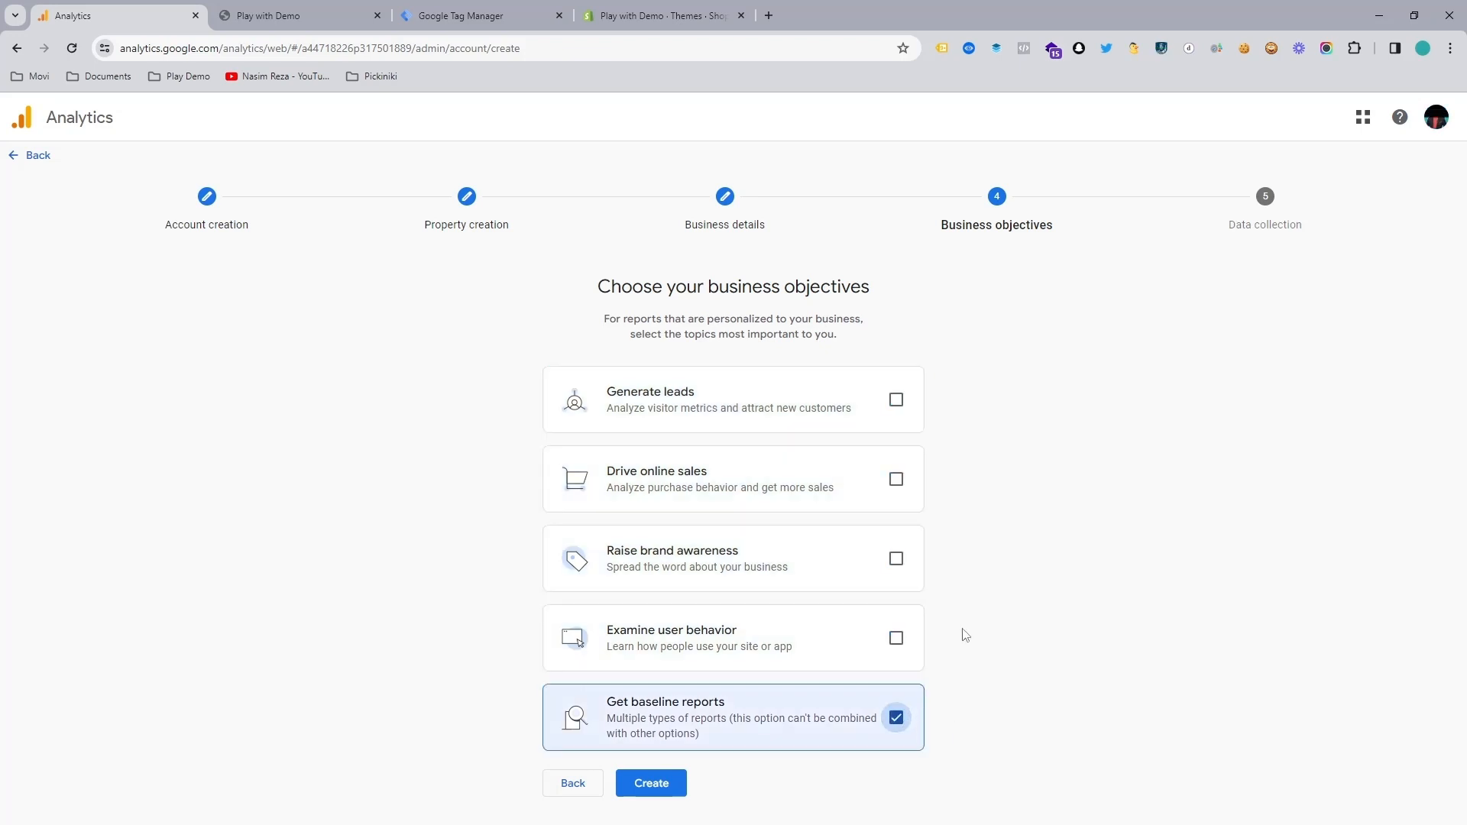
Step: Choose Examine user behavior, Raise brand awareness, Drive online sales and Generate leads as business objectives, and create the account
click(897, 639)
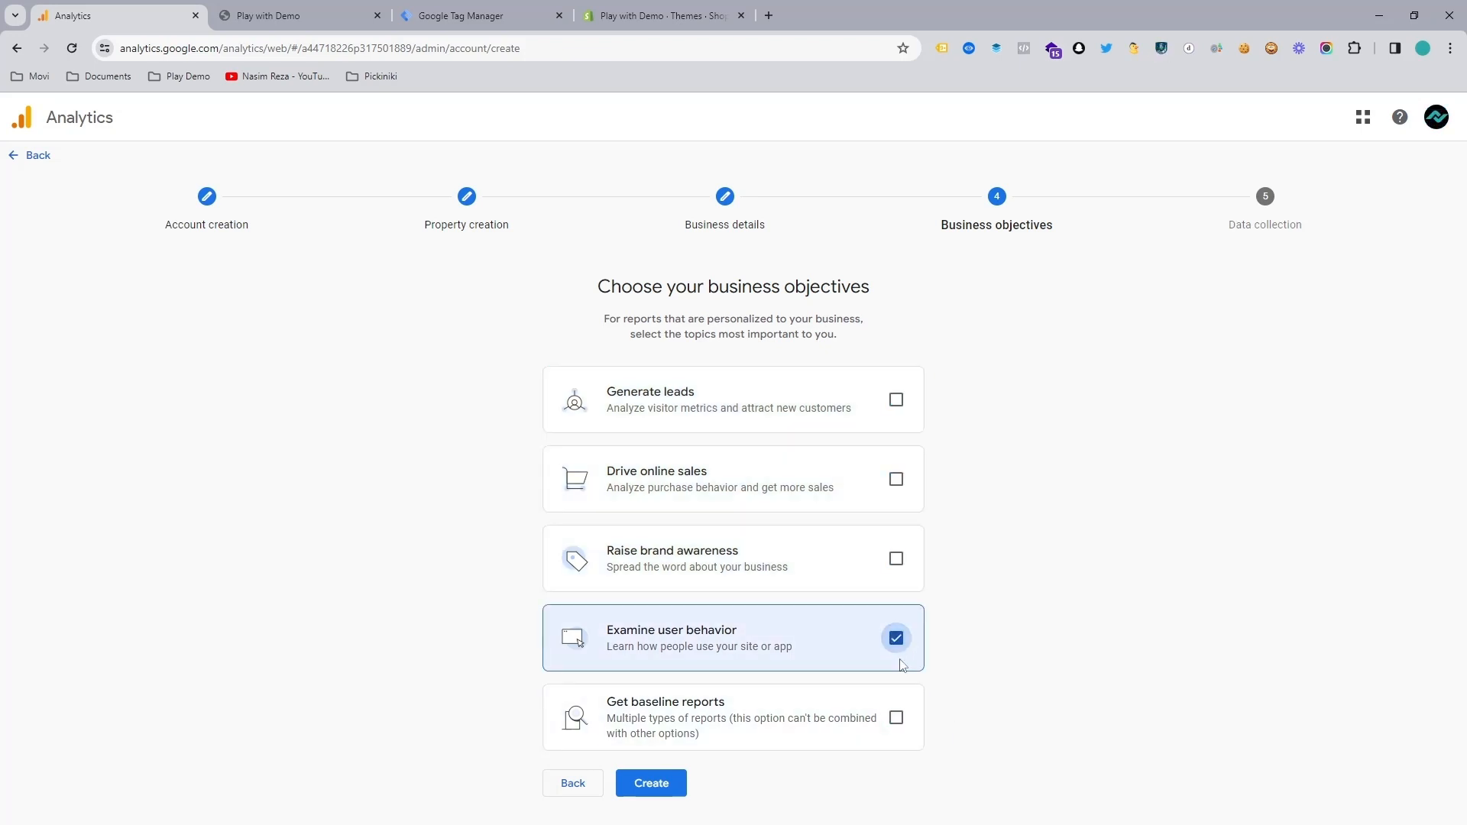
click(899, 564)
click(899, 481)
click(896, 401)
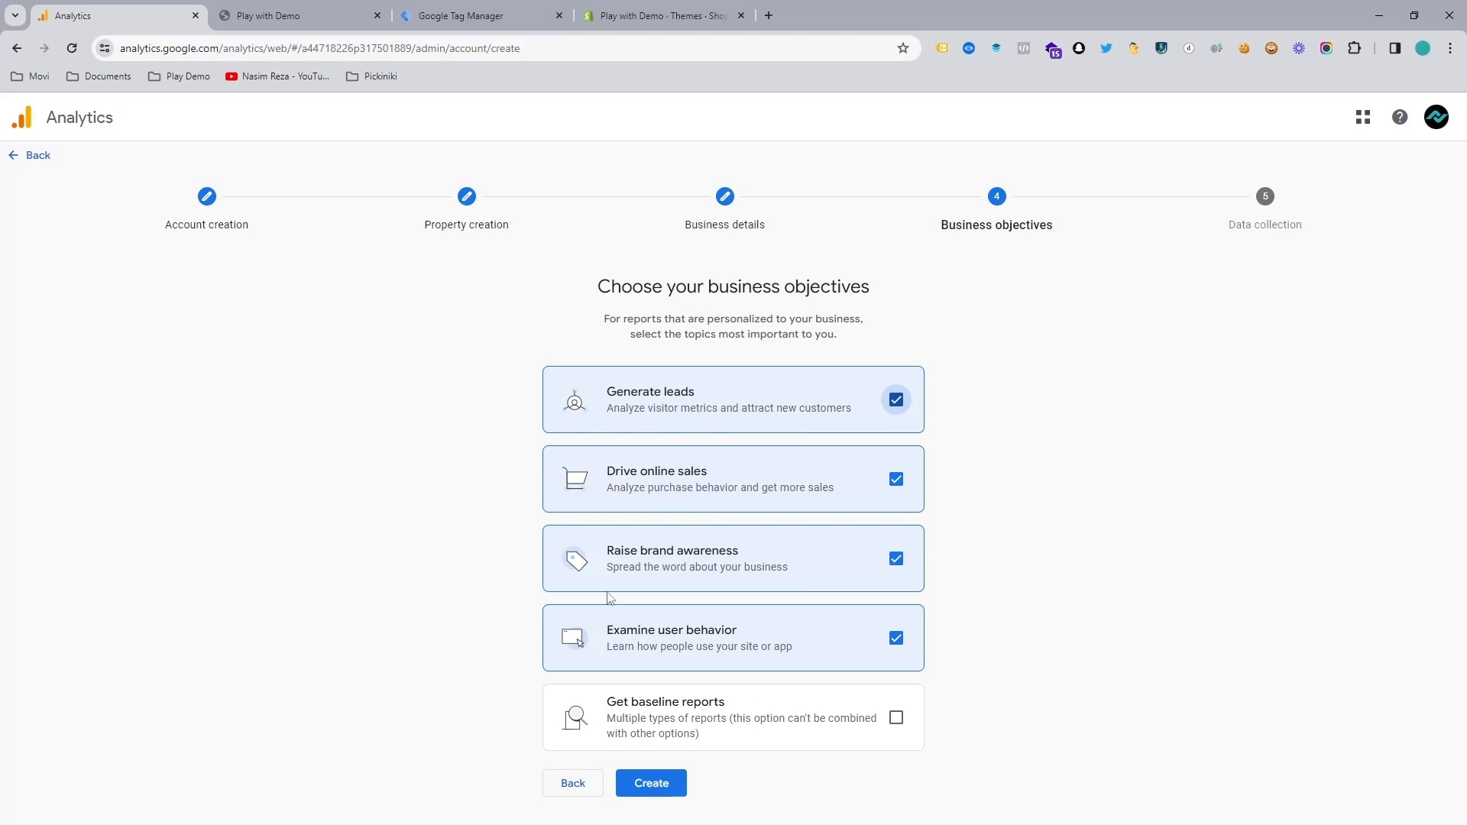
click(662, 791)
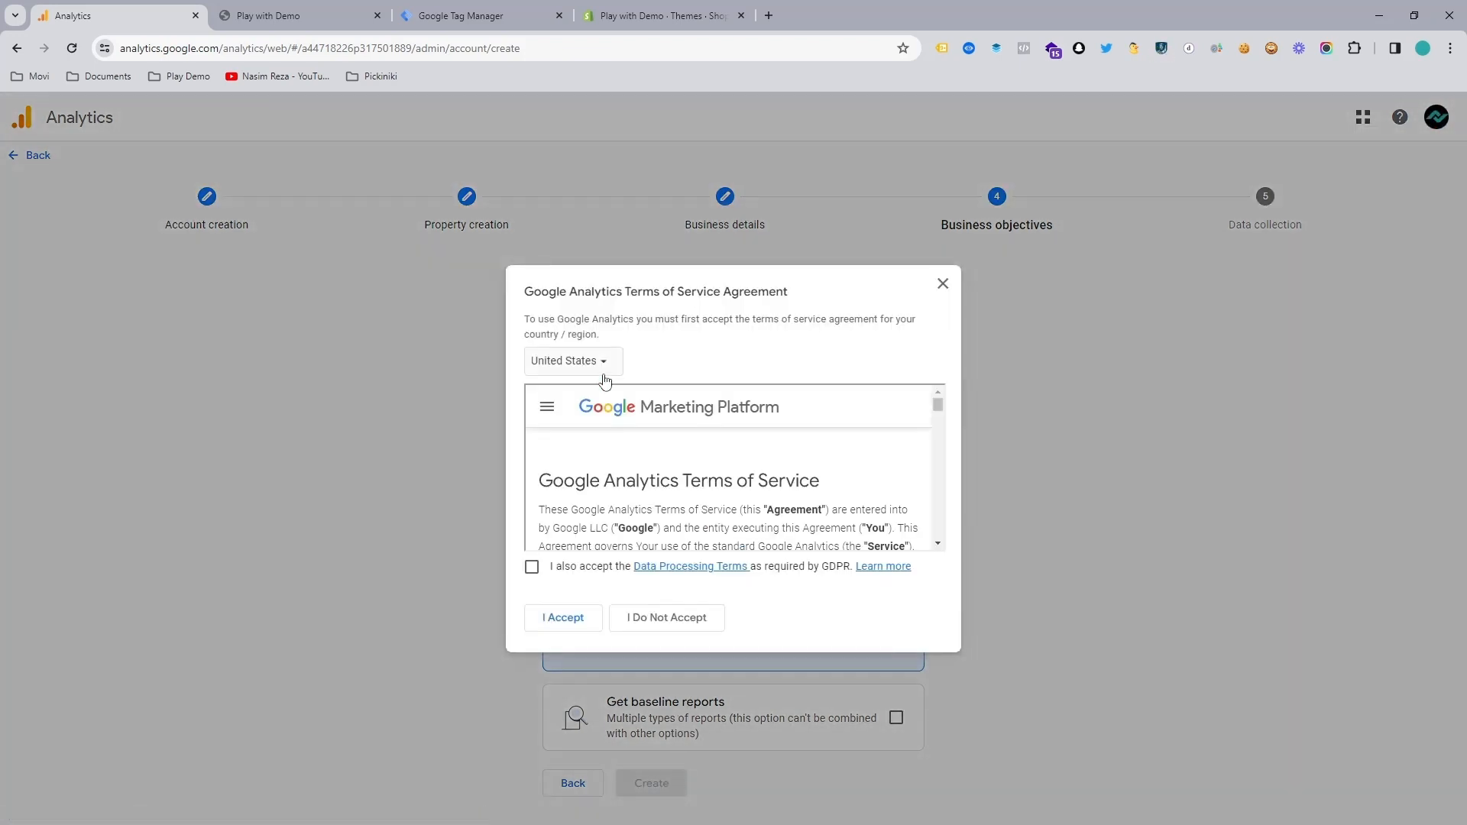
Step: Read through the Google Analytics terms of service, accept the GDPR Data Processing Terms, and accept the agreement
scroll(584, 484, down, 5)
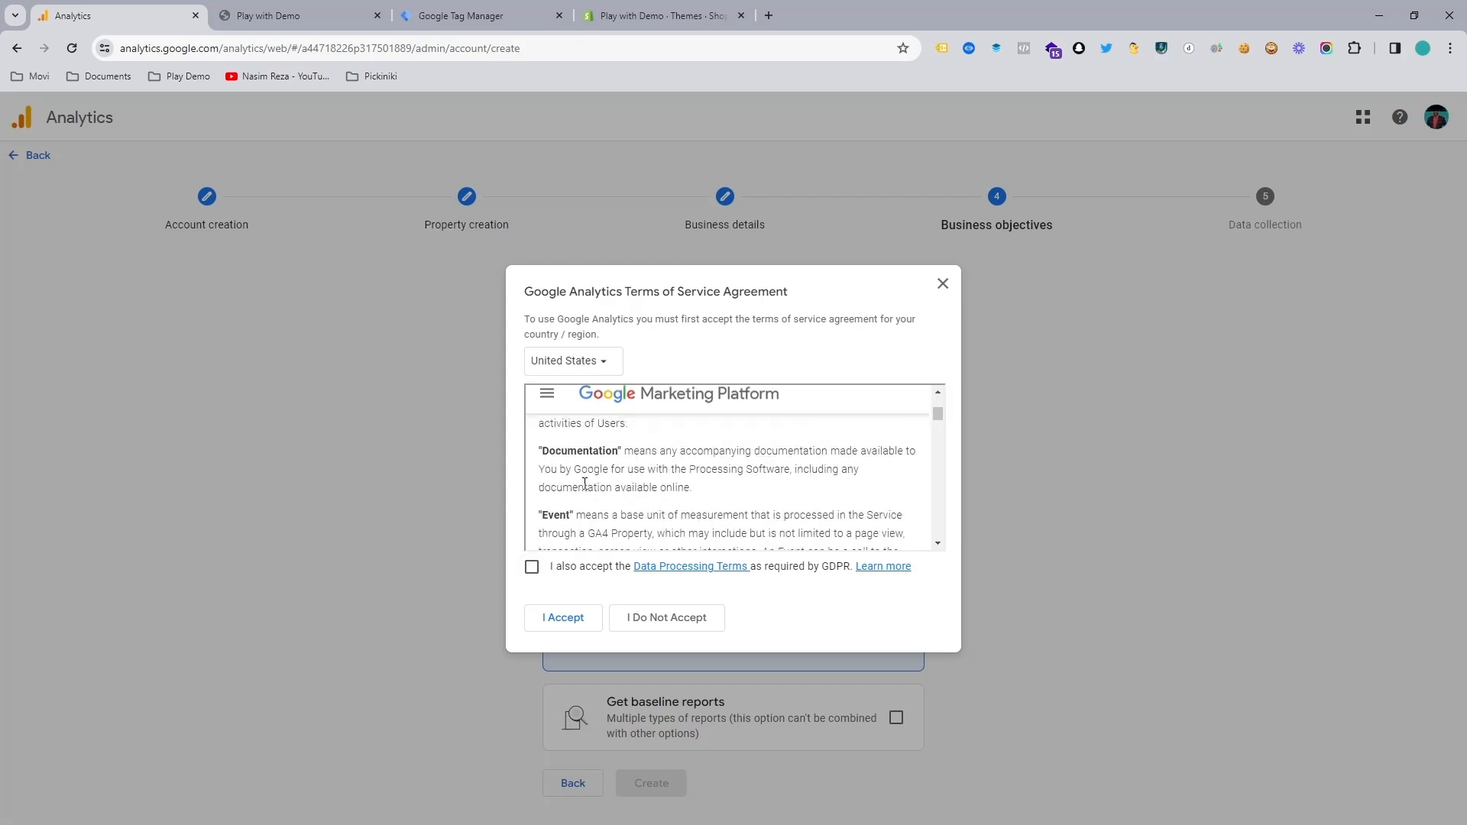
scroll(584, 484, down, 8)
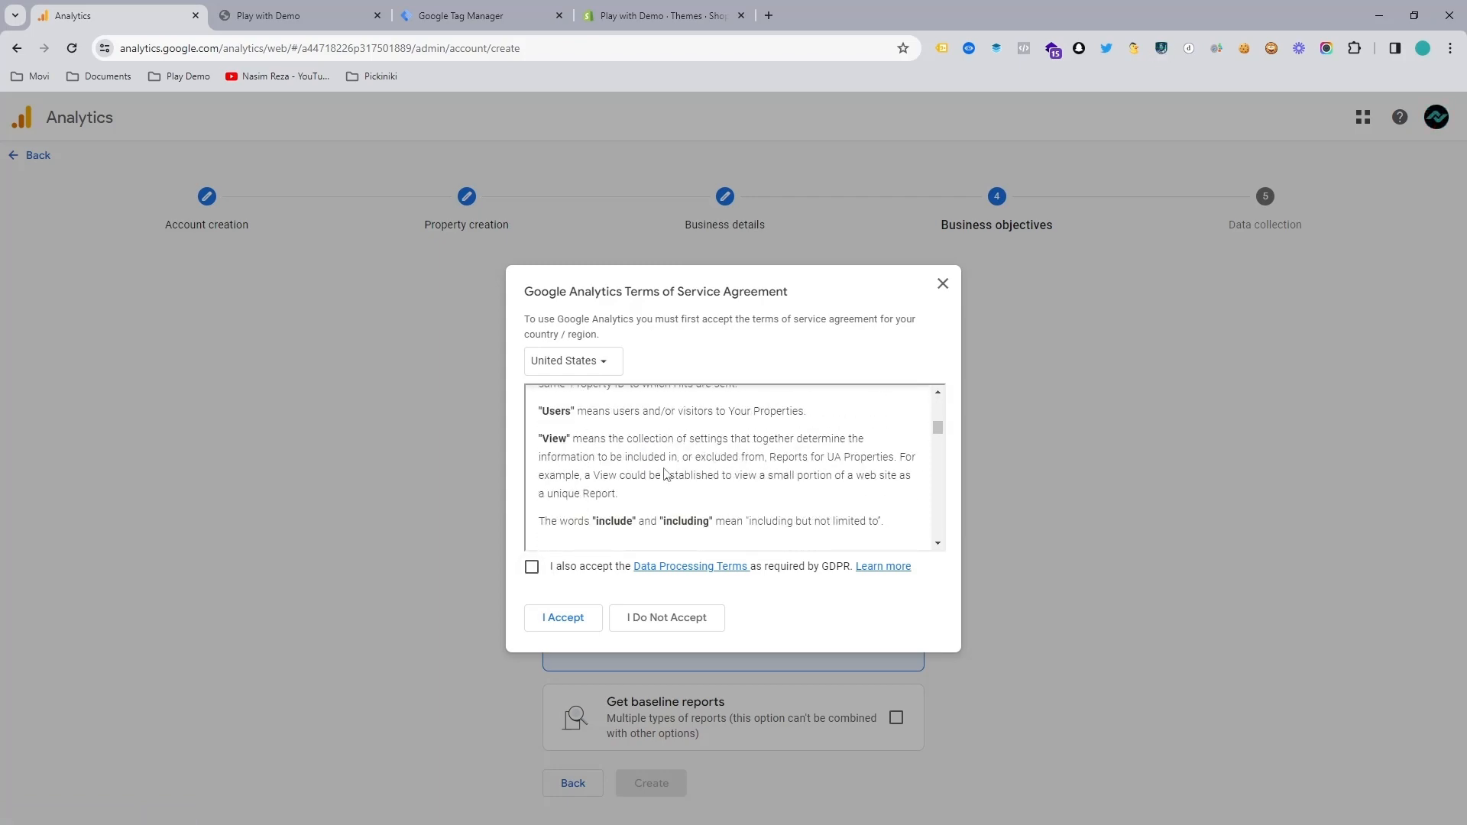
scroll(664, 474, down, 15)
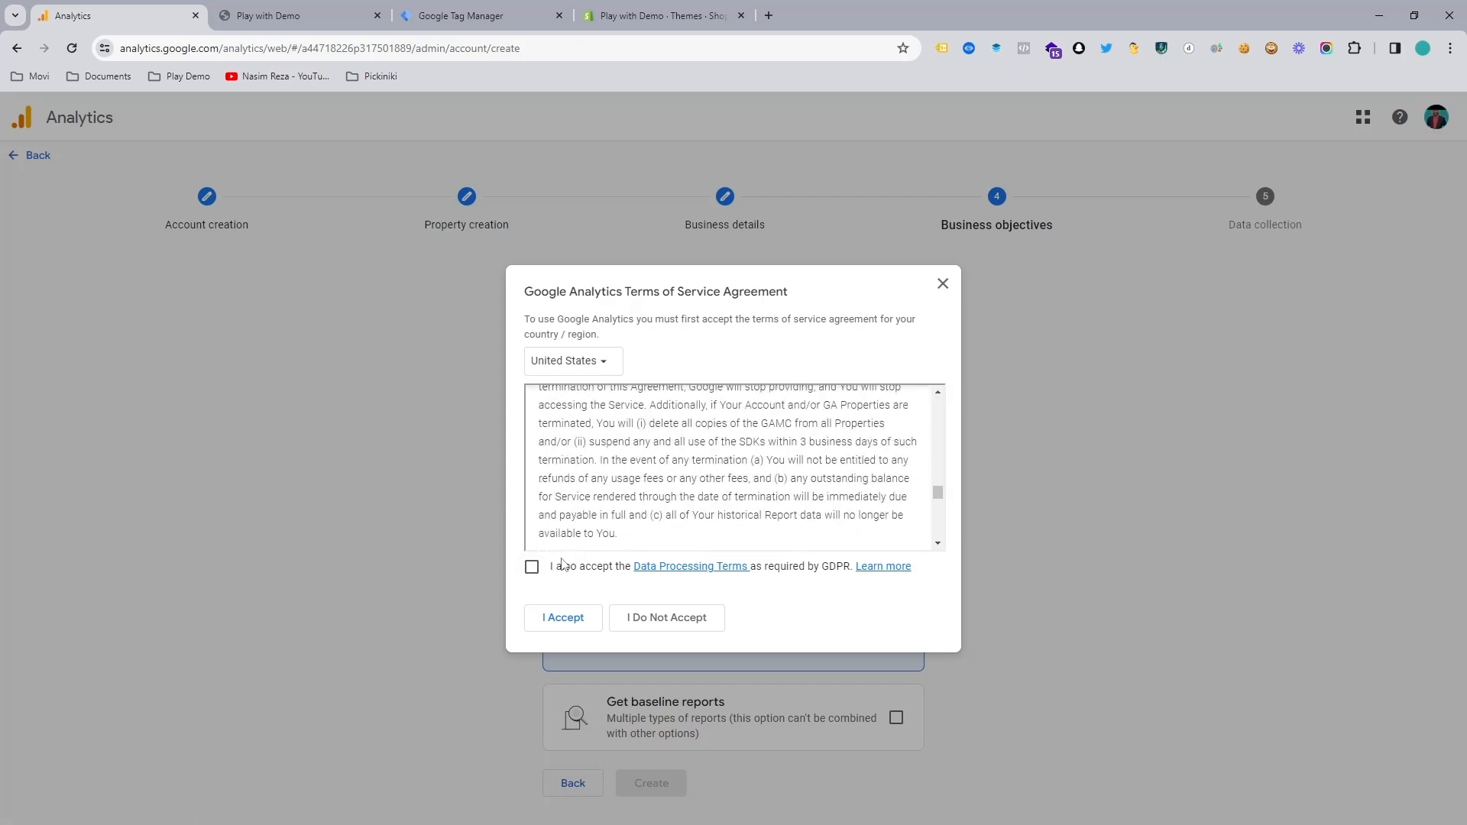
click(532, 567)
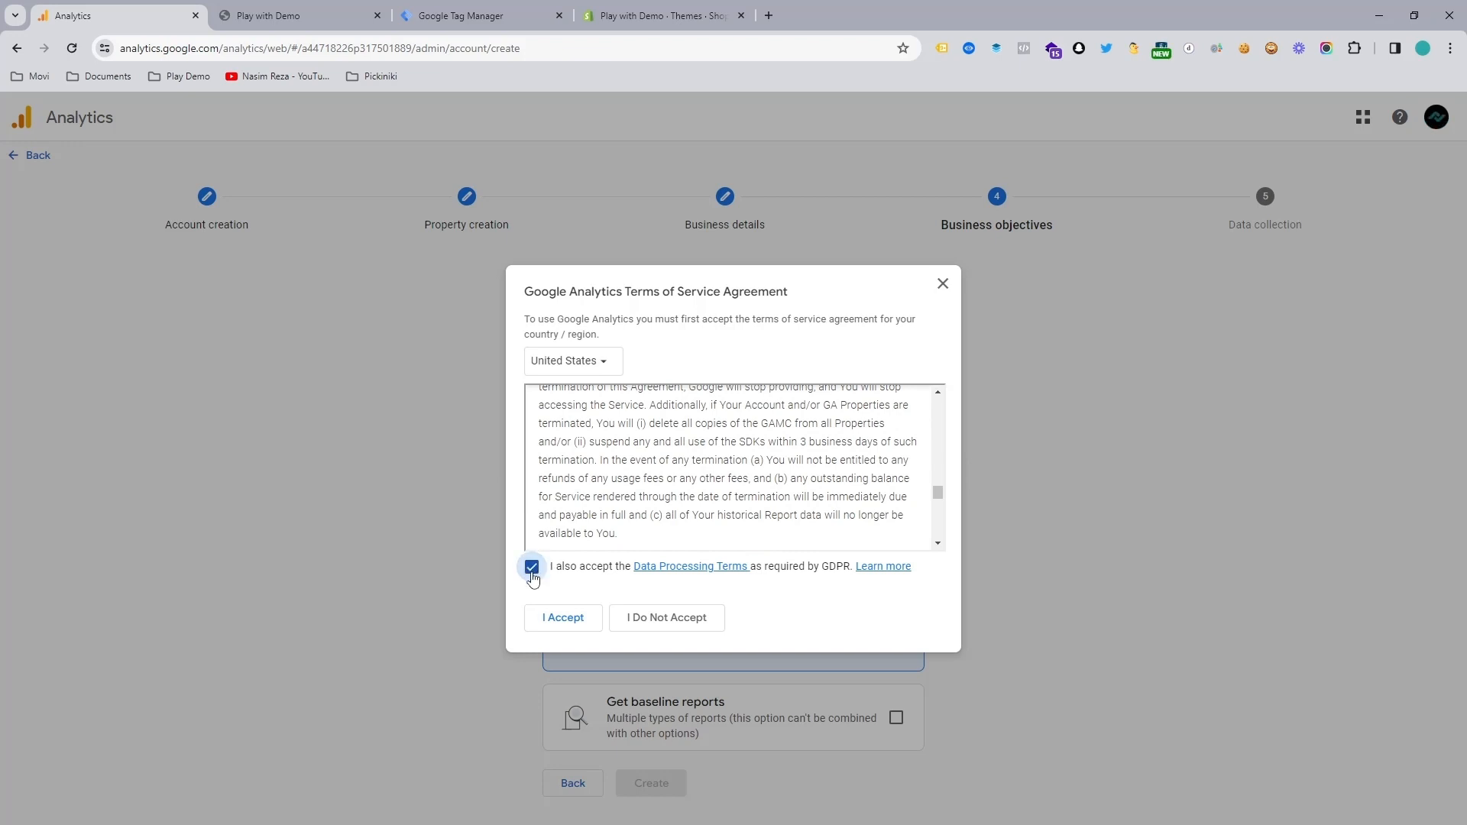
click(554, 620)
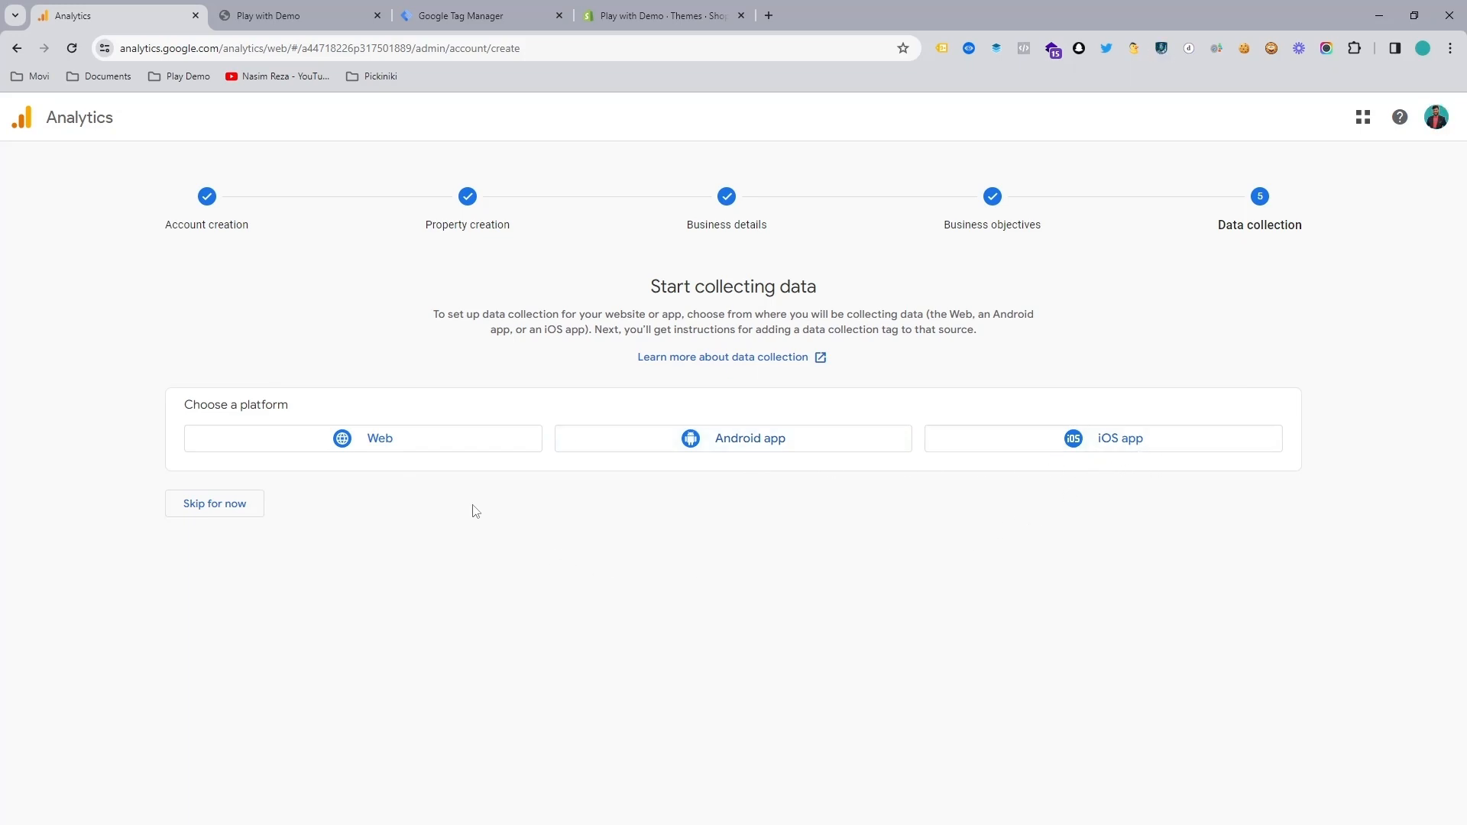
click(377, 445)
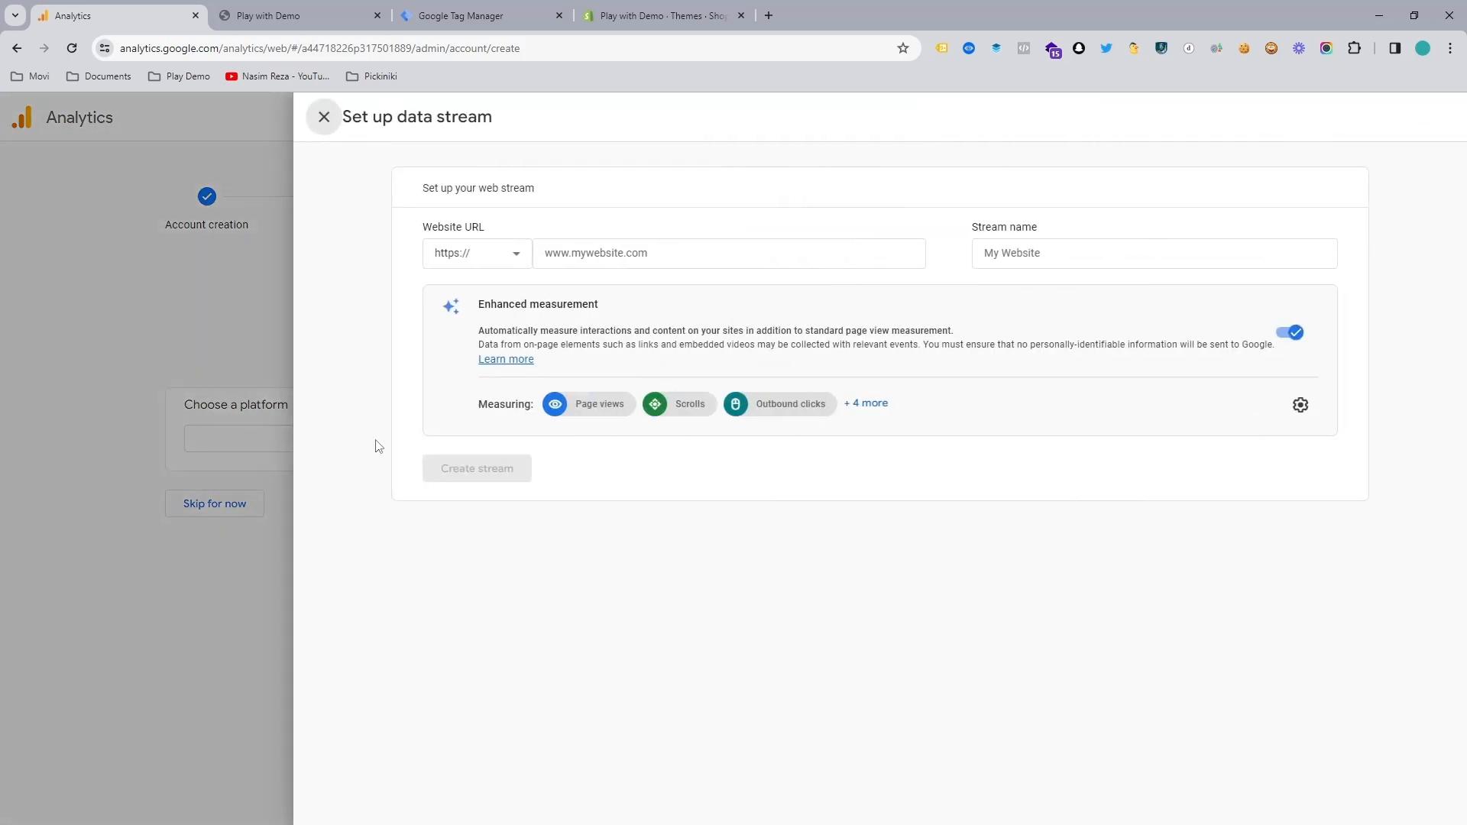
click(595, 260)
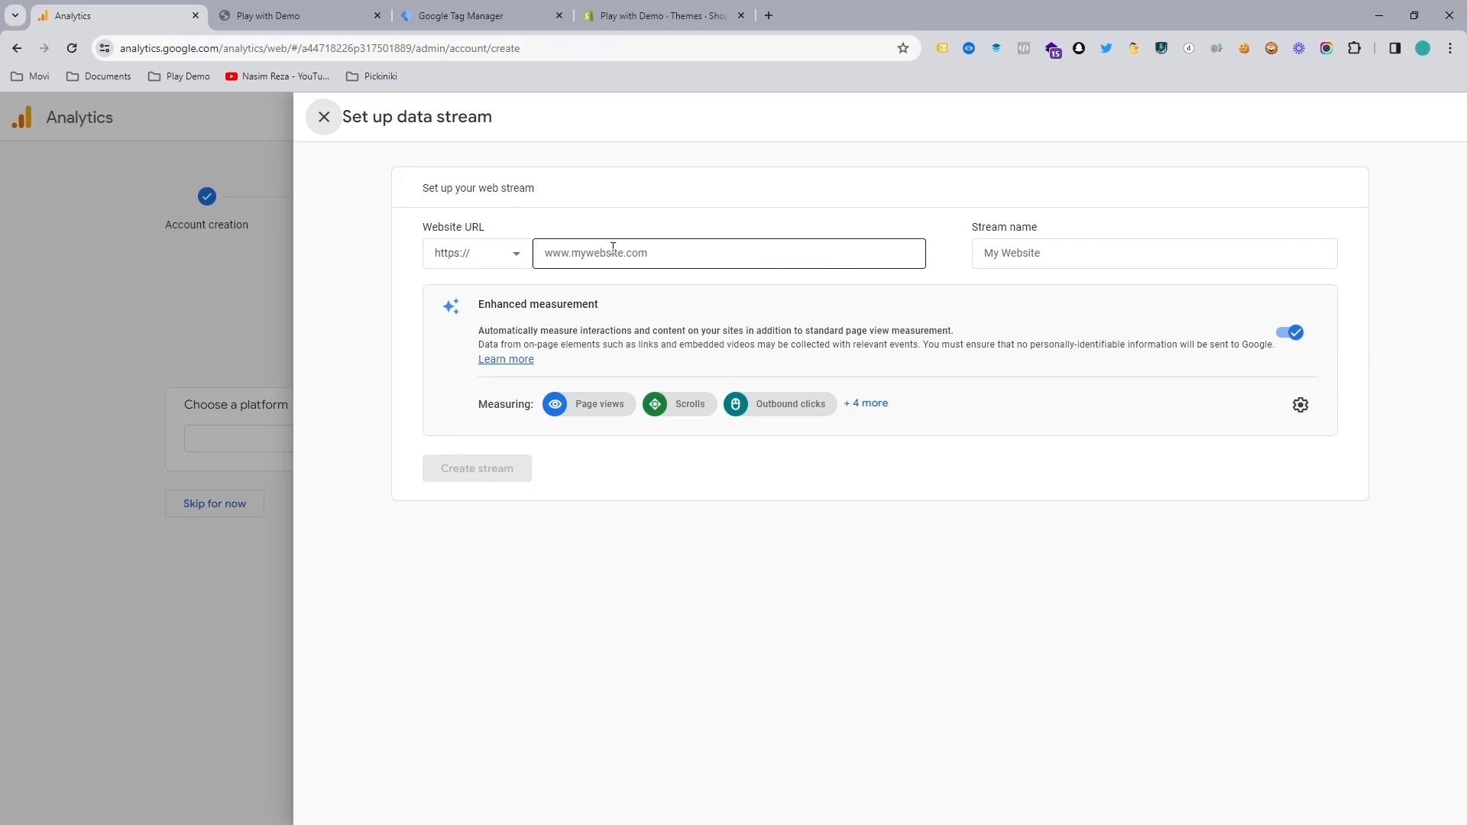
click(315, 10)
click(222, 44)
key(ctrl+c)
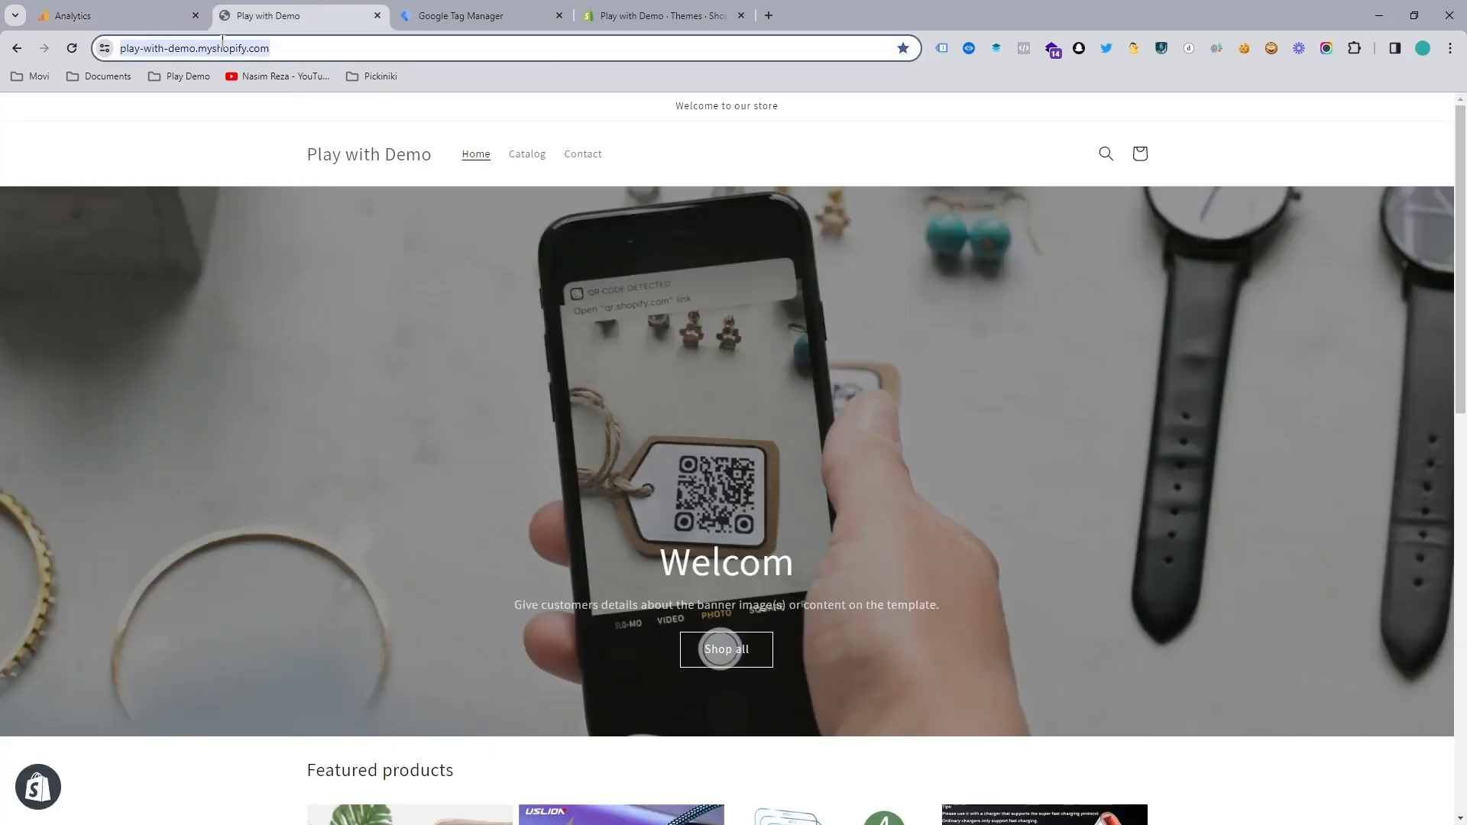
click(176, 17)
click(640, 258)
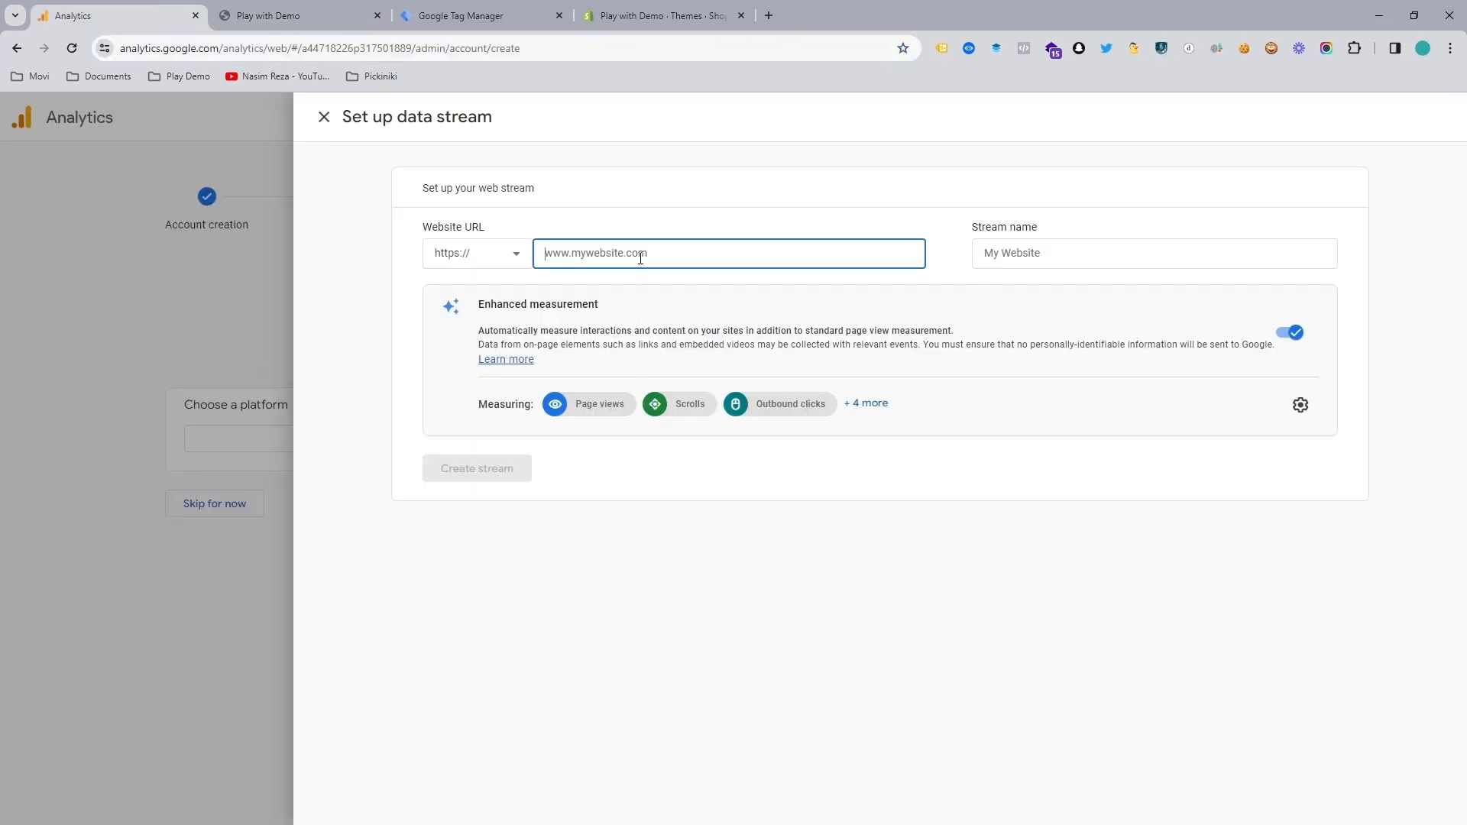
key(ctrl+v)
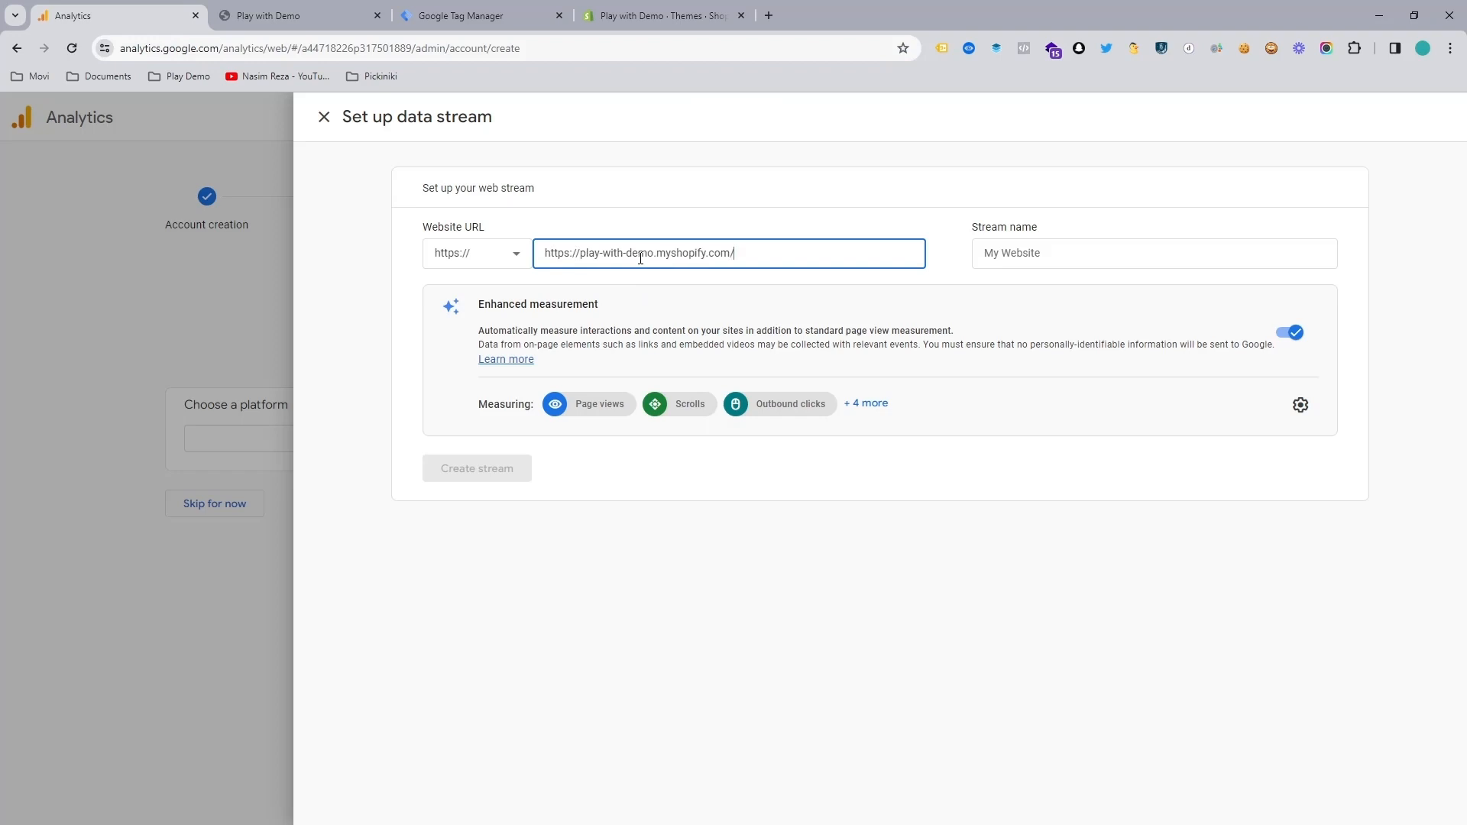
click(1000, 262)
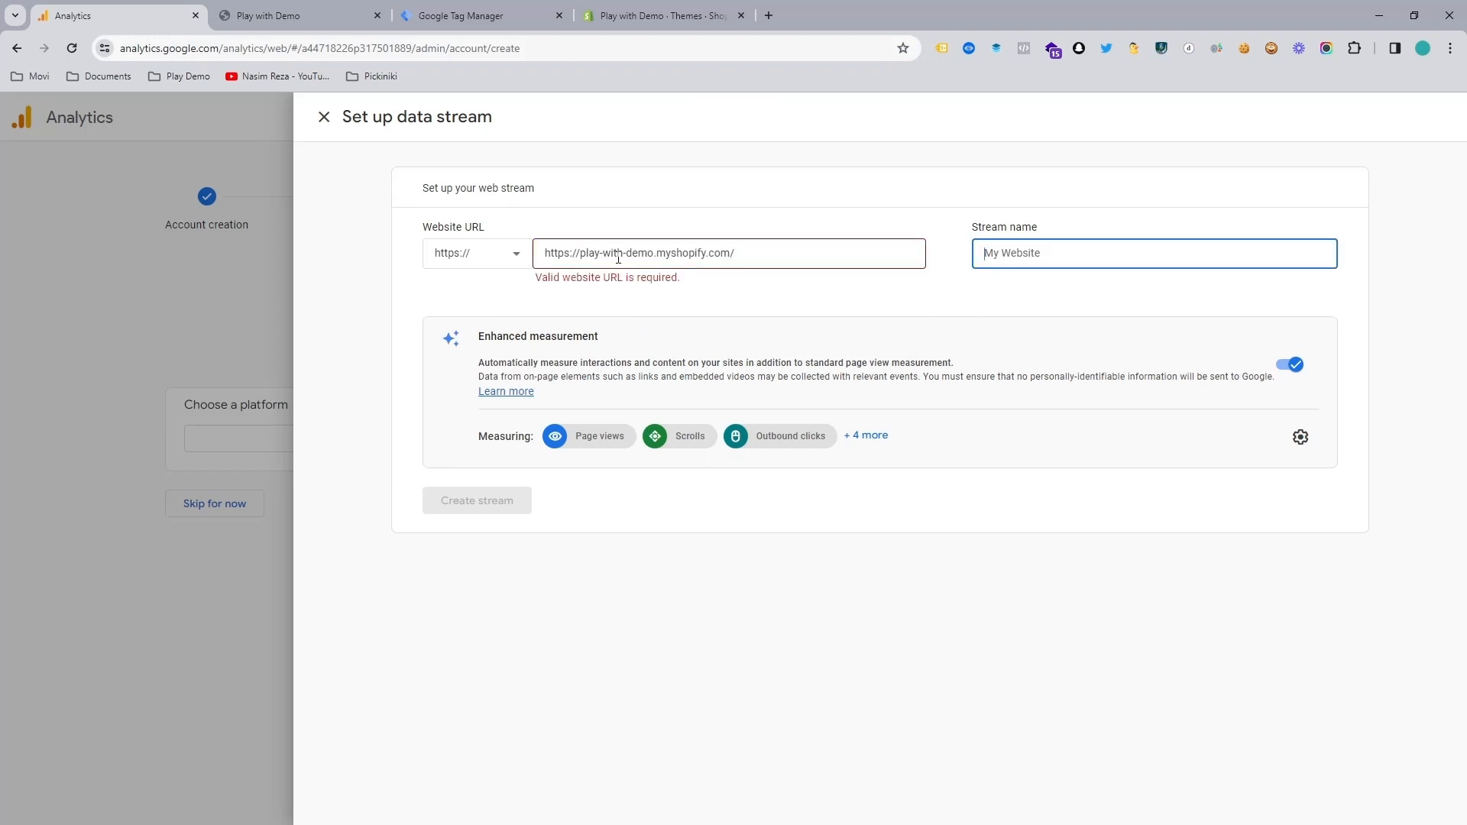
drag(581, 254, 528, 254)
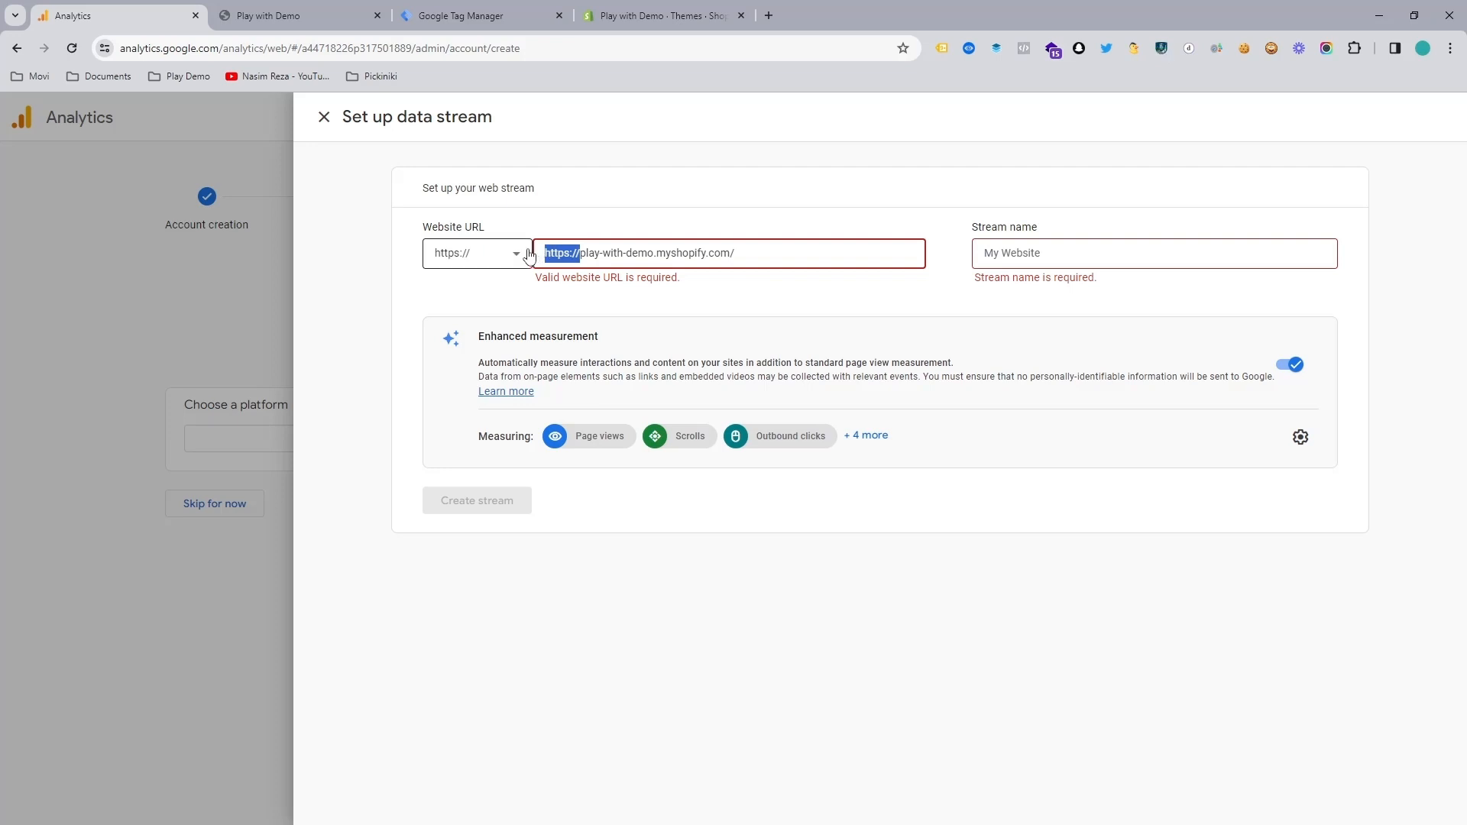
key(BackSpace)
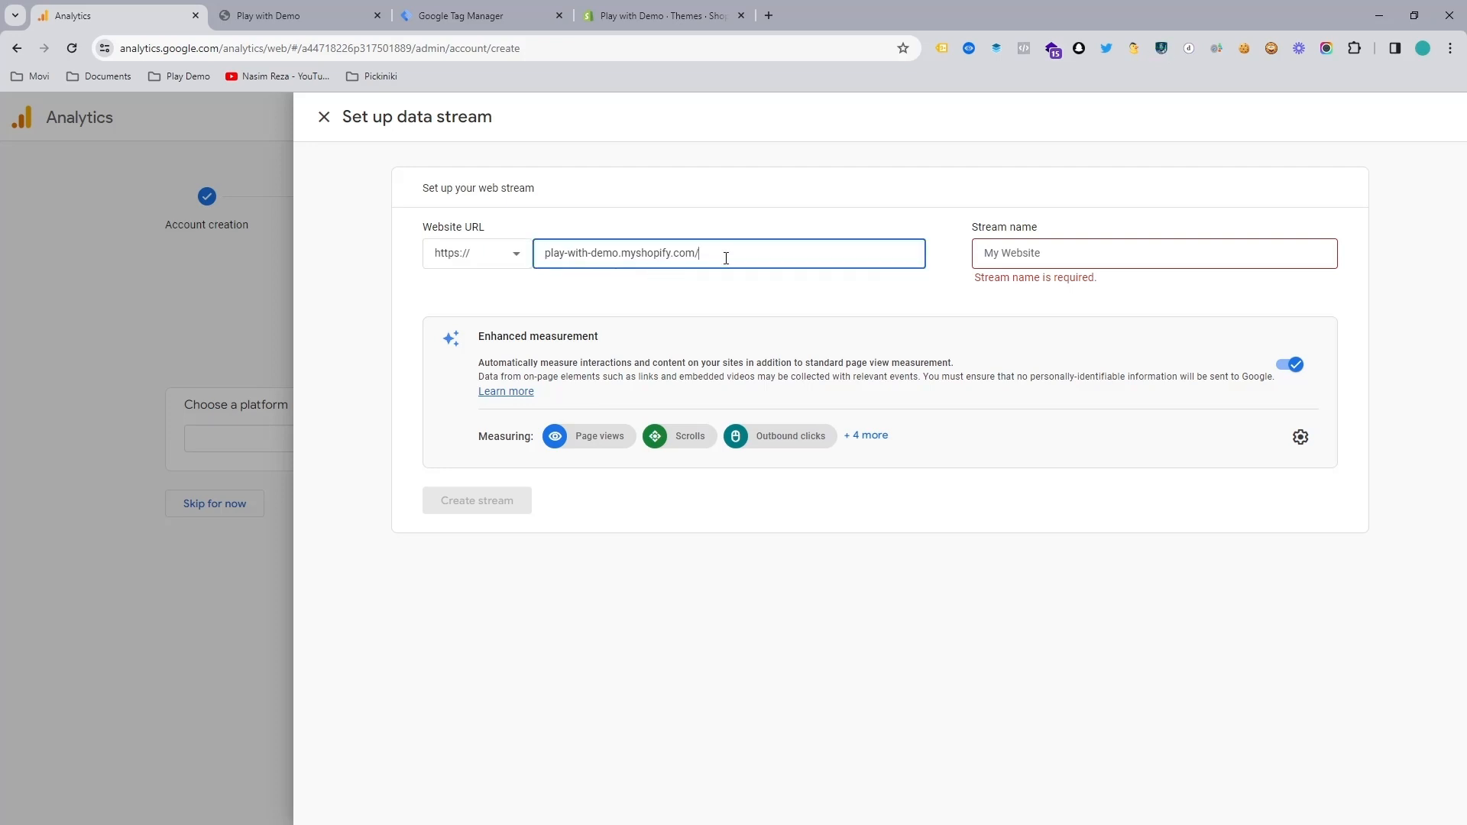
Step: Name the stream "demo test", show all the enhanced measurement events, and create the stream
click(1049, 252)
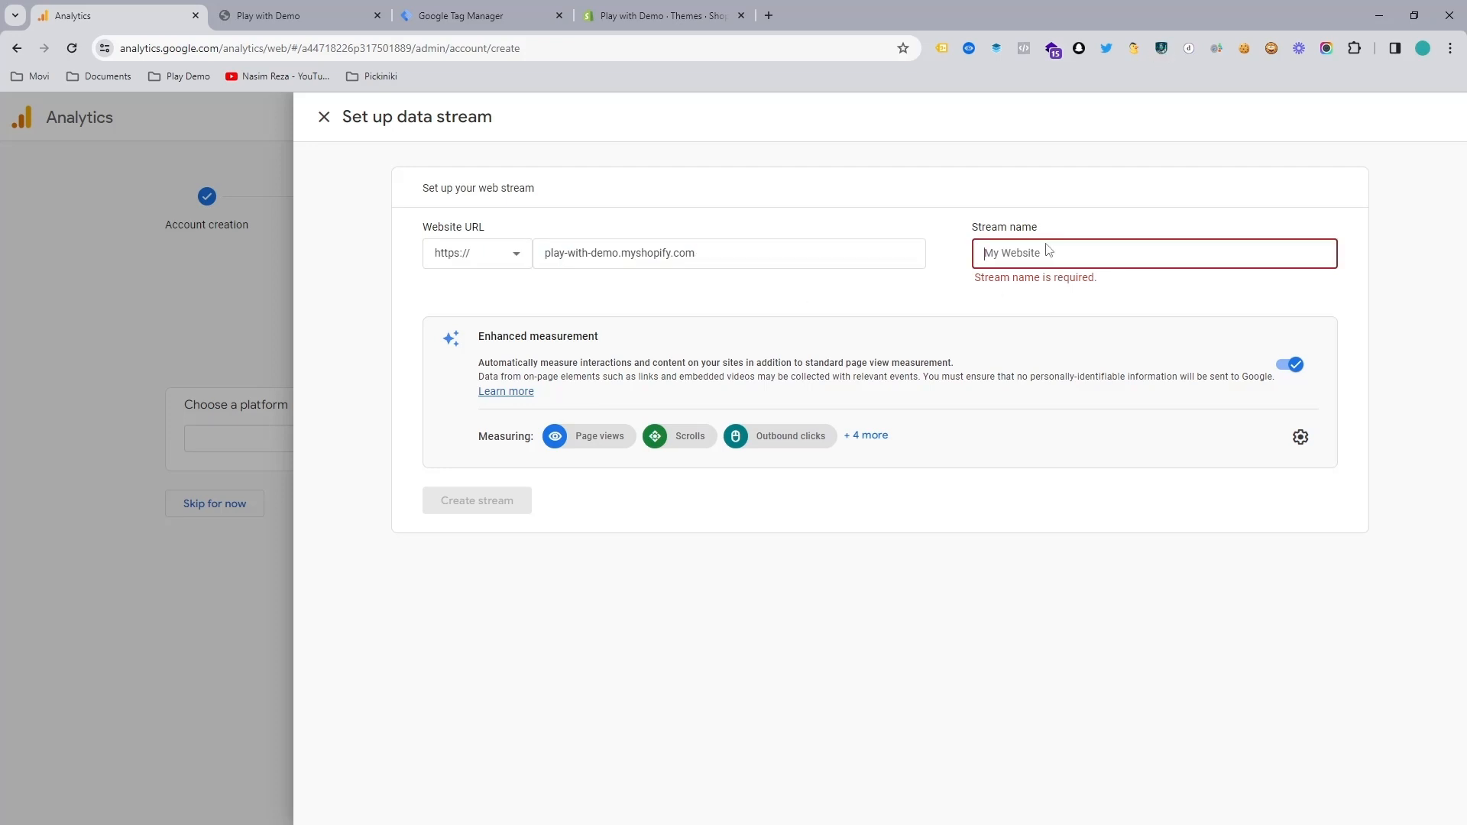
double_click(605, 252)
key(ctrl+c)
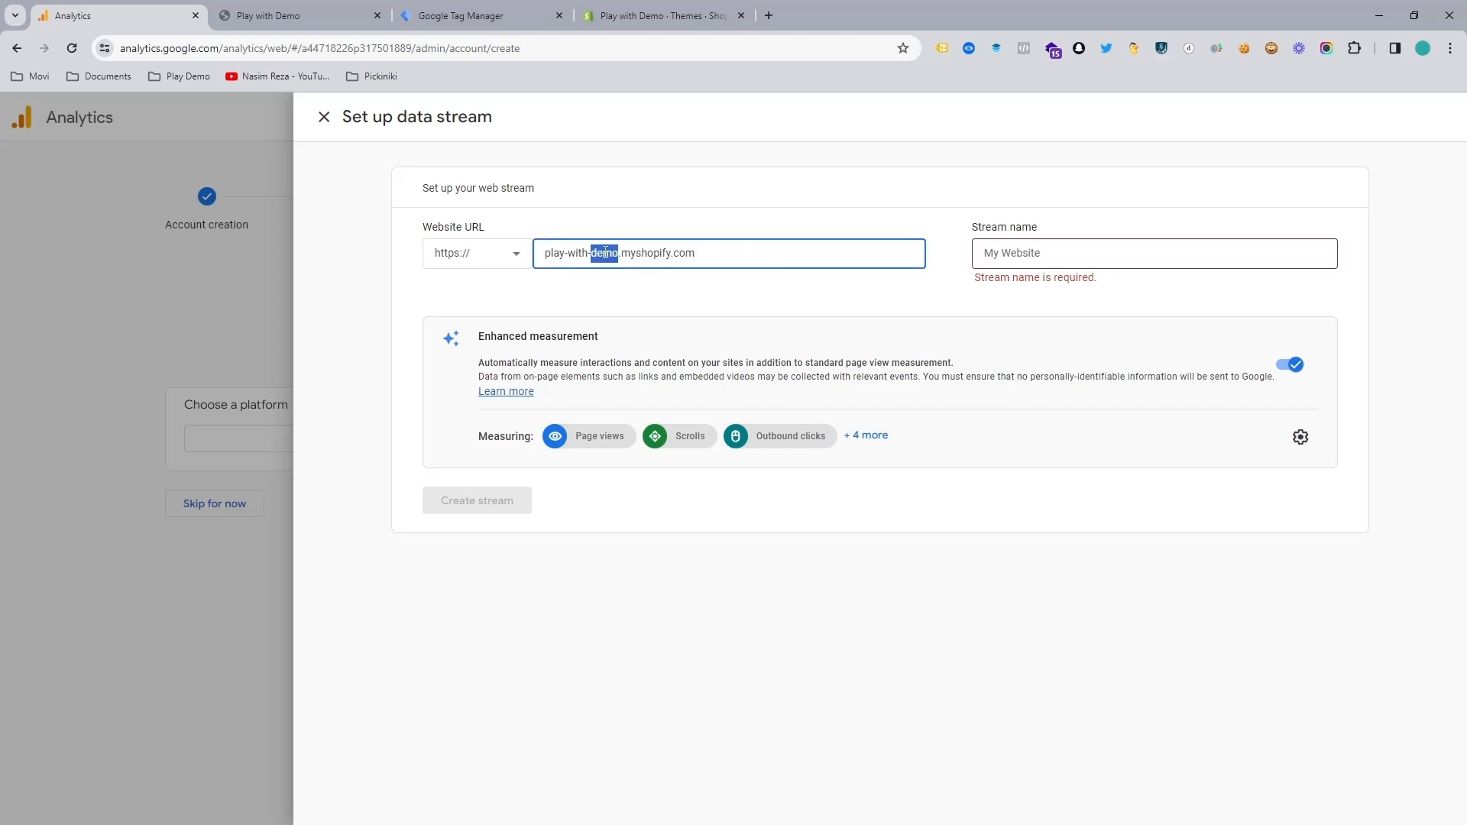
click(973, 260)
key(ctrl+v)
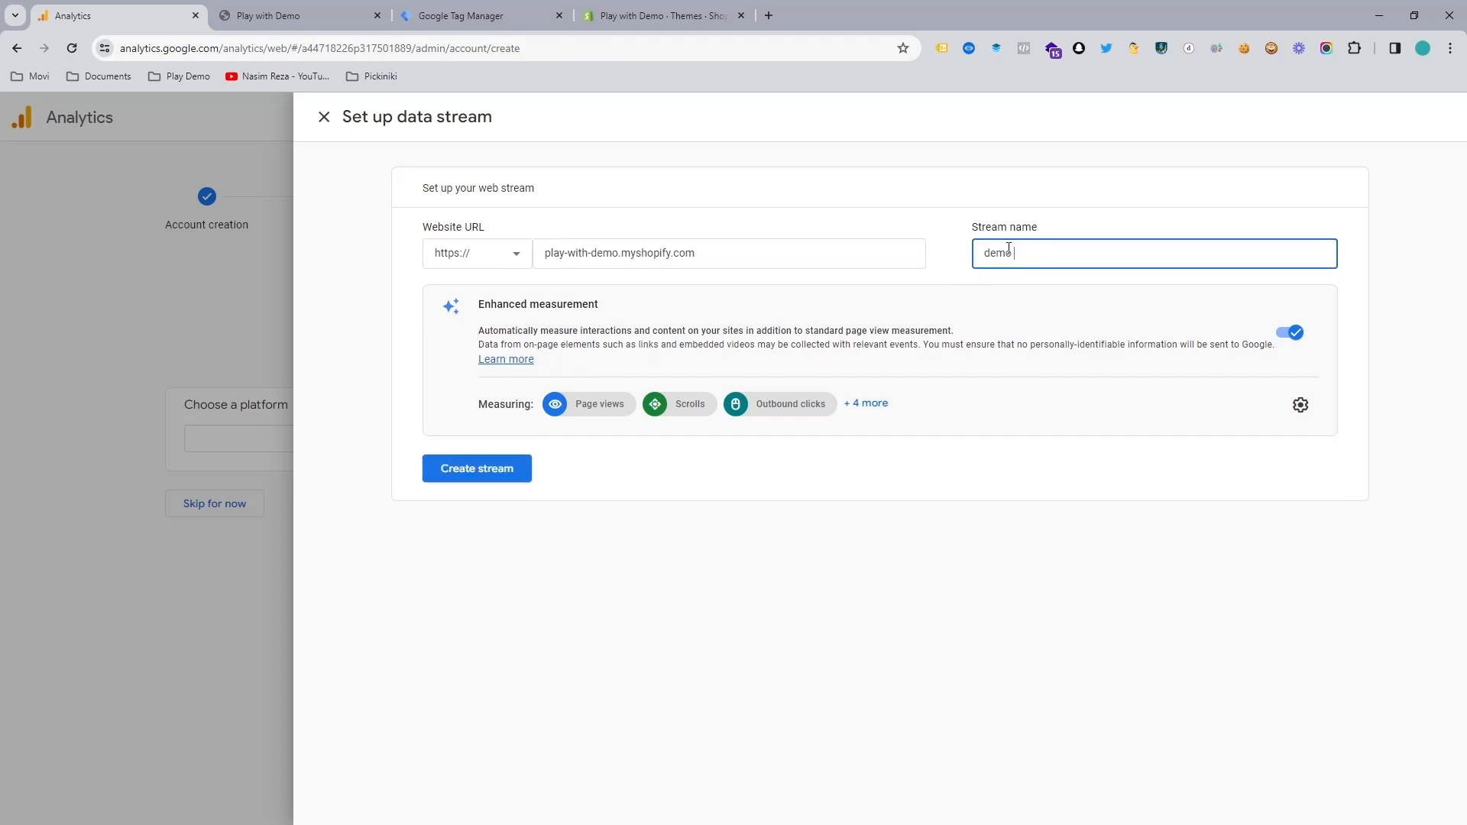
text(test)
click(871, 404)
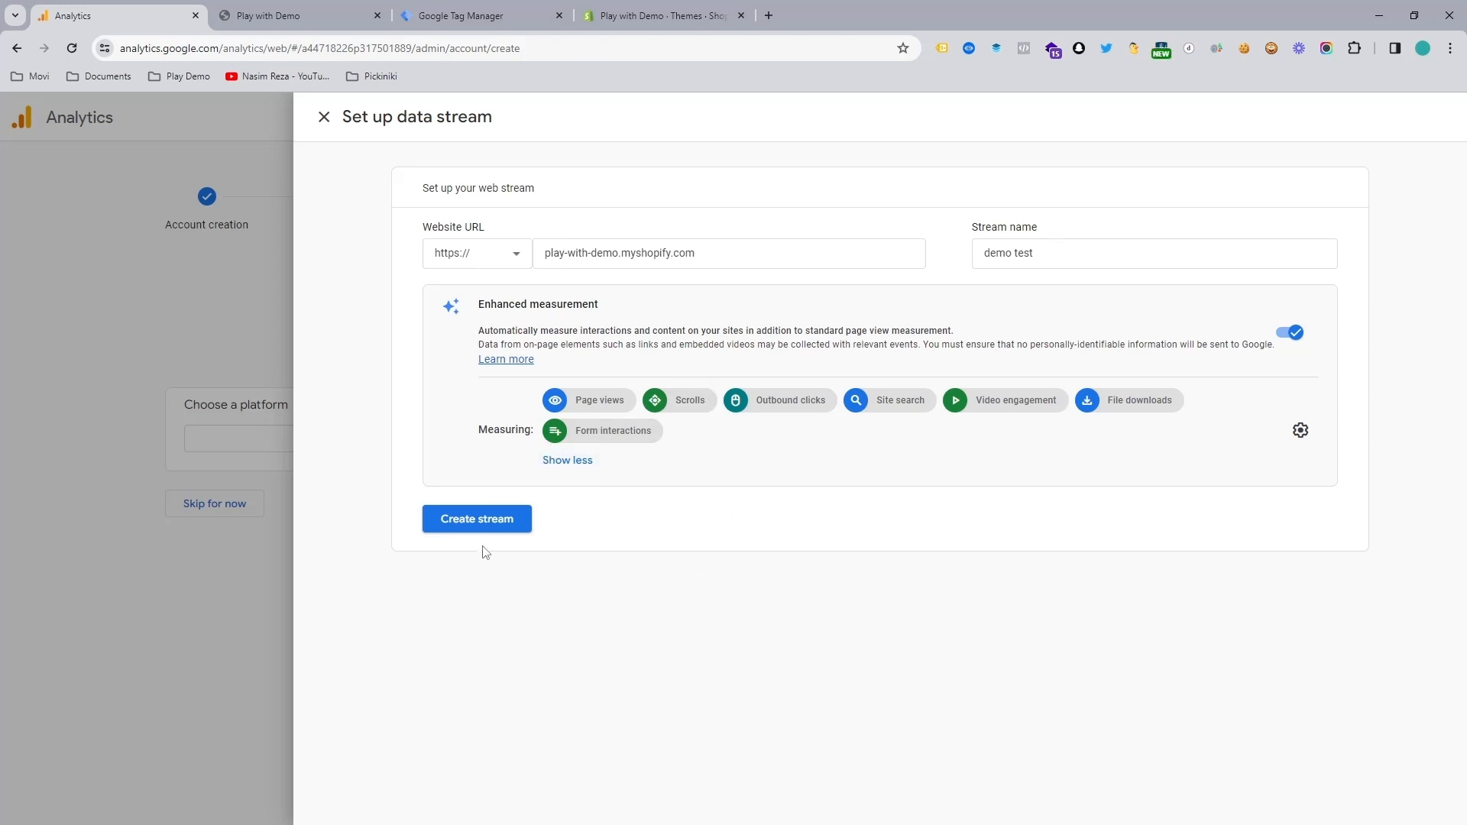
click(479, 526)
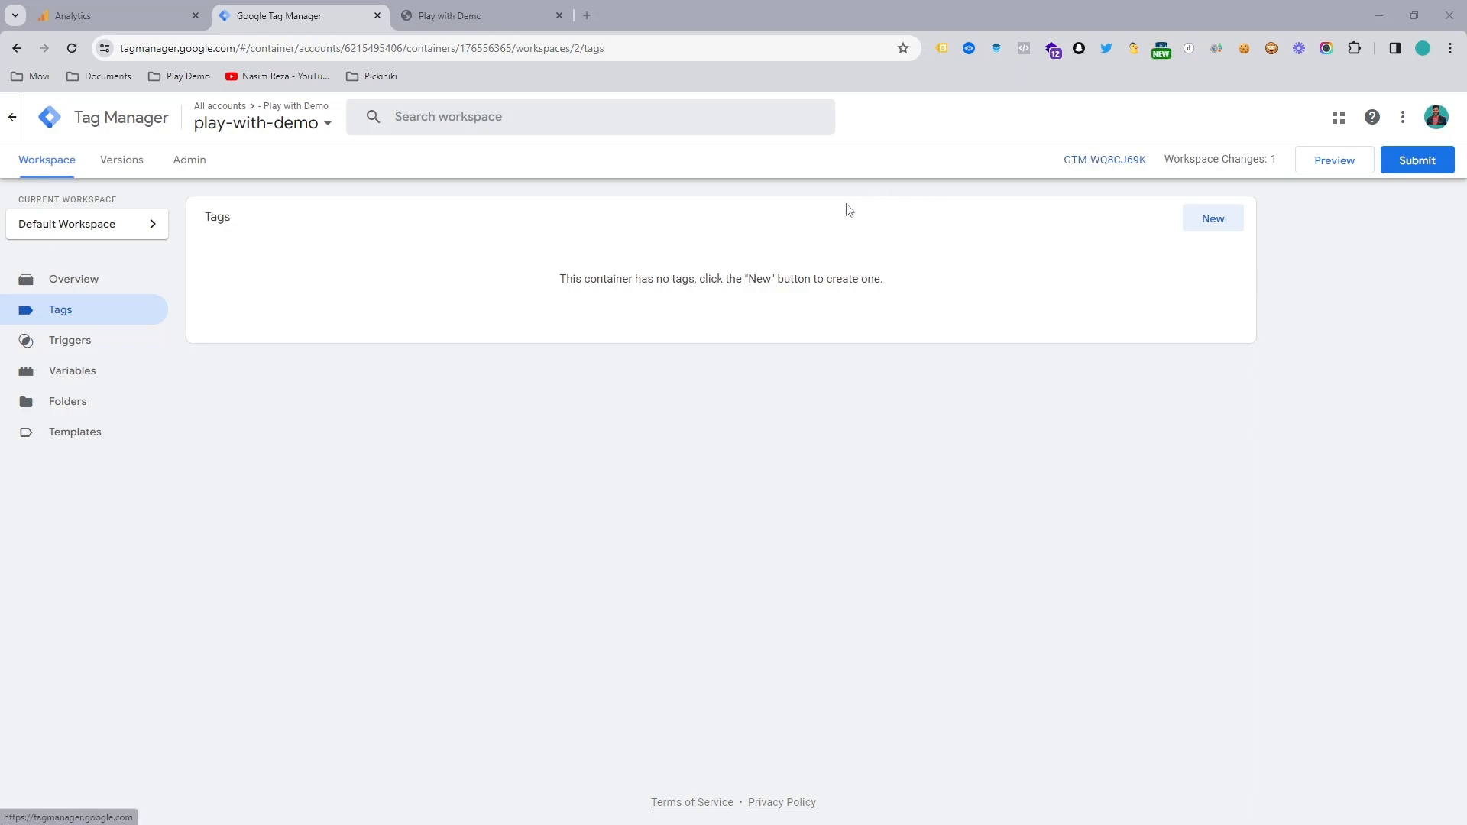
Step: Copy the head snippet of the play-with-demo container in Google Tag Manager and open the Dawn theme's code in Shopify
click(1101, 161)
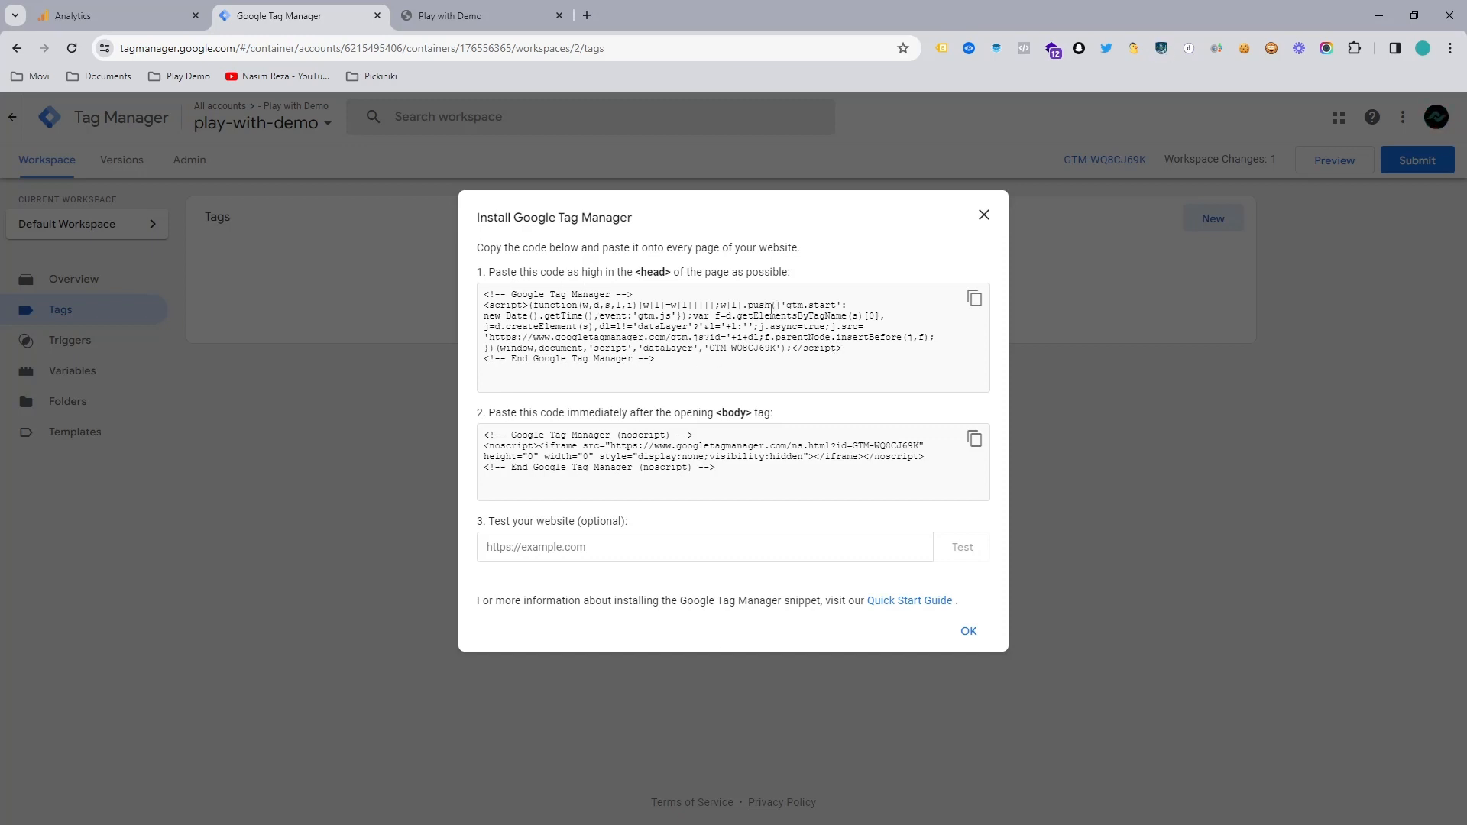
click(974, 299)
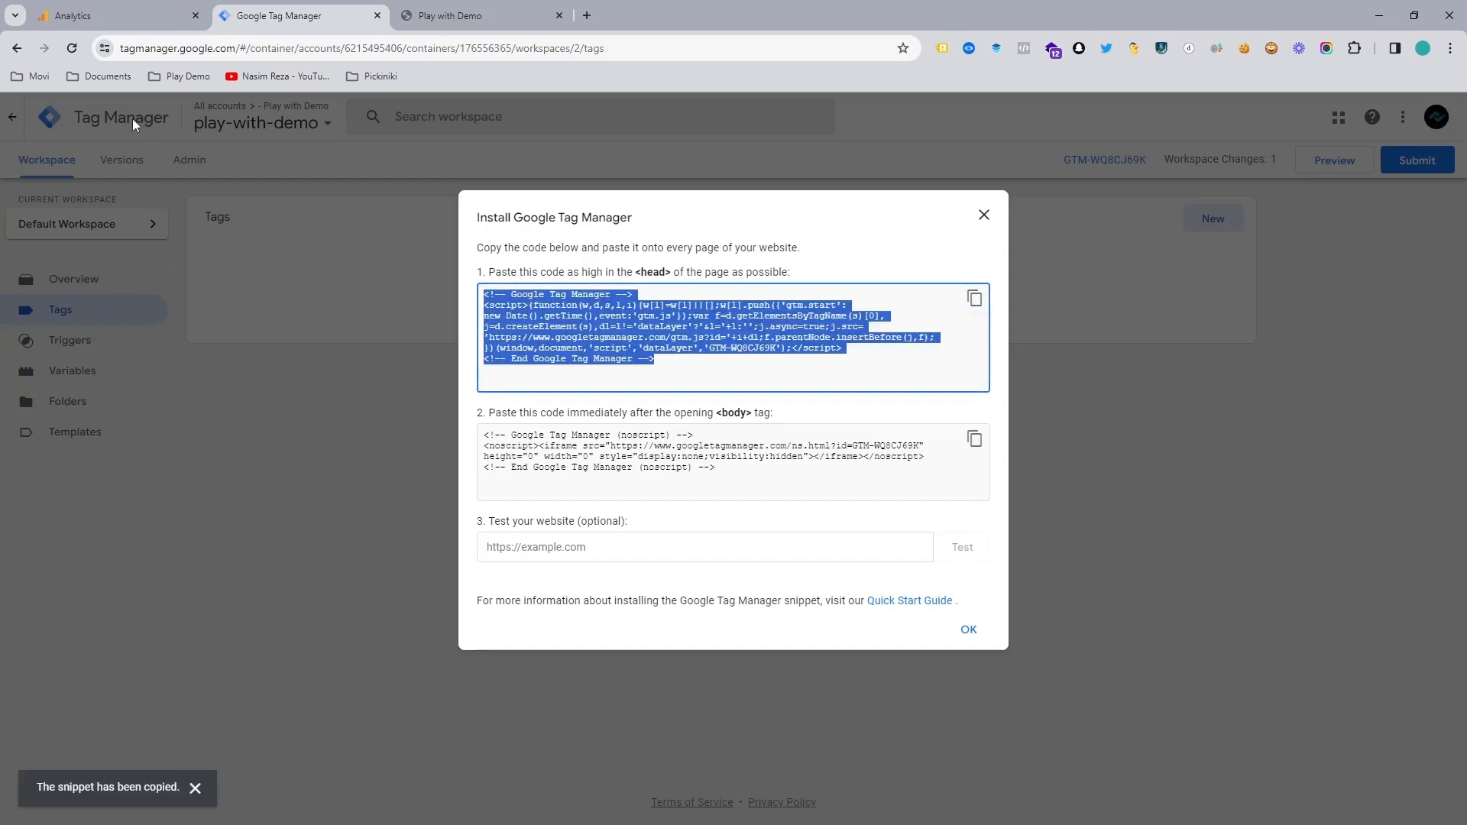
click(172, 78)
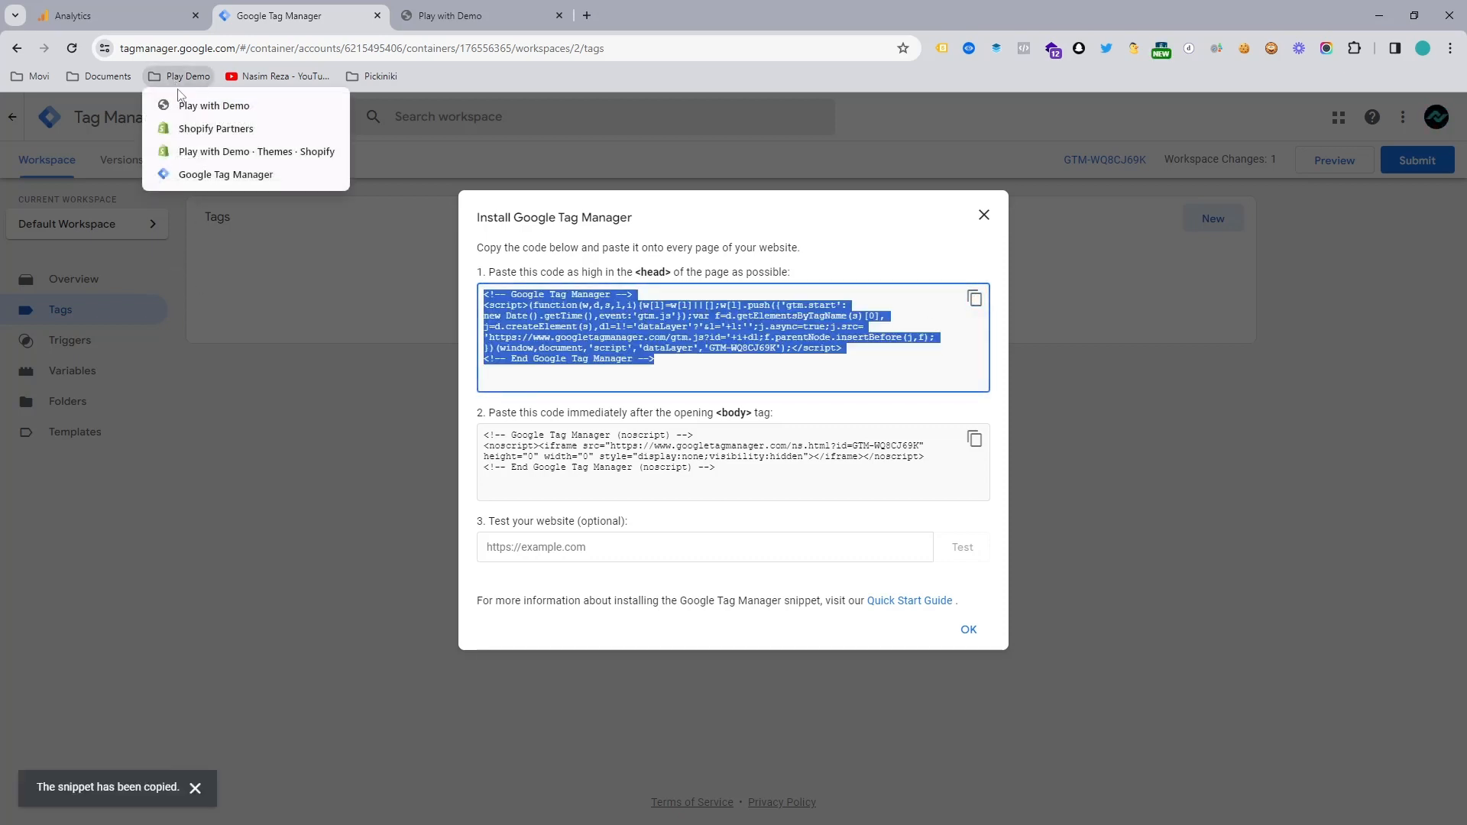
middle_click(200, 150)
click(725, 11)
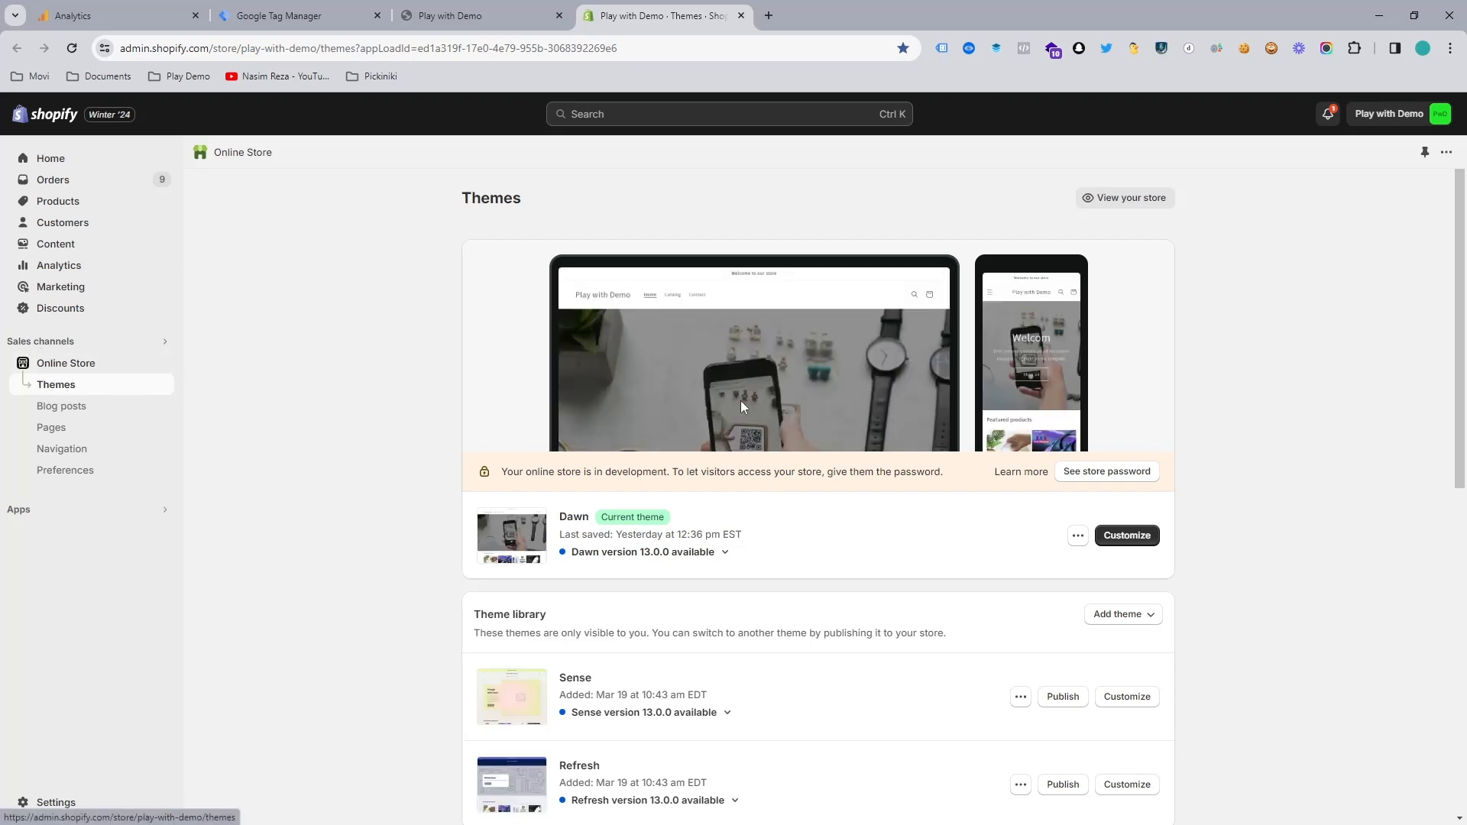
click(1077, 535)
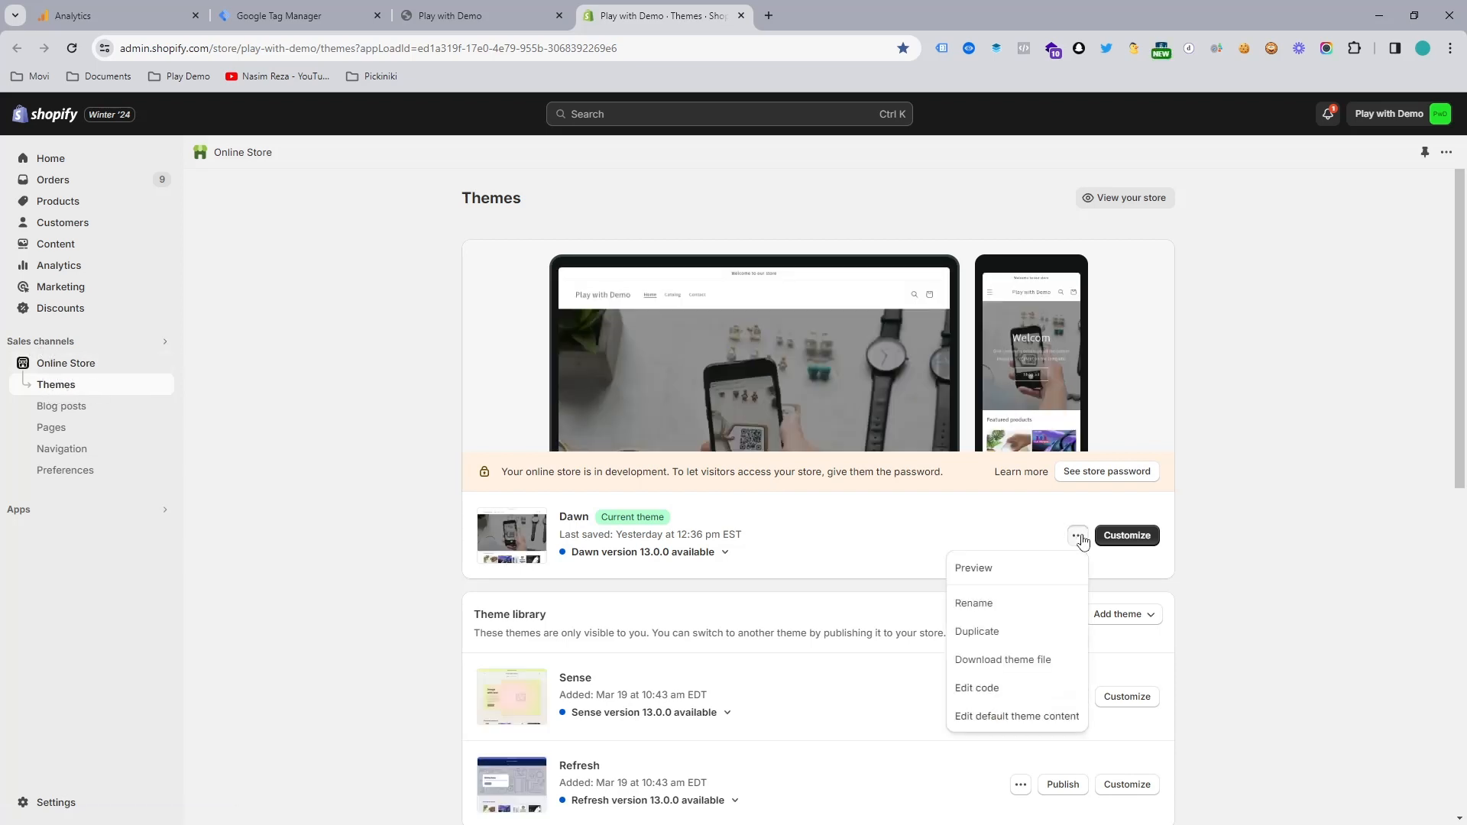
click(992, 692)
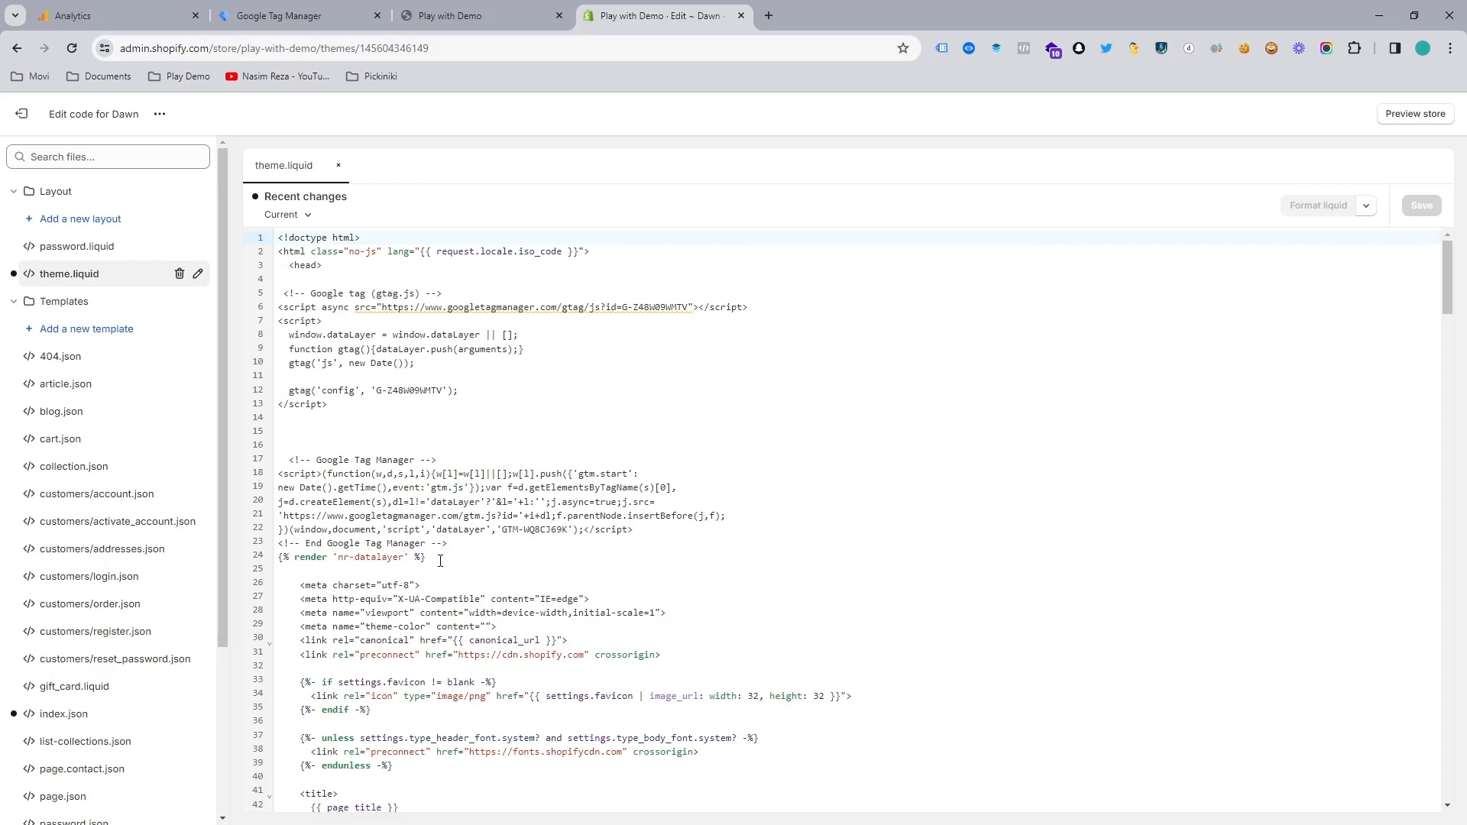
Step: Delete the Google tag (gtag.js) script from the head section of theme.liquid
drag(440, 560, 278, 454)
click(347, 442)
drag(454, 538, 277, 294)
key(Delete)
key(Delete)
key(Delete)
key(Delete)
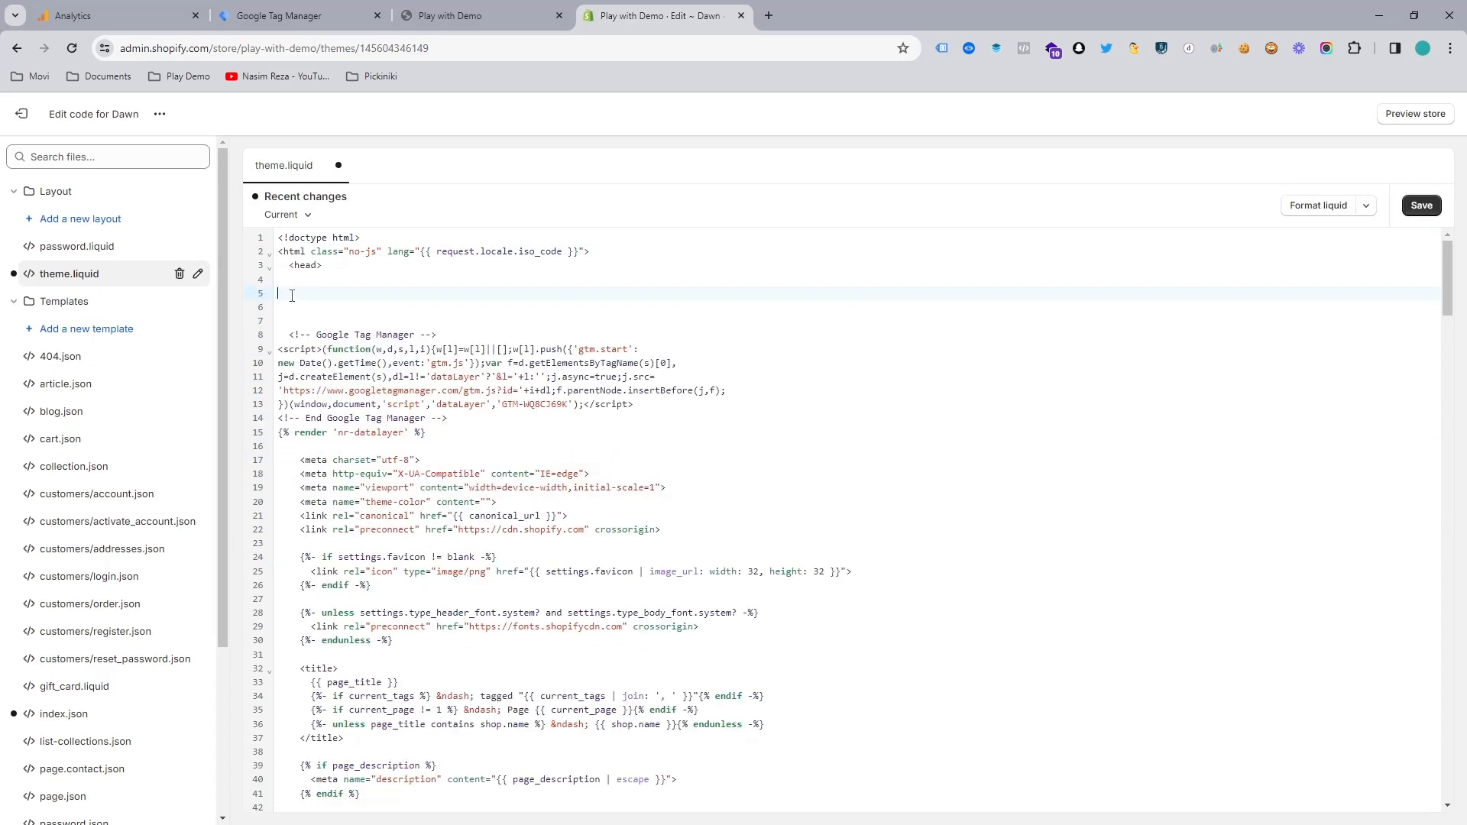
Step: Insert blank lines between the end of the Google Tag Manager snippet and the 'nr-datalayer' render line
click(475, 390)
key(Return)
key(Return)
key(Return)
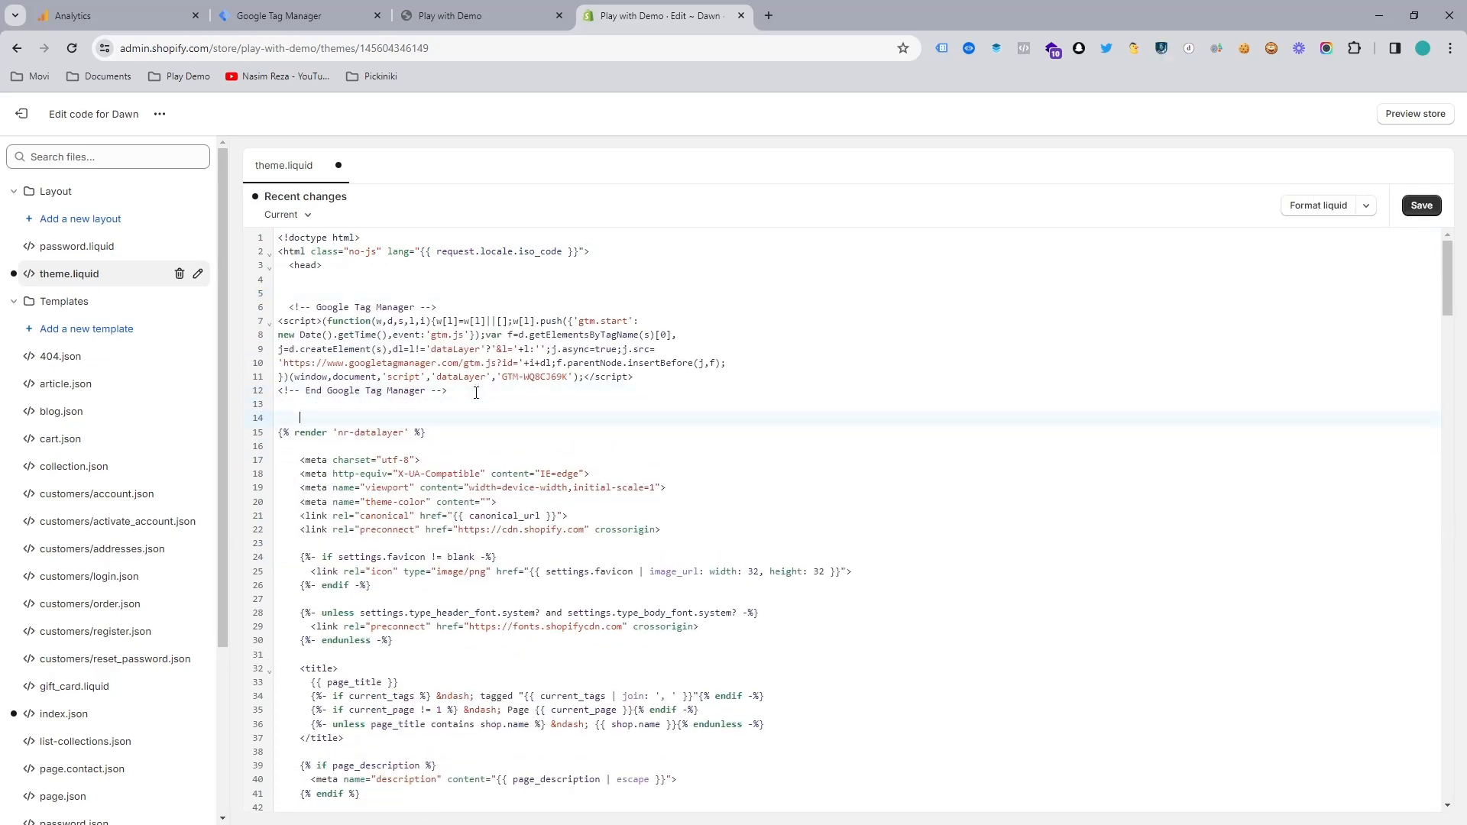
Step: Replace the existing Google Tag Manager snippet below the opening head tag with the copied one, and save theme.liquid
drag(459, 390, 281, 315)
click(388, 320)
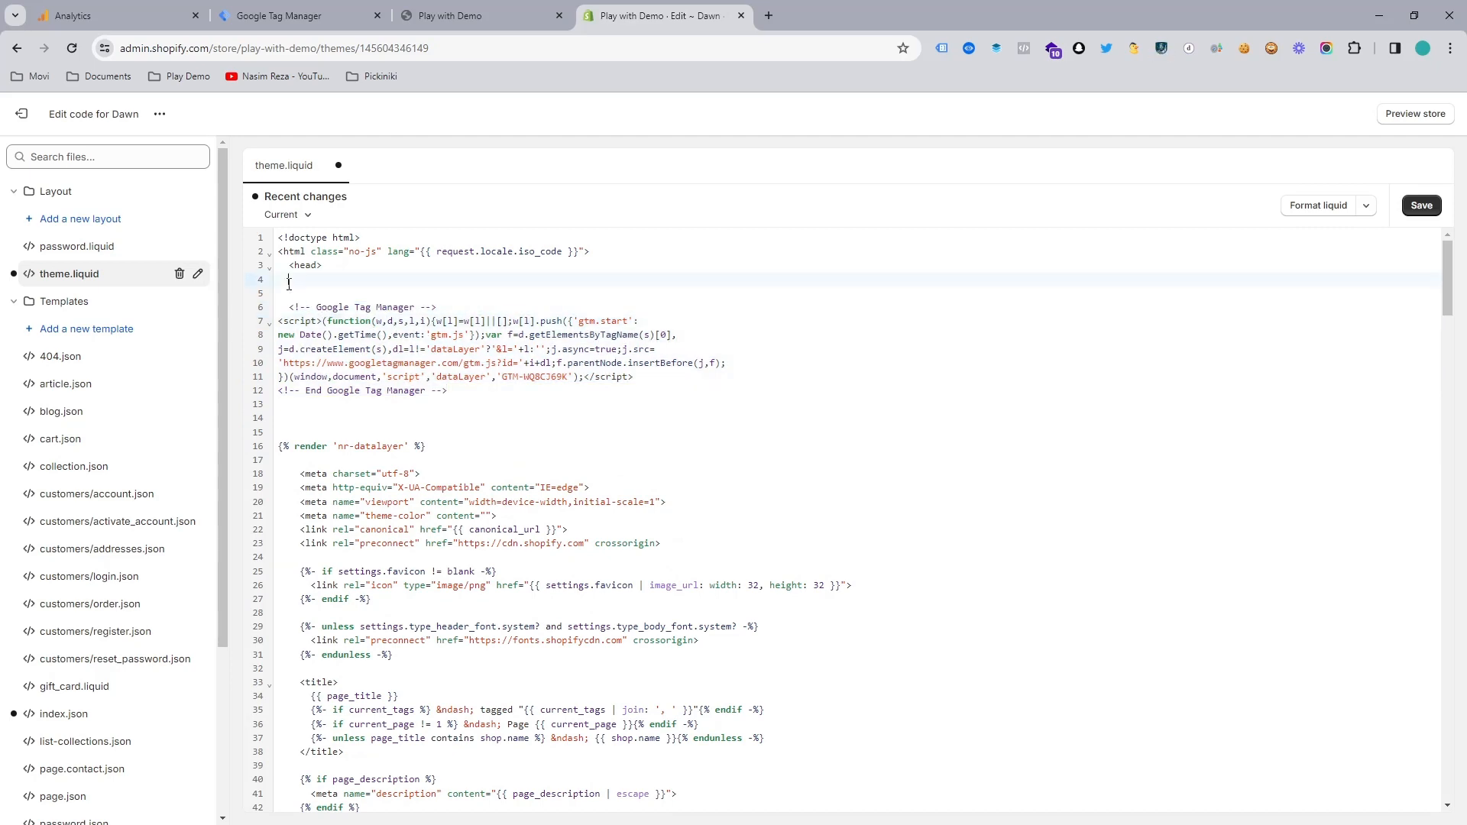
drag(289, 284, 489, 391)
key(BackSpace)
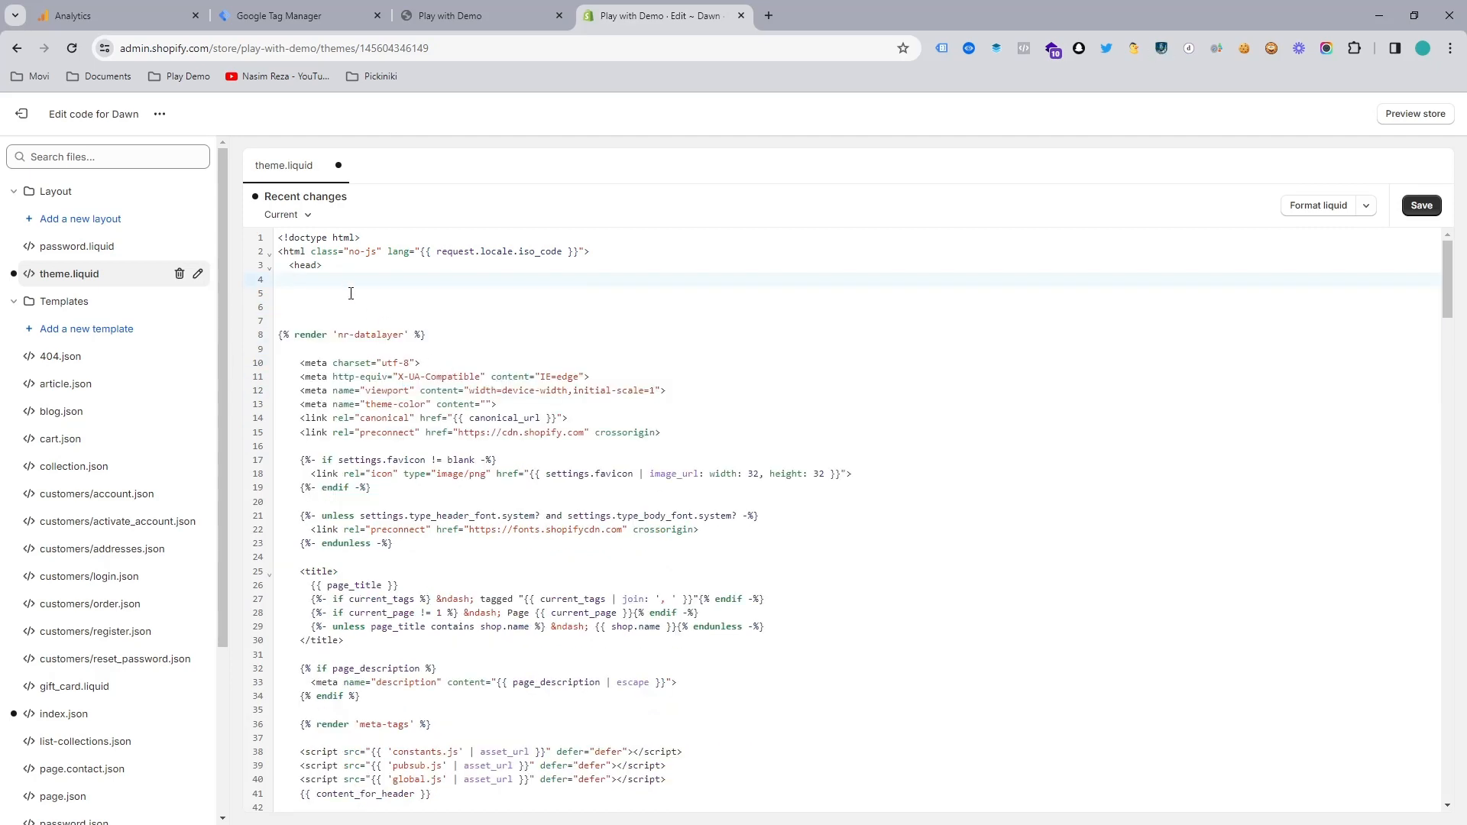
key(ctrl+v)
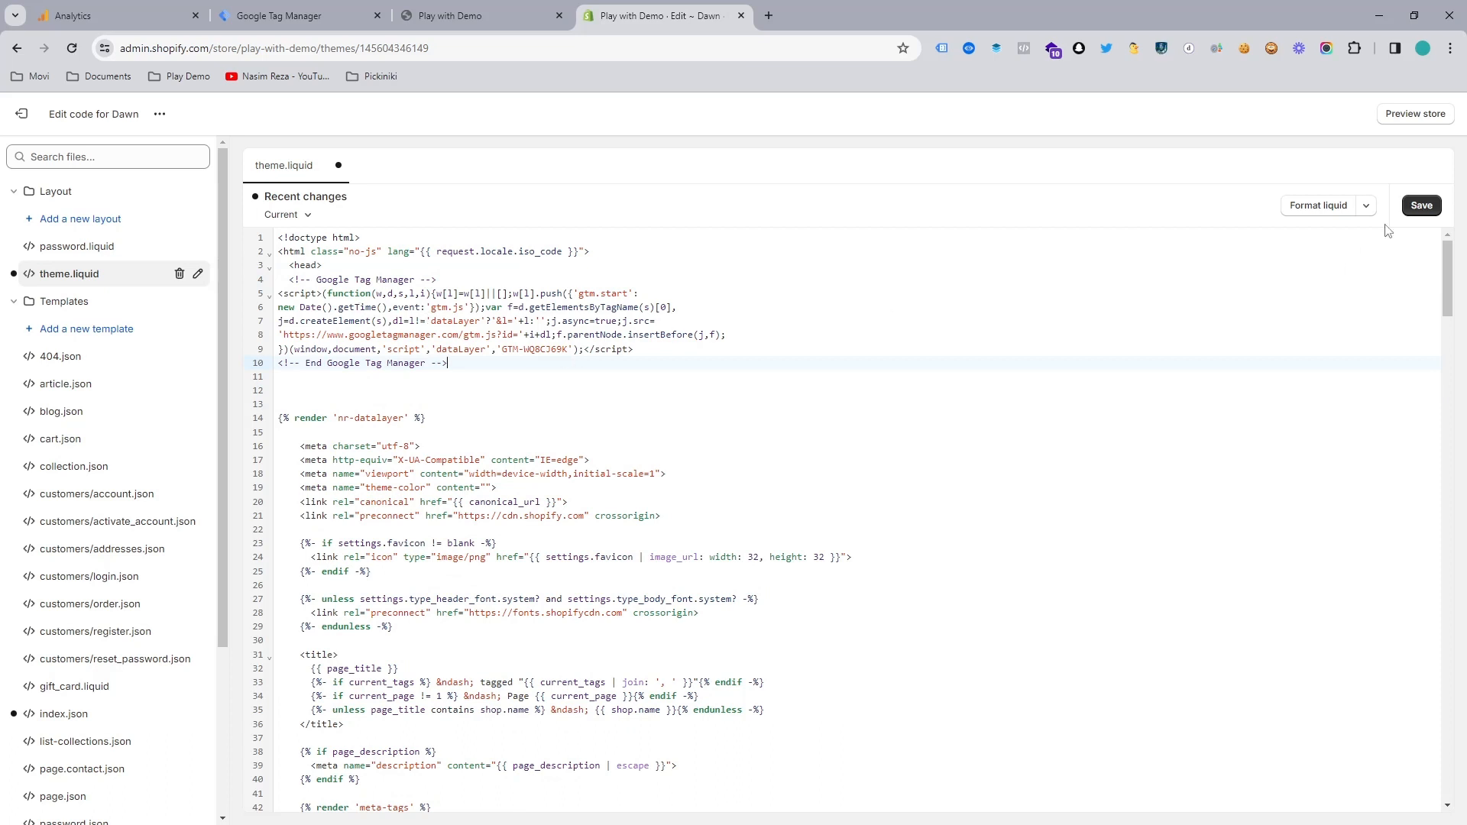
click(1412, 210)
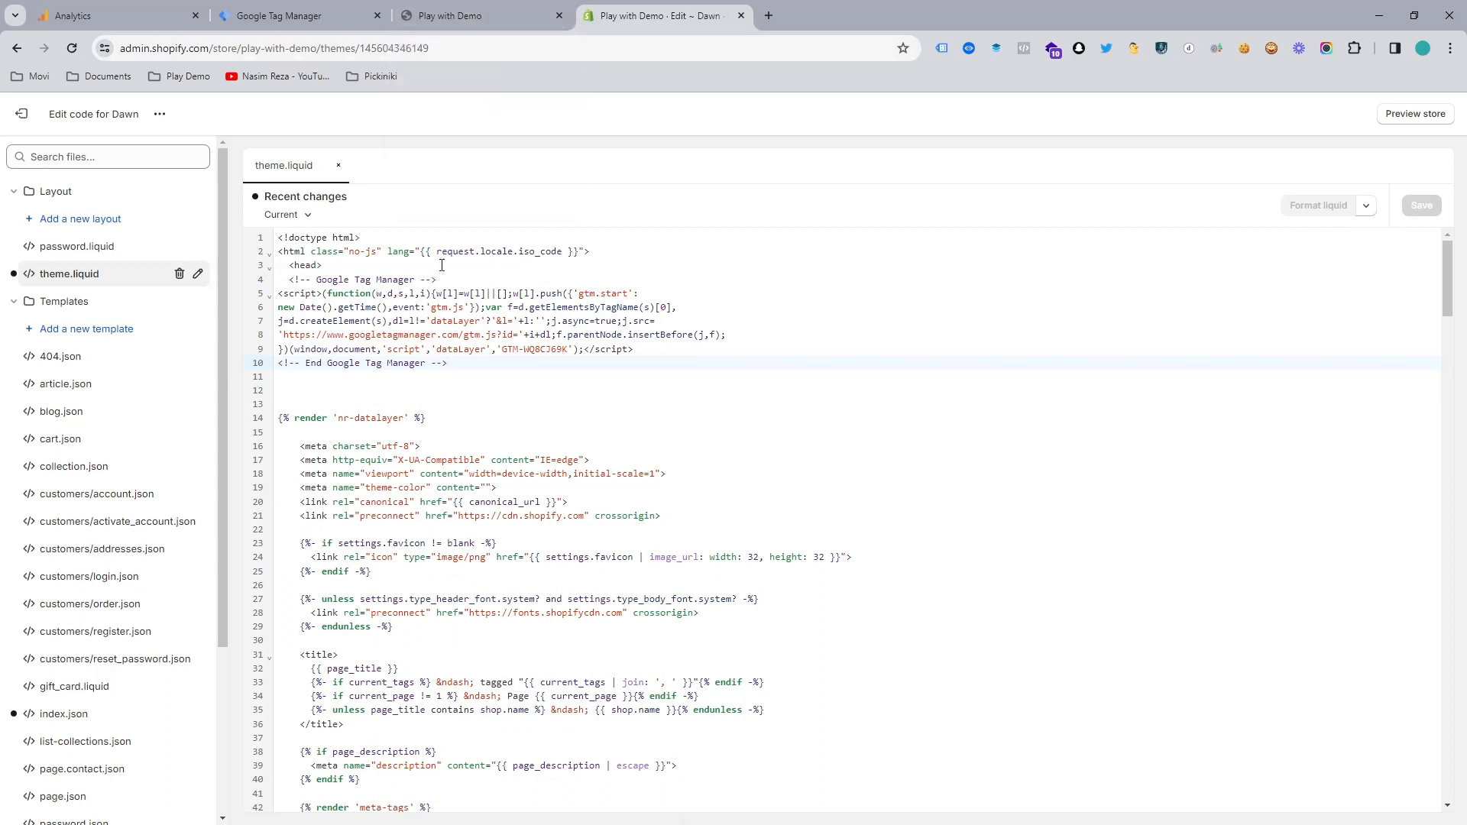
Step: Copy the demo test stream's measurement ID in Google Analytics, return to Google Tag Manager, and close the installation dialog
click(451, 14)
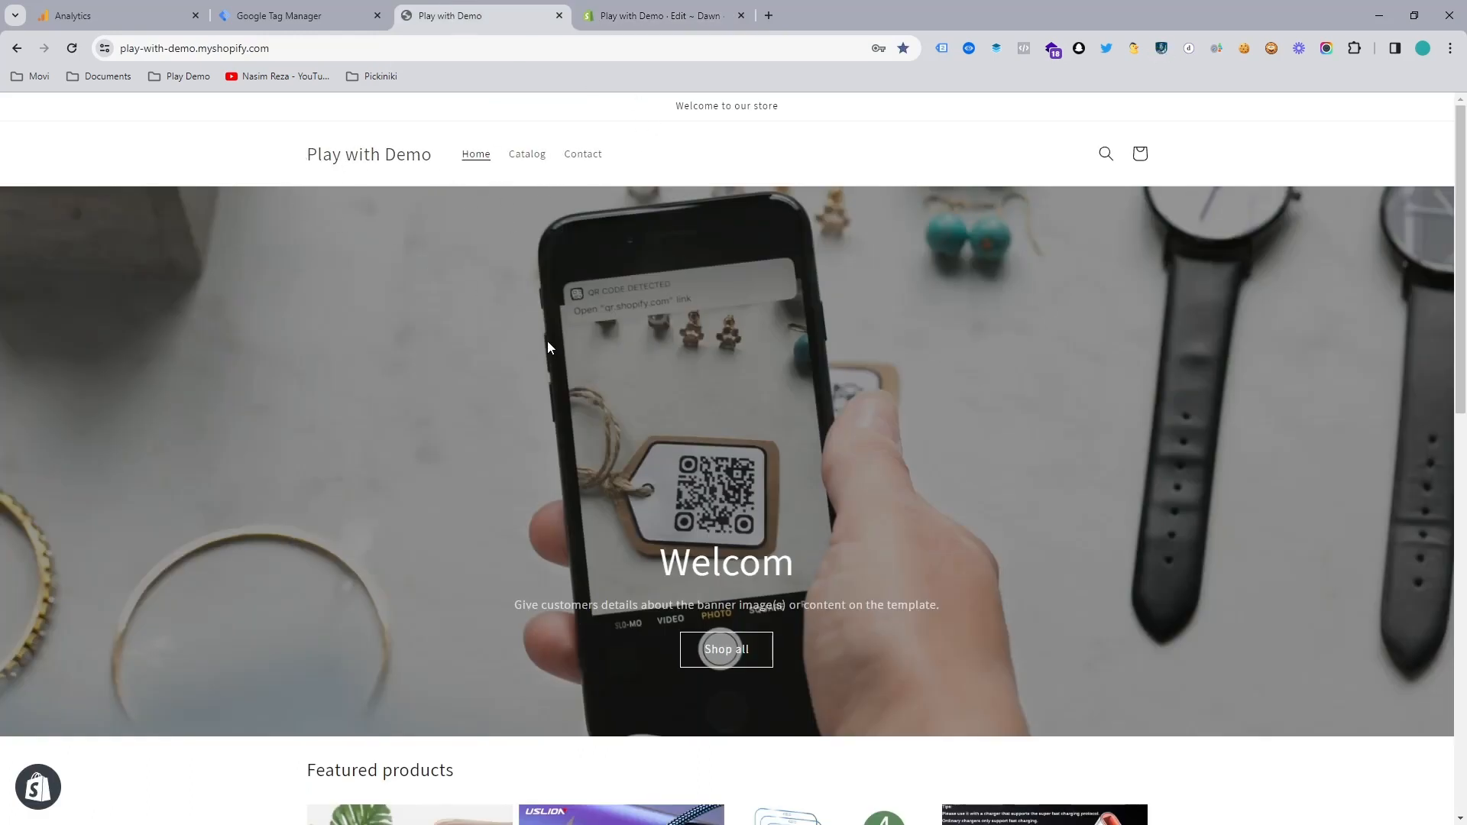
click(115, 16)
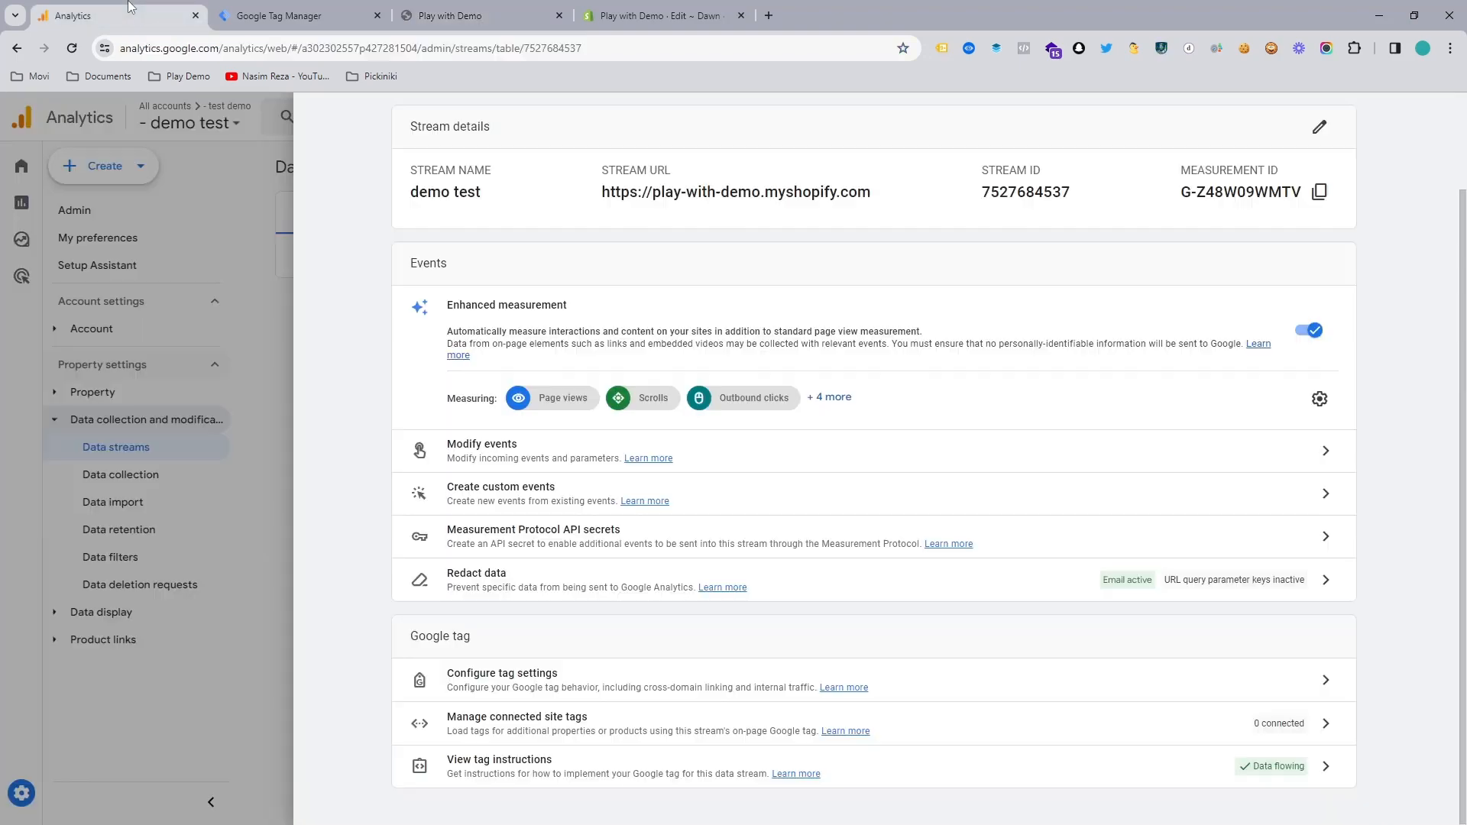
click(1319, 192)
click(634, 17)
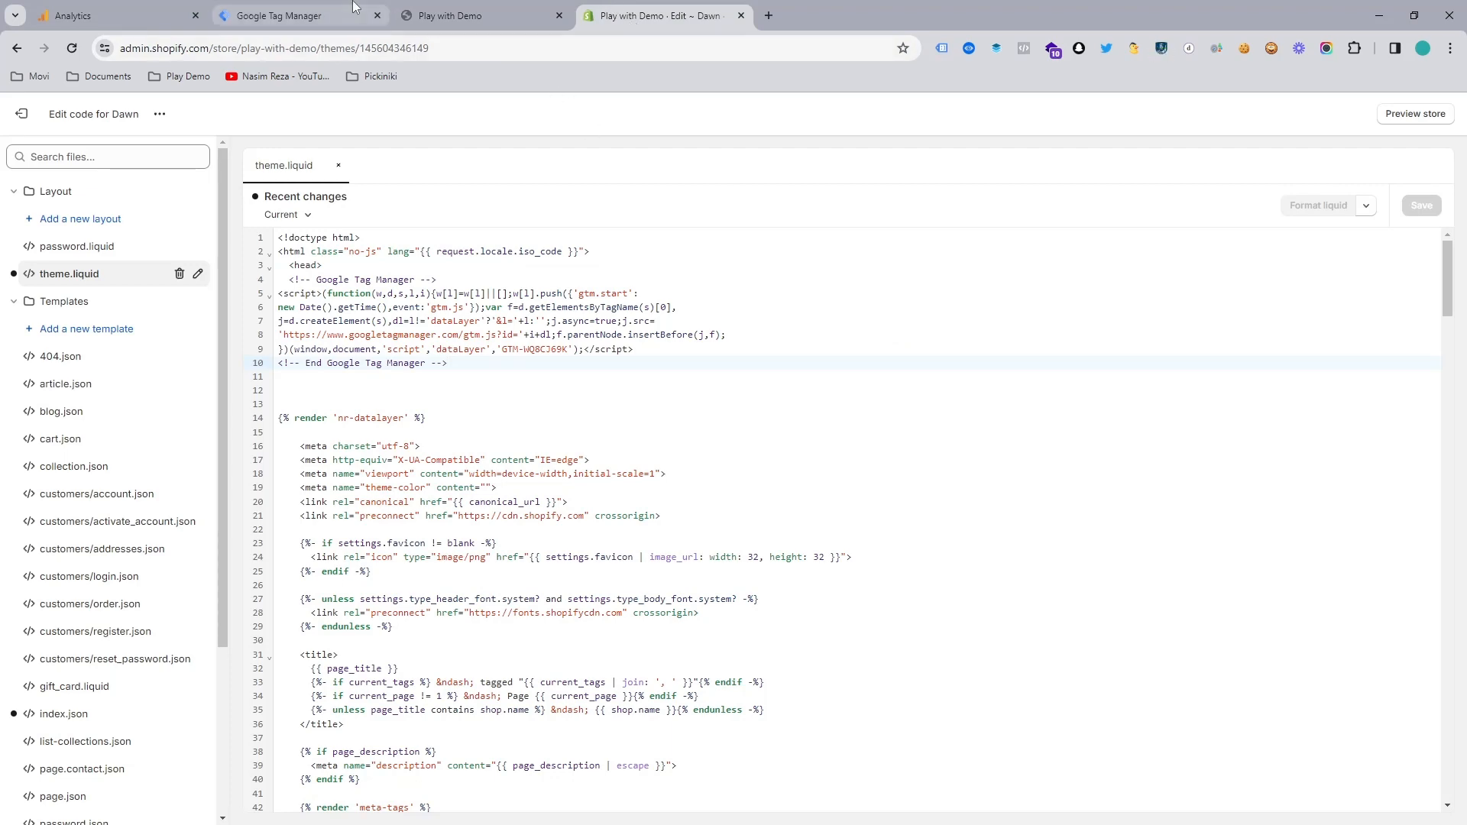
click(290, 15)
click(987, 215)
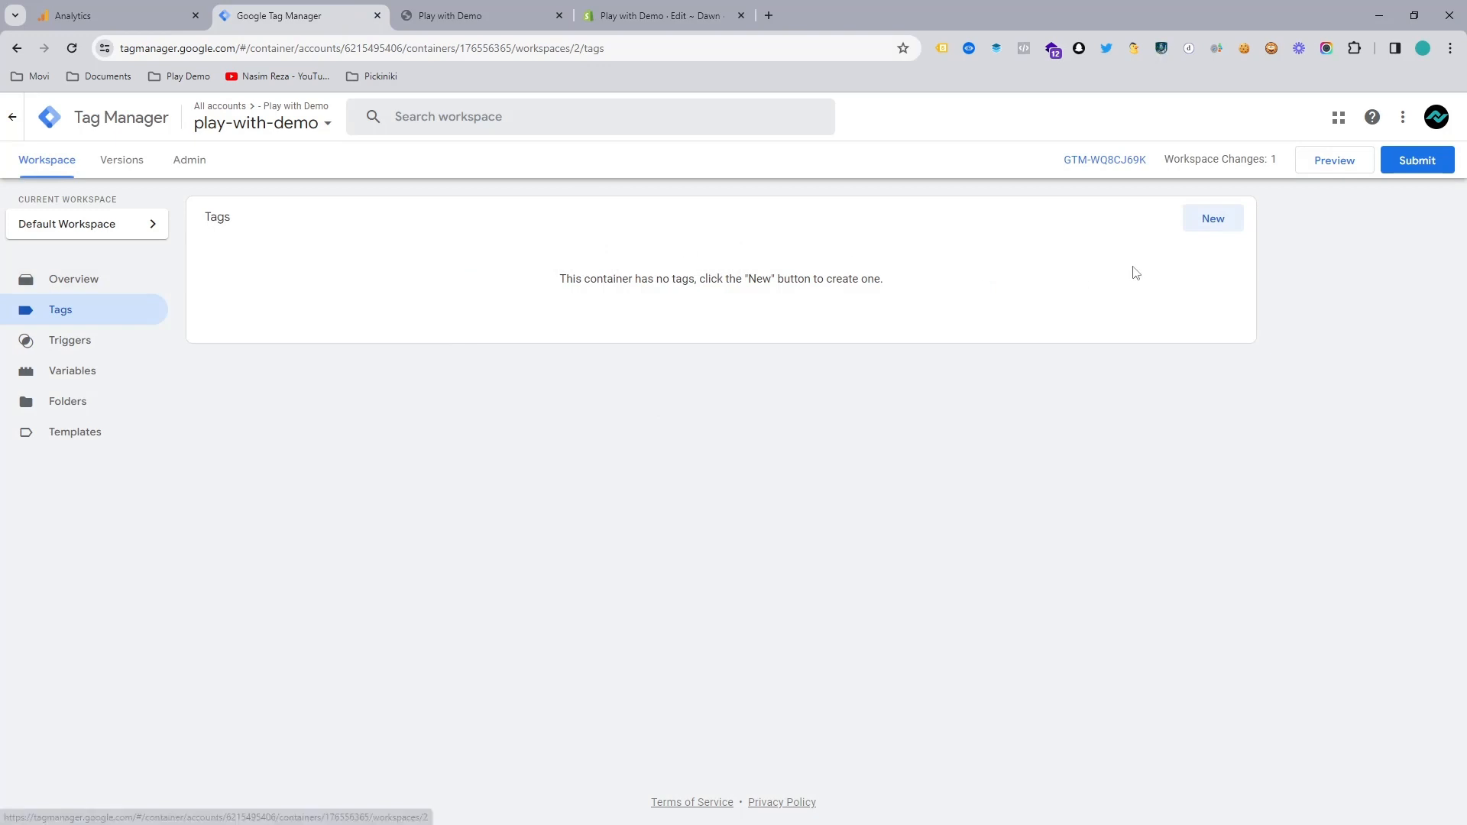
Step: Create a new tag in the play-with-demo container with the Google Tag type from the Google Analytics category
click(1211, 223)
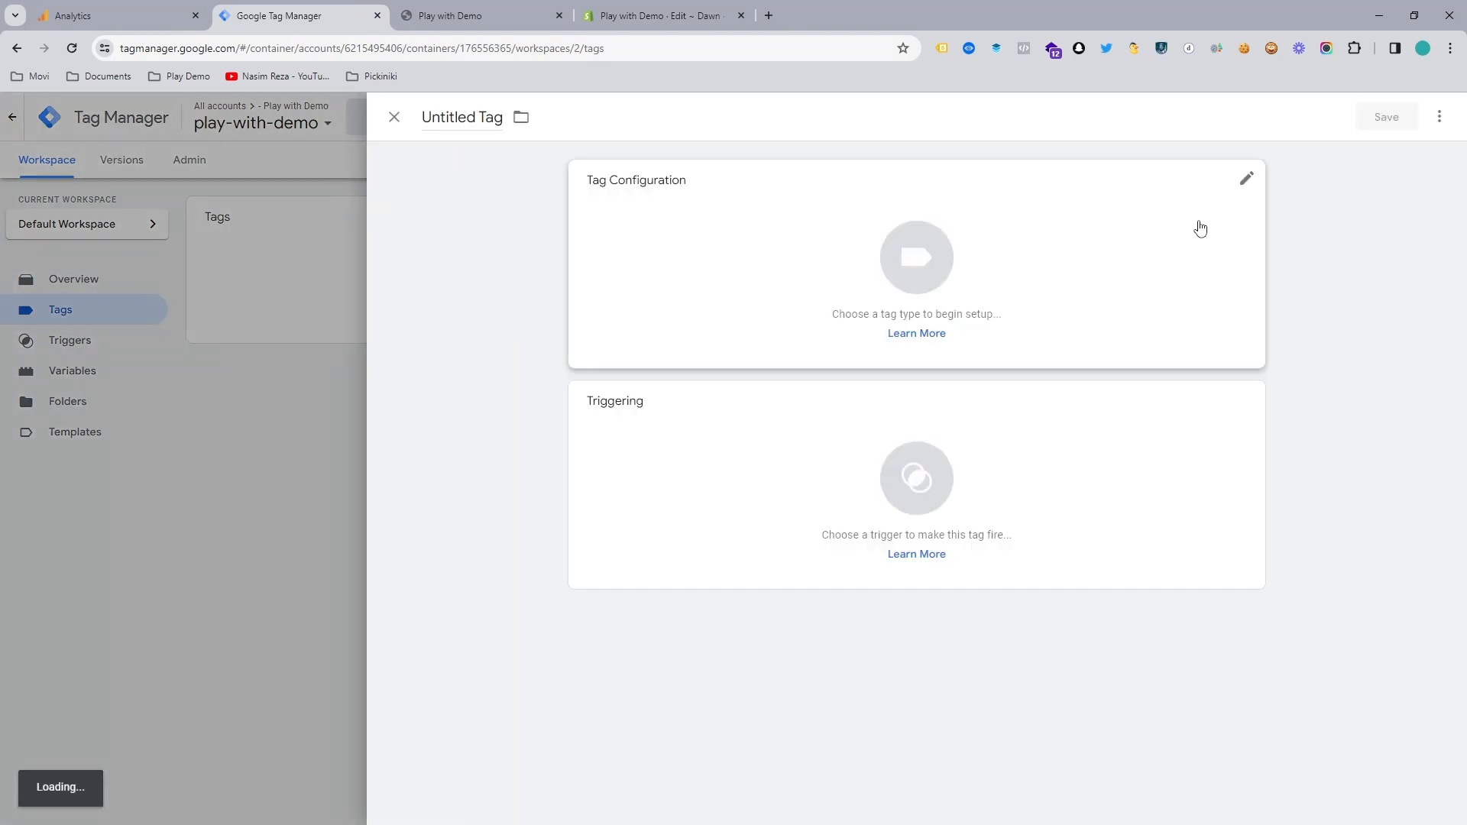
click(799, 263)
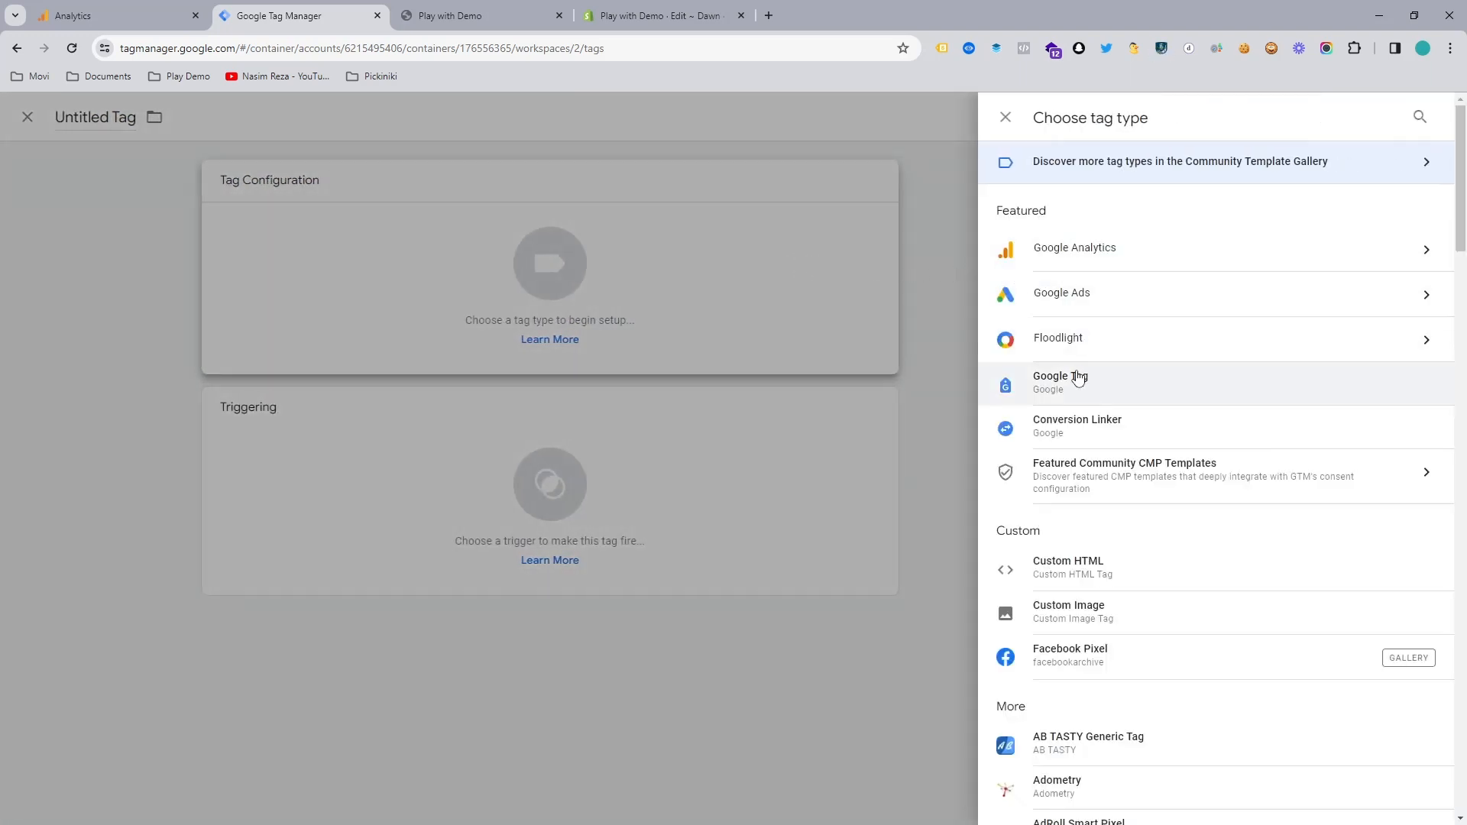
click(1090, 264)
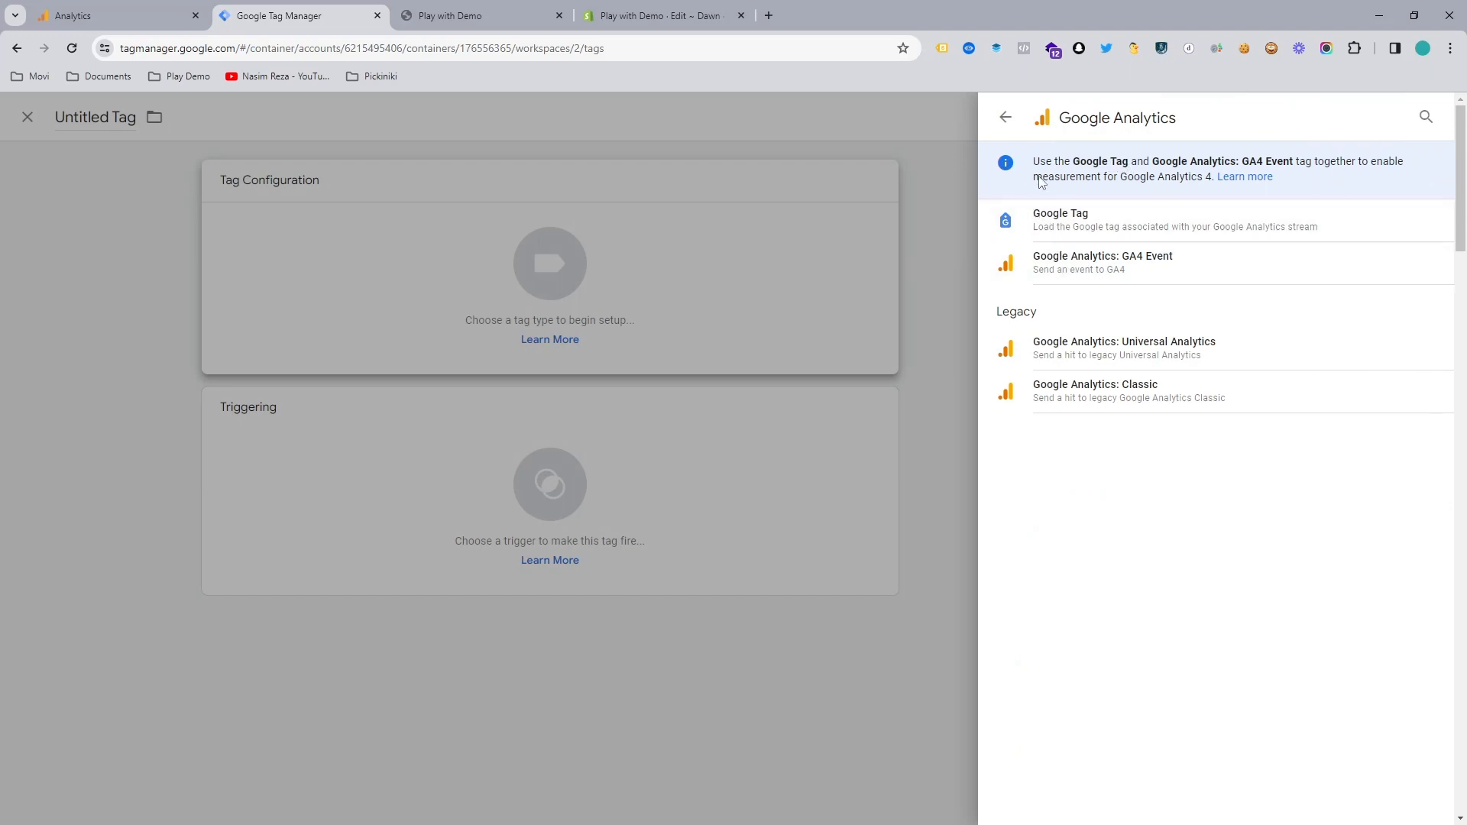
click(1077, 238)
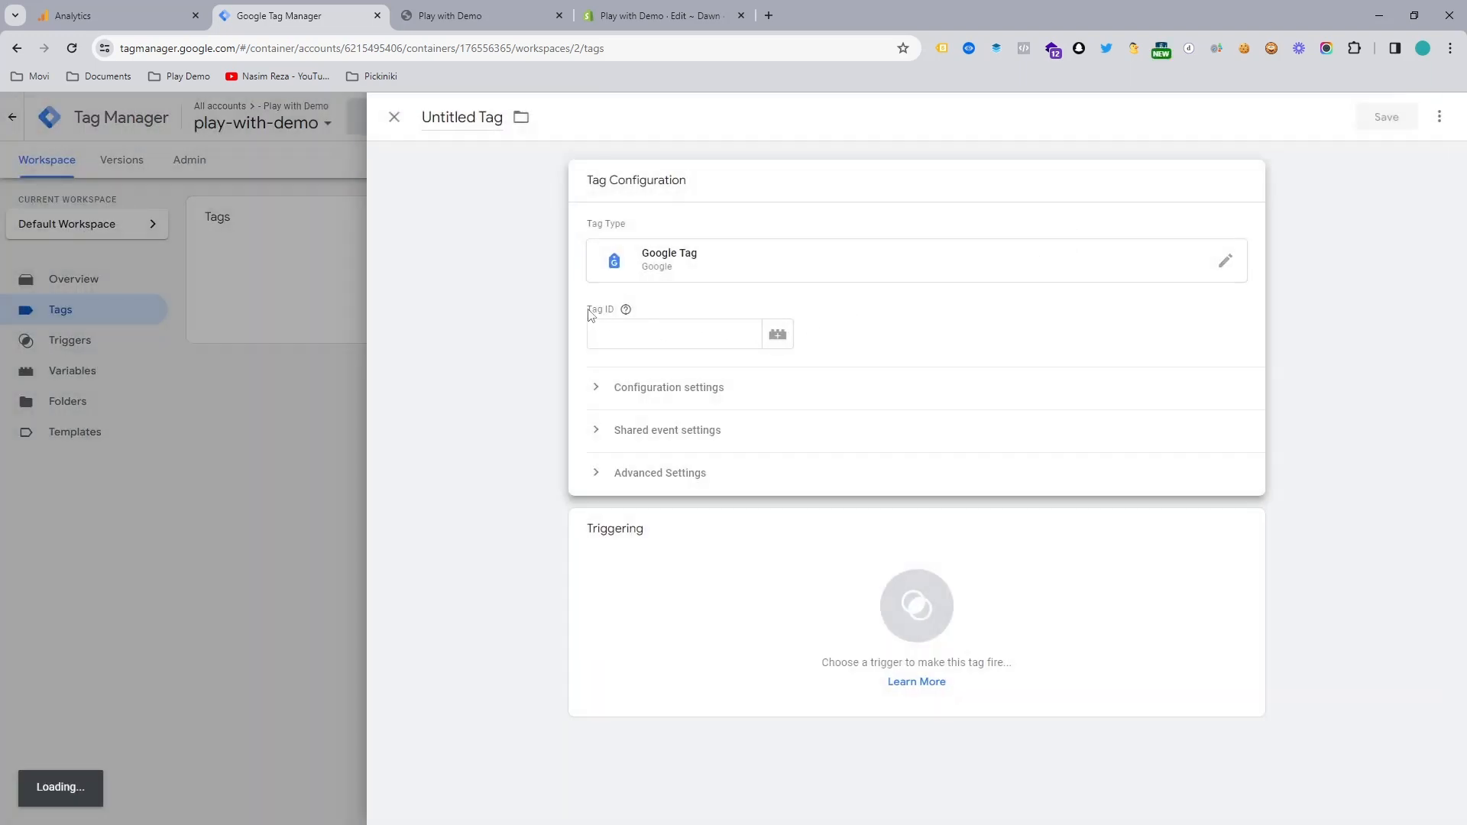
Step: Copy the demo test stream's measurement ID from Google Analytics and paste it as the new tag's Tag ID in Google Tag Manager
drag(591, 315, 617, 314)
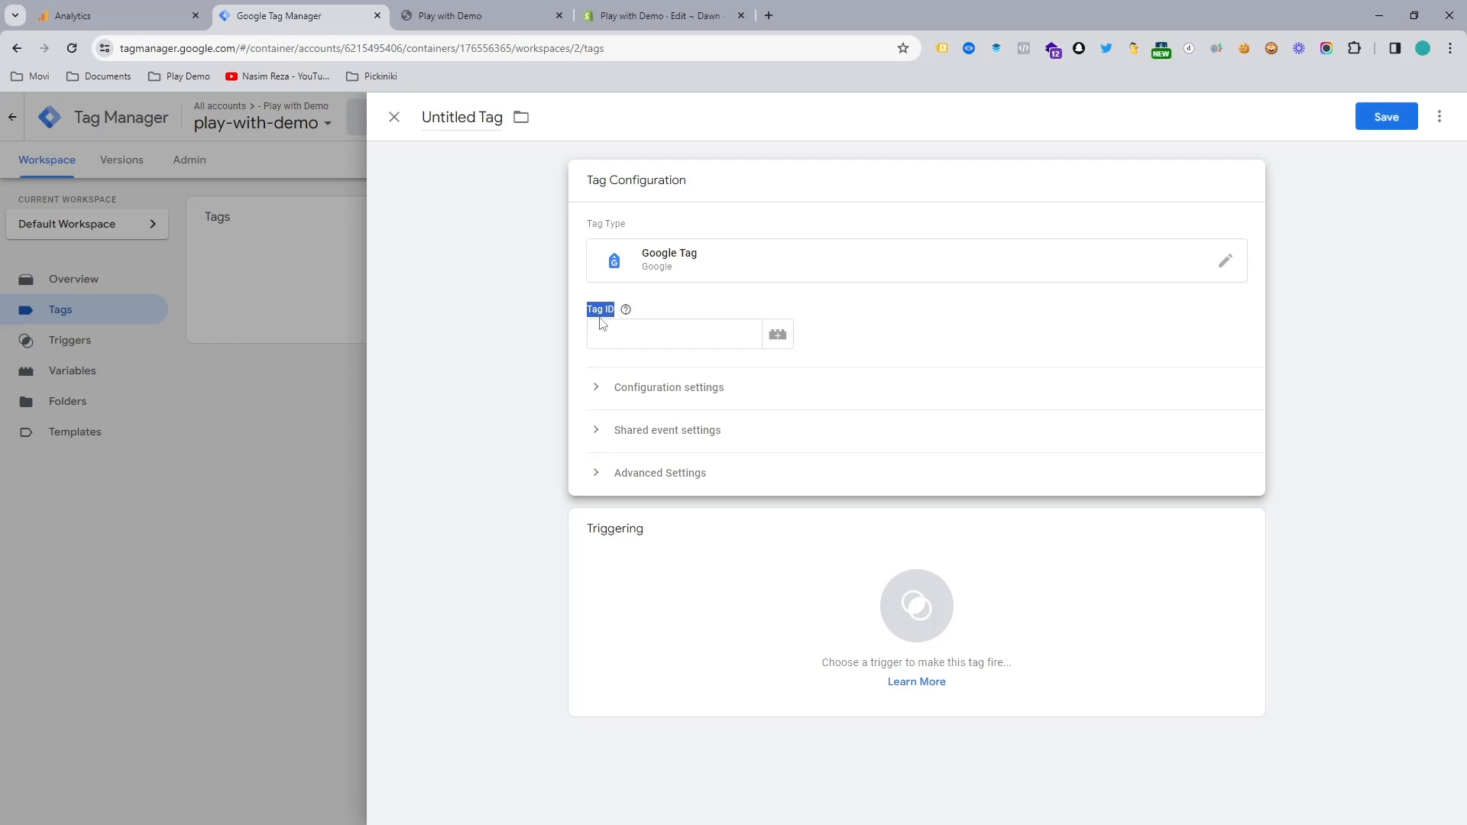
click(596, 314)
click(82, 10)
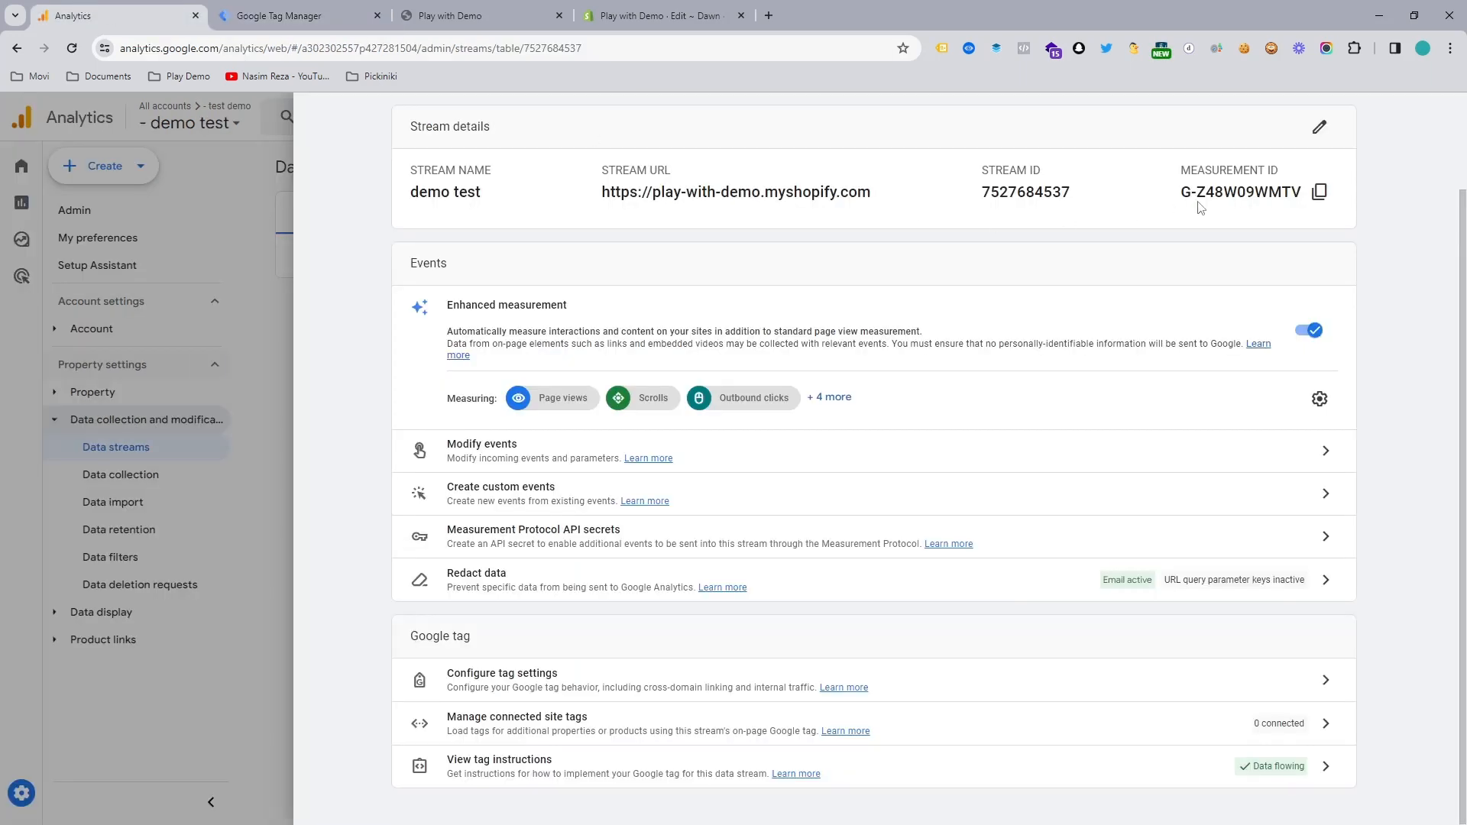
click(1319, 192)
click(1319, 192)
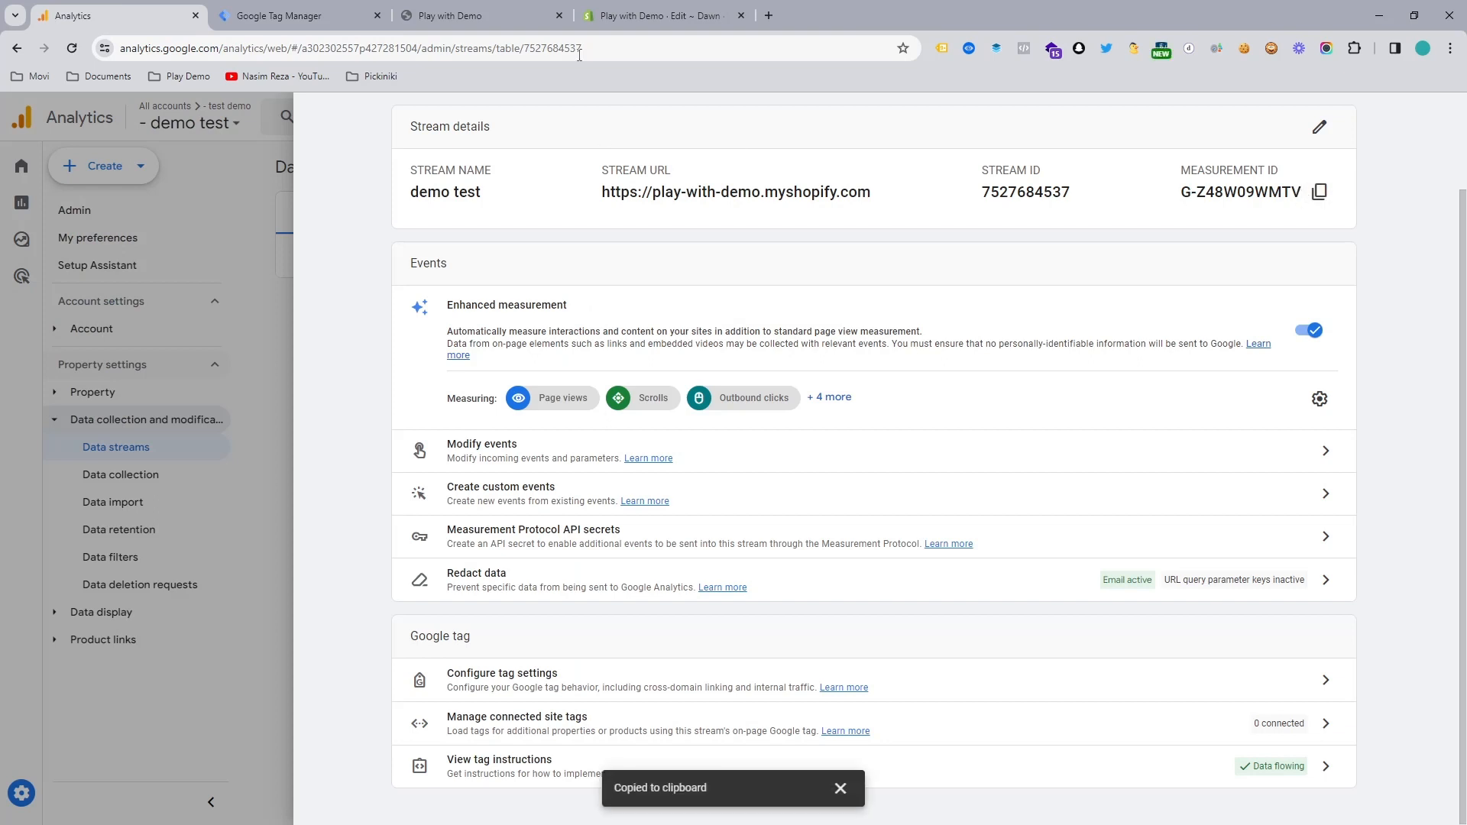
click(292, 8)
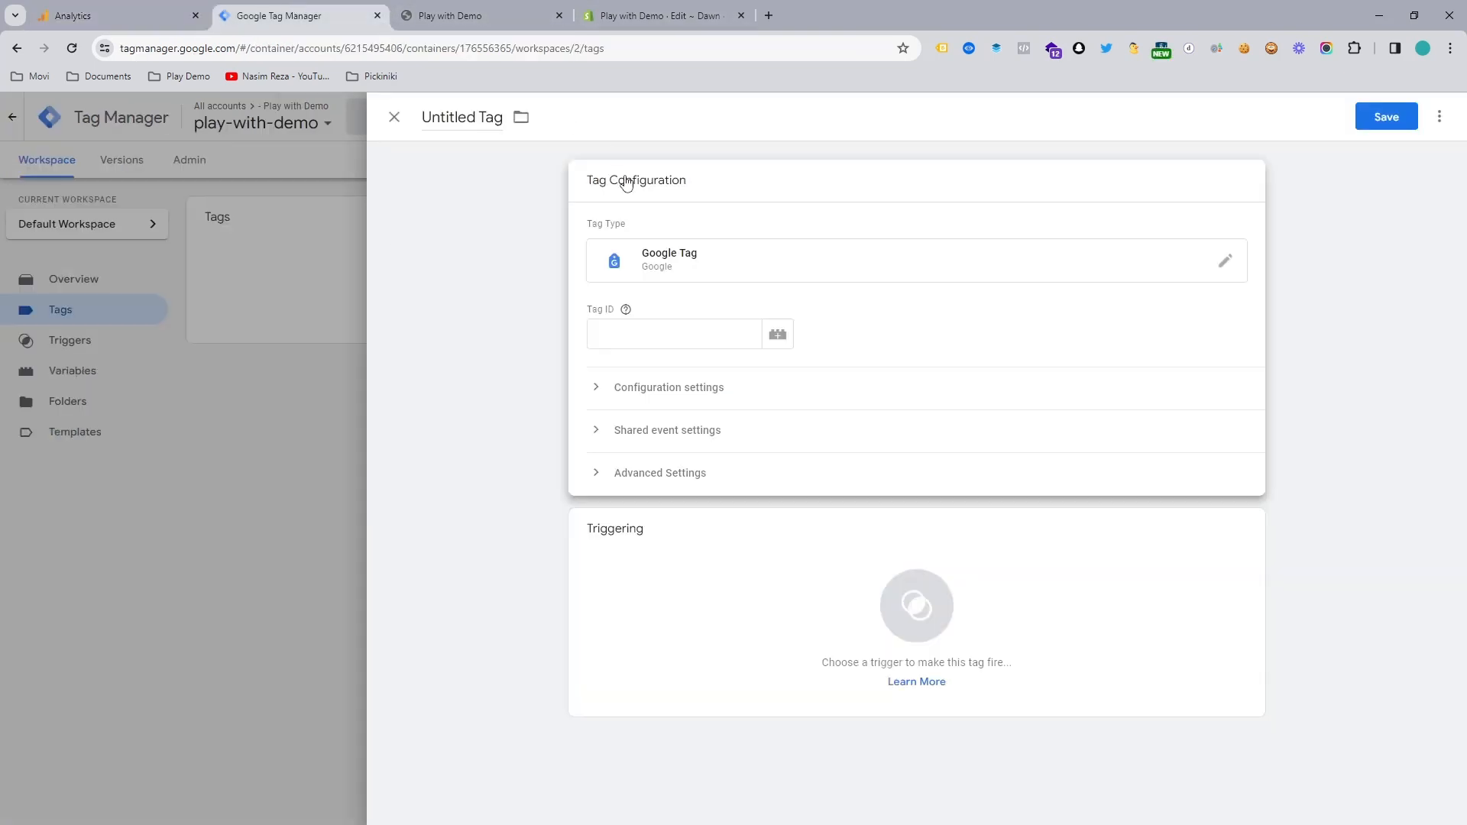
click(645, 333)
key(ctrl+v)
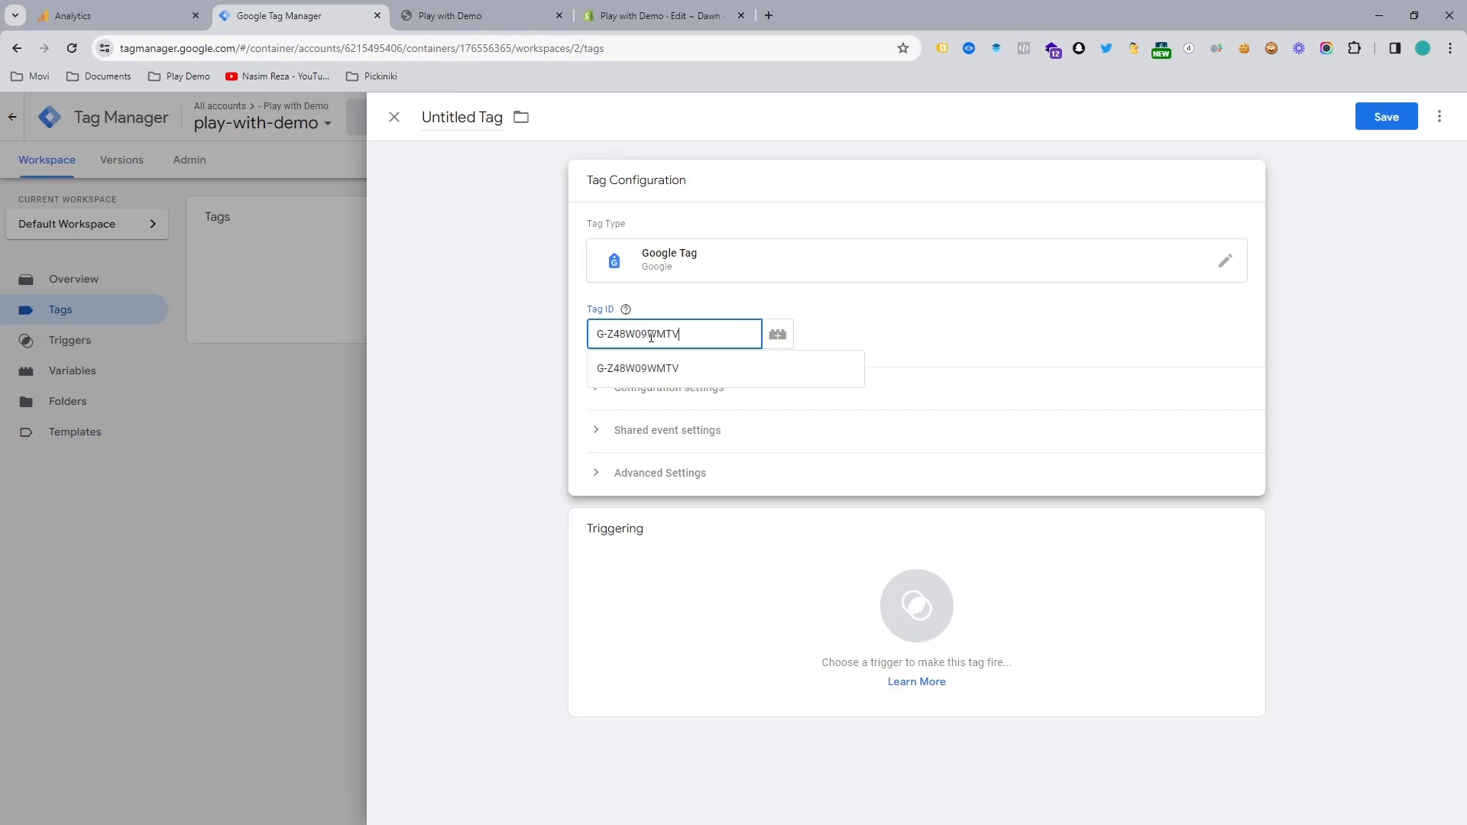
Step: Set the tag to fire on the All Pages trigger and save it under the name Google Tag
click(882, 544)
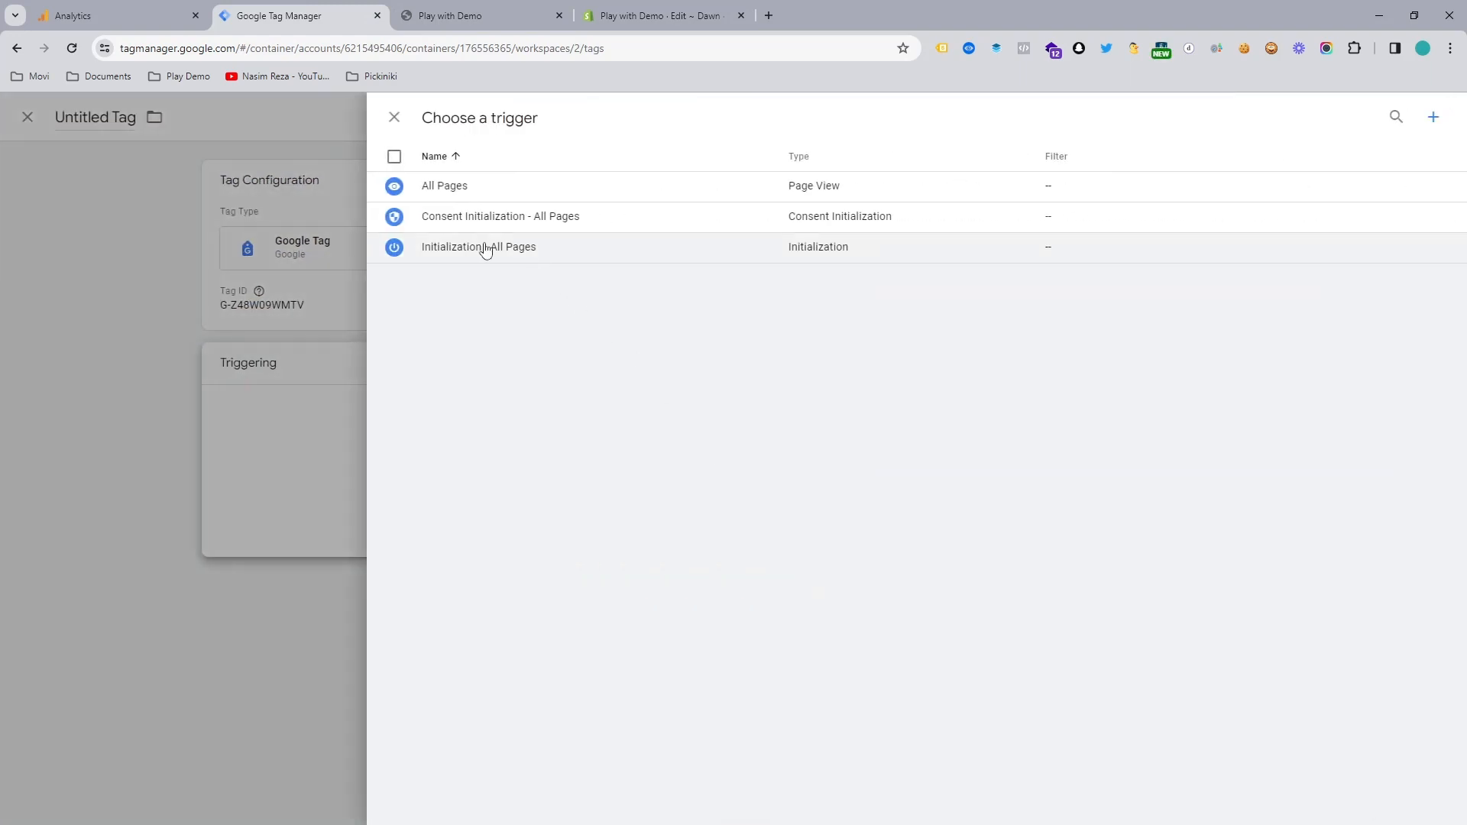
click(451, 186)
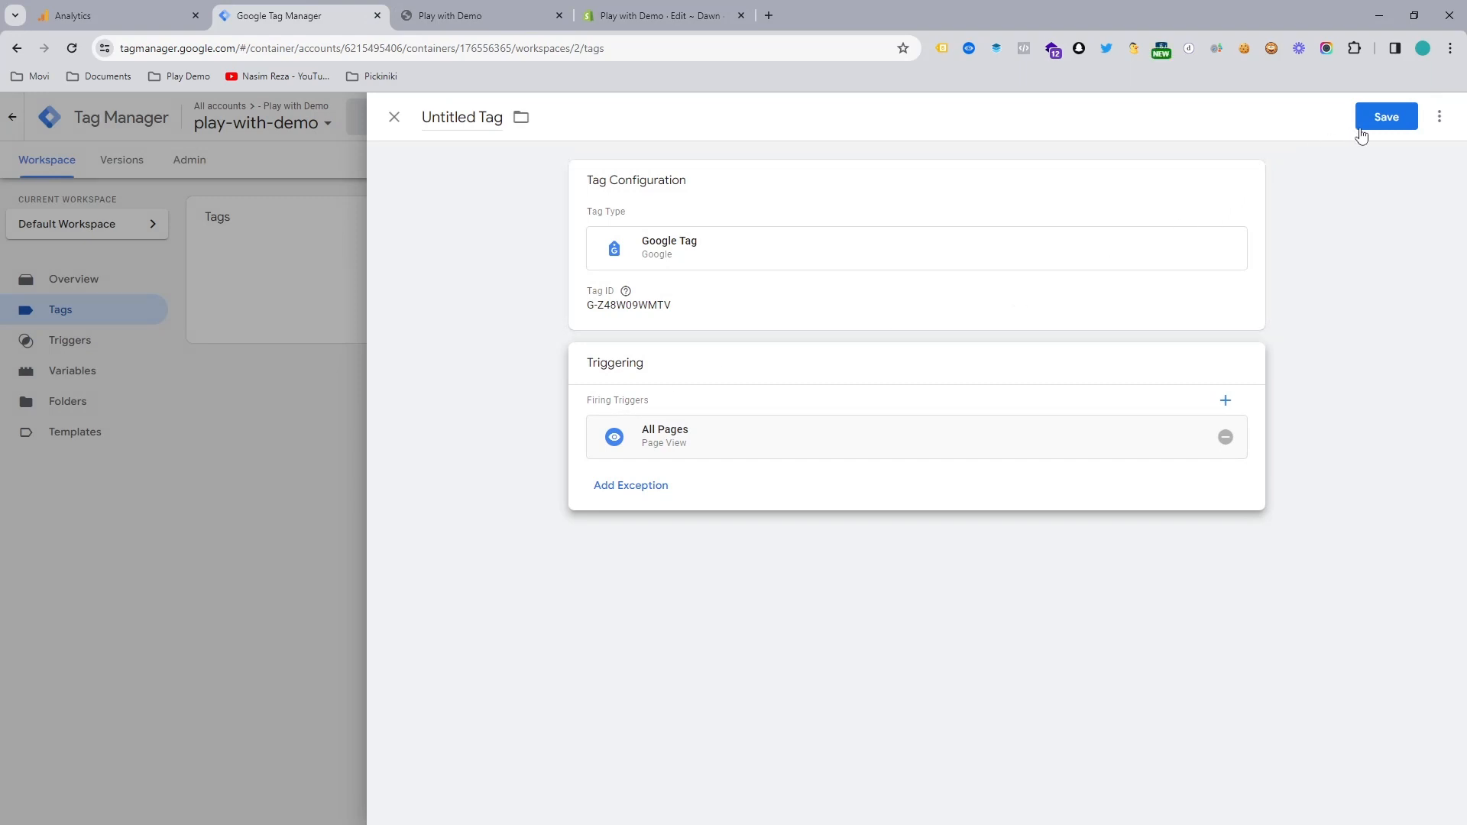
click(1387, 116)
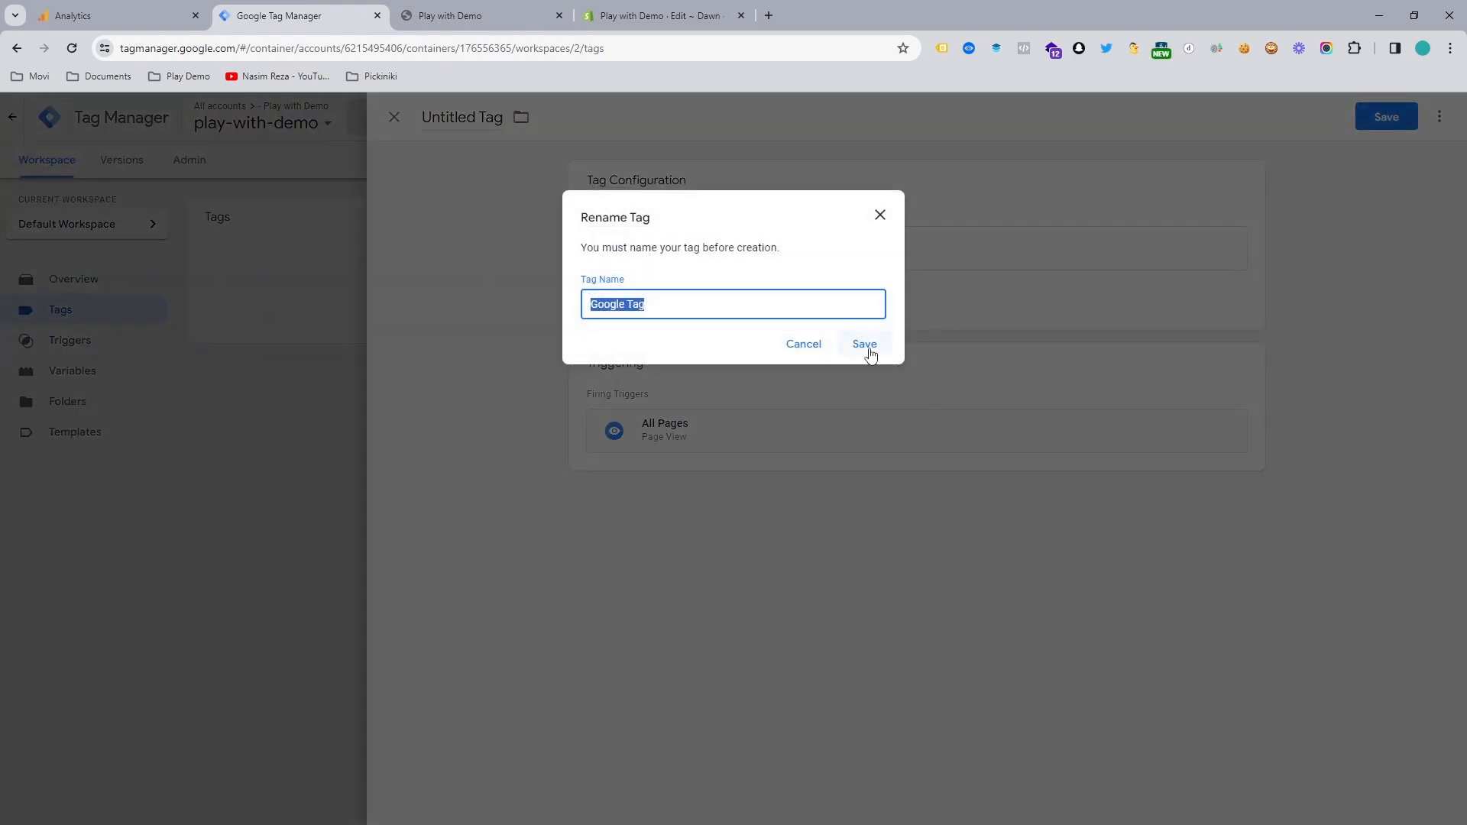
click(865, 344)
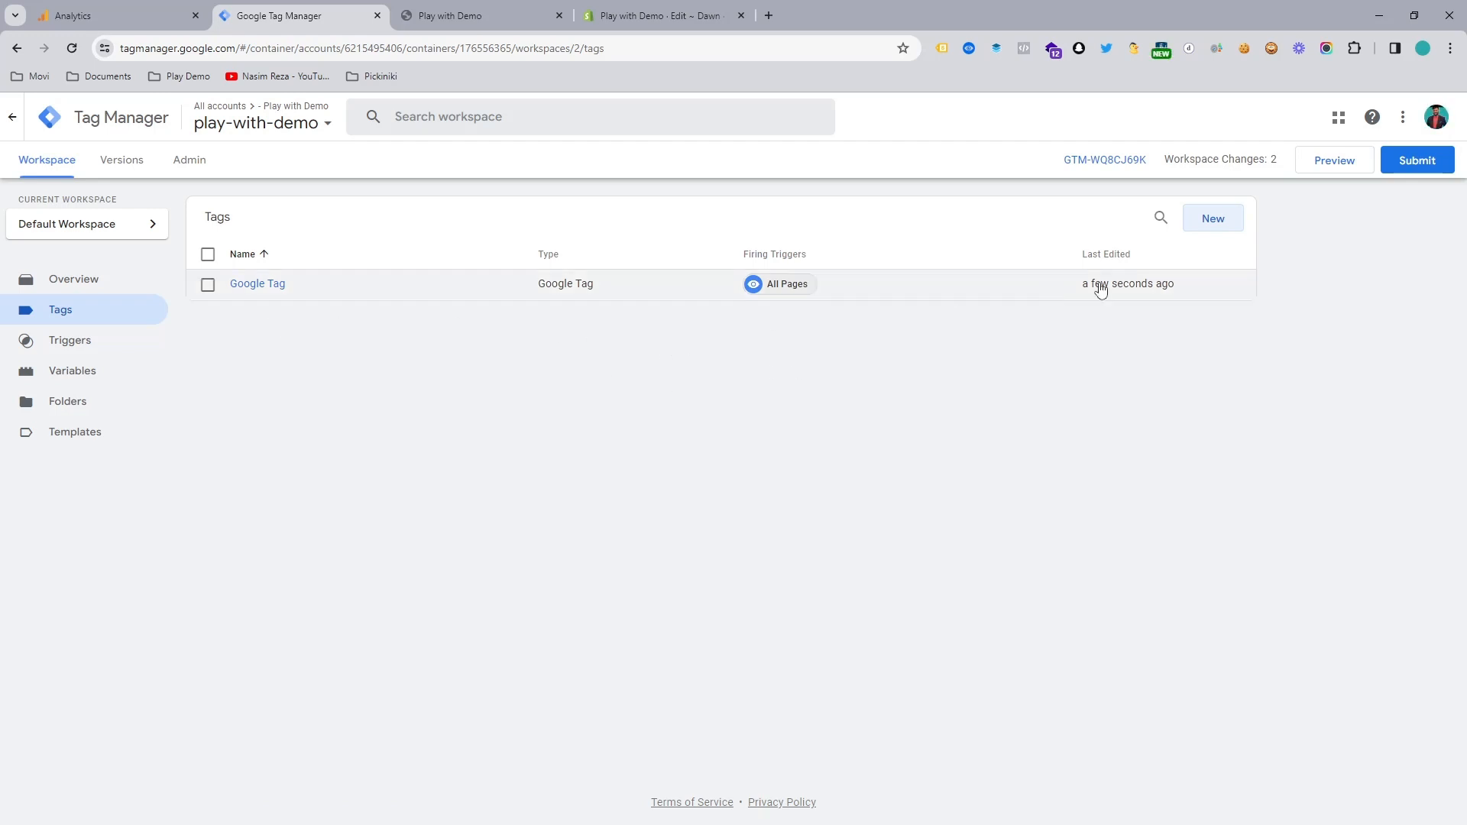
click(1349, 172)
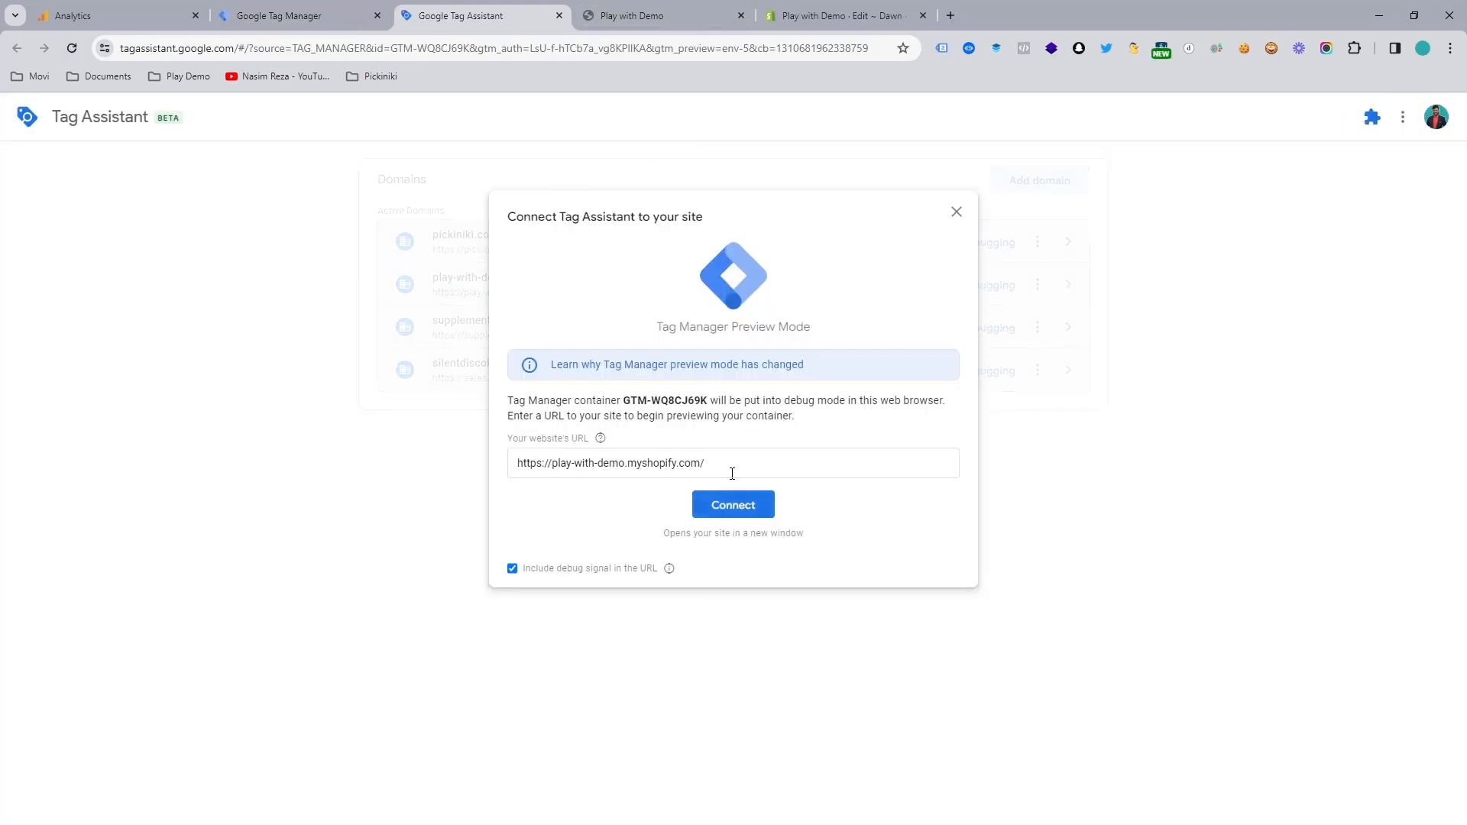
click(724, 508)
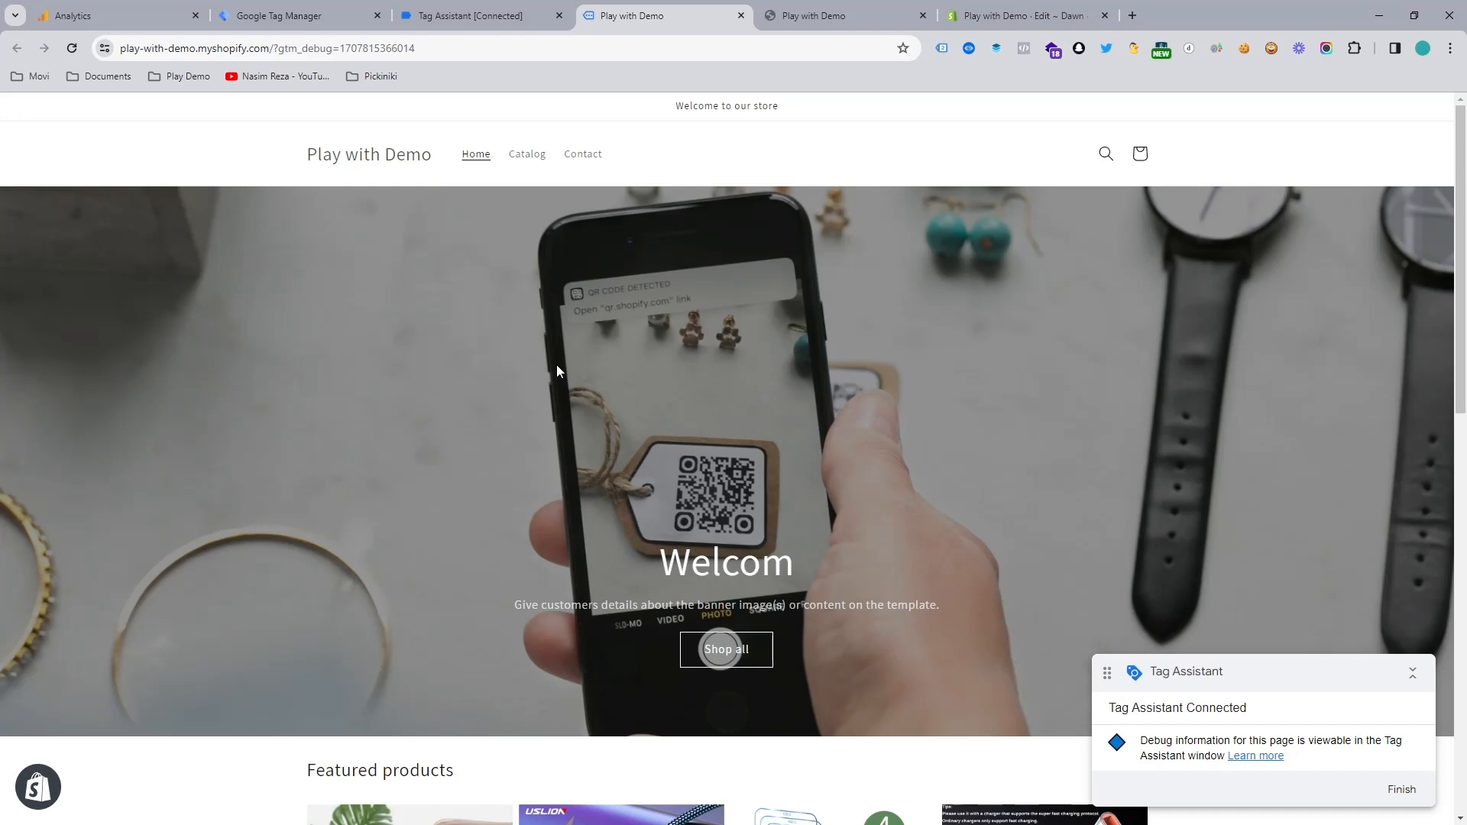
Step: Check the demo test property's Realtime report in Google Analytics for the store visit, and return to Google Tag Manager
click(113, 9)
click(164, 158)
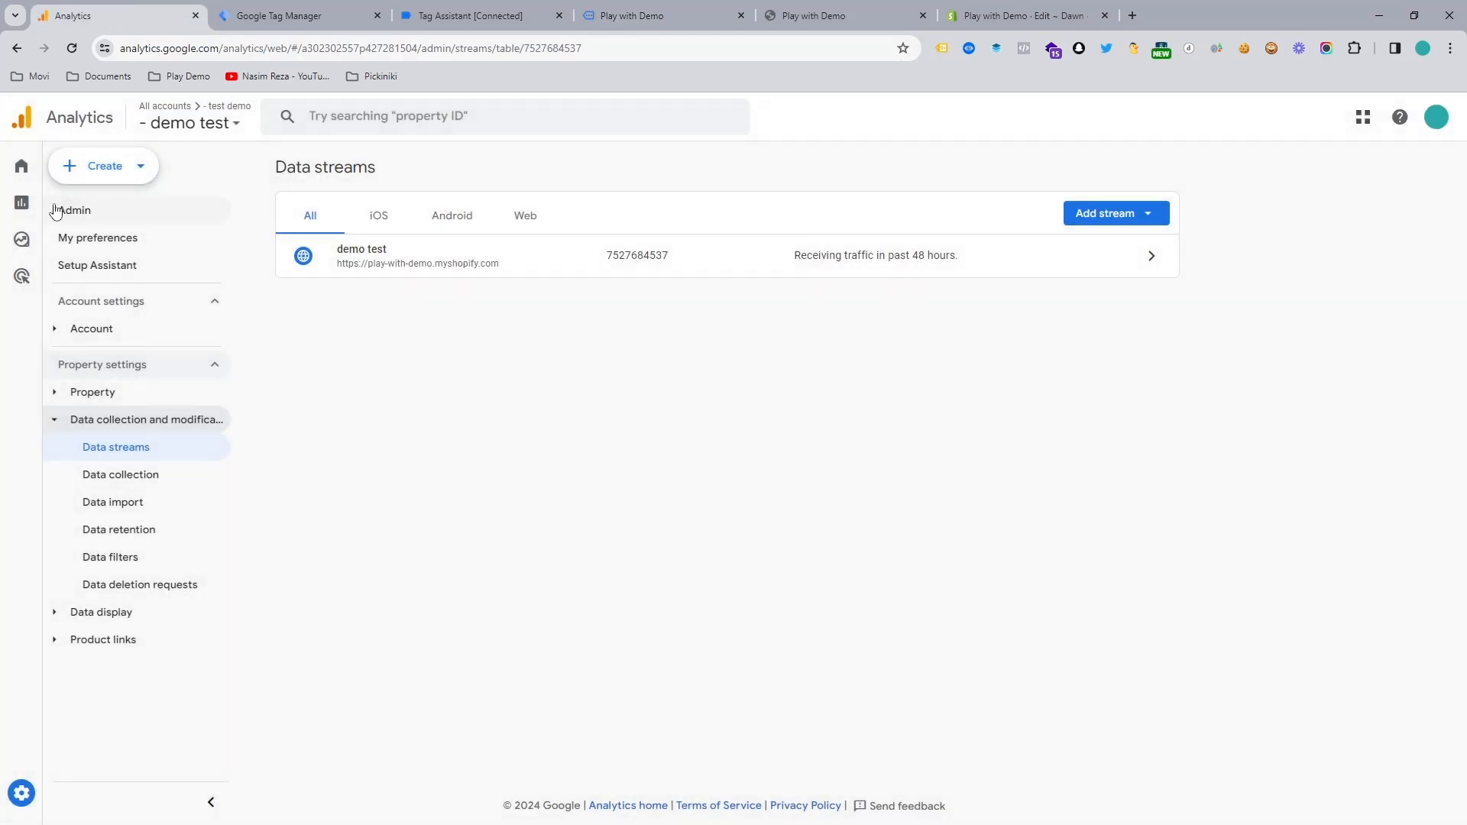
click(35, 212)
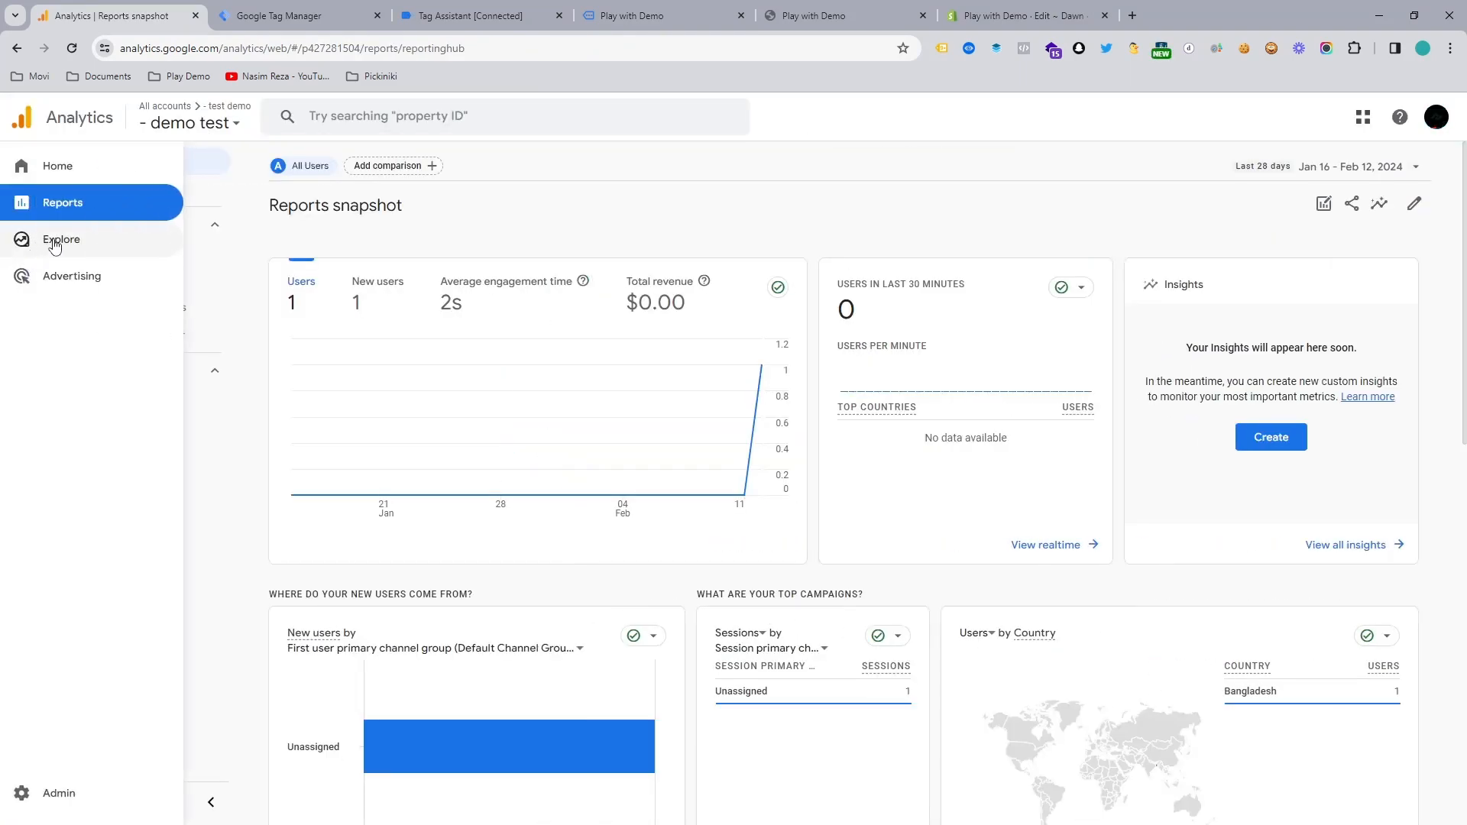
click(95, 196)
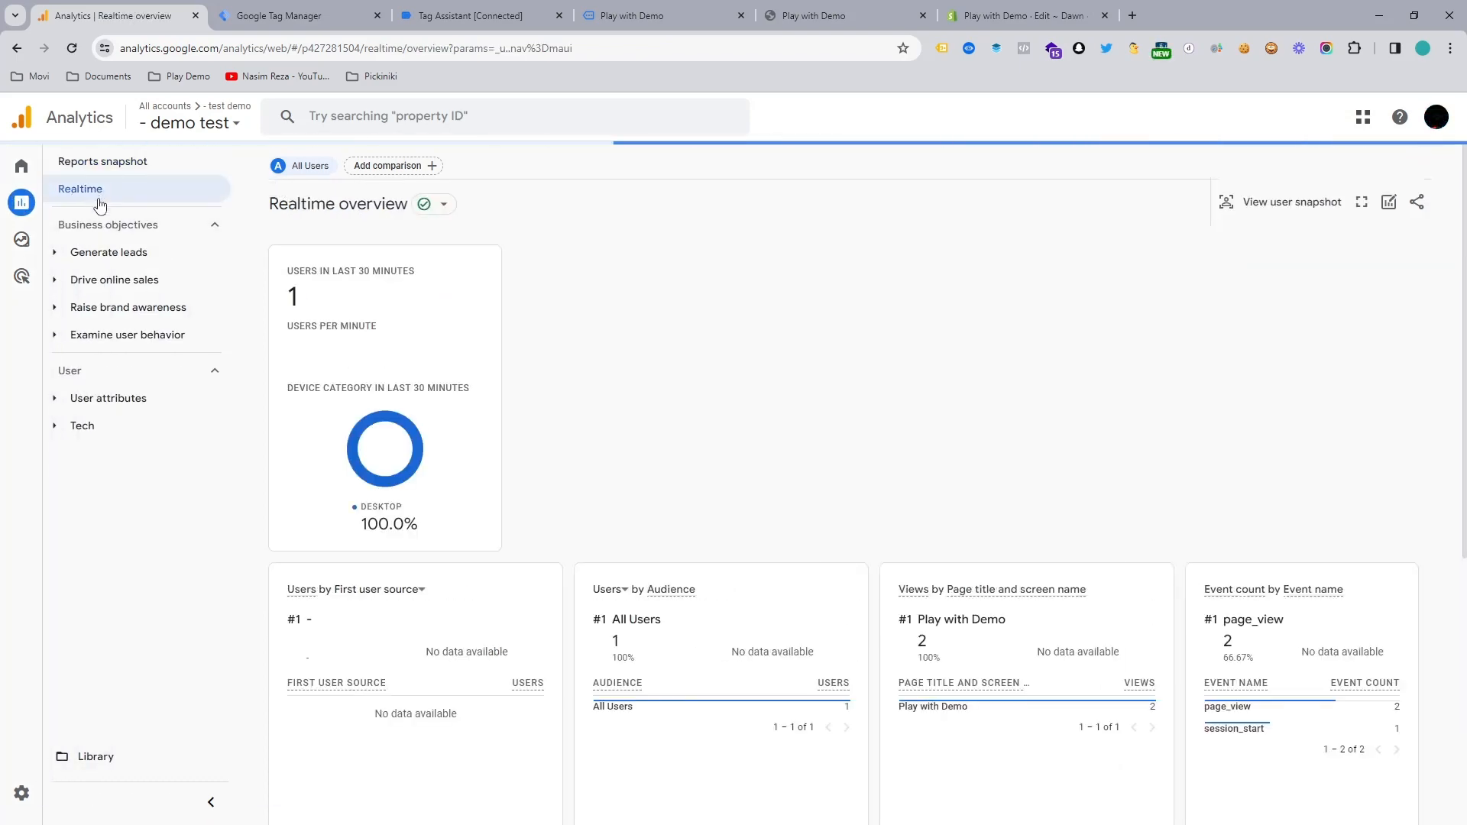
scroll(391, 379, down, 4)
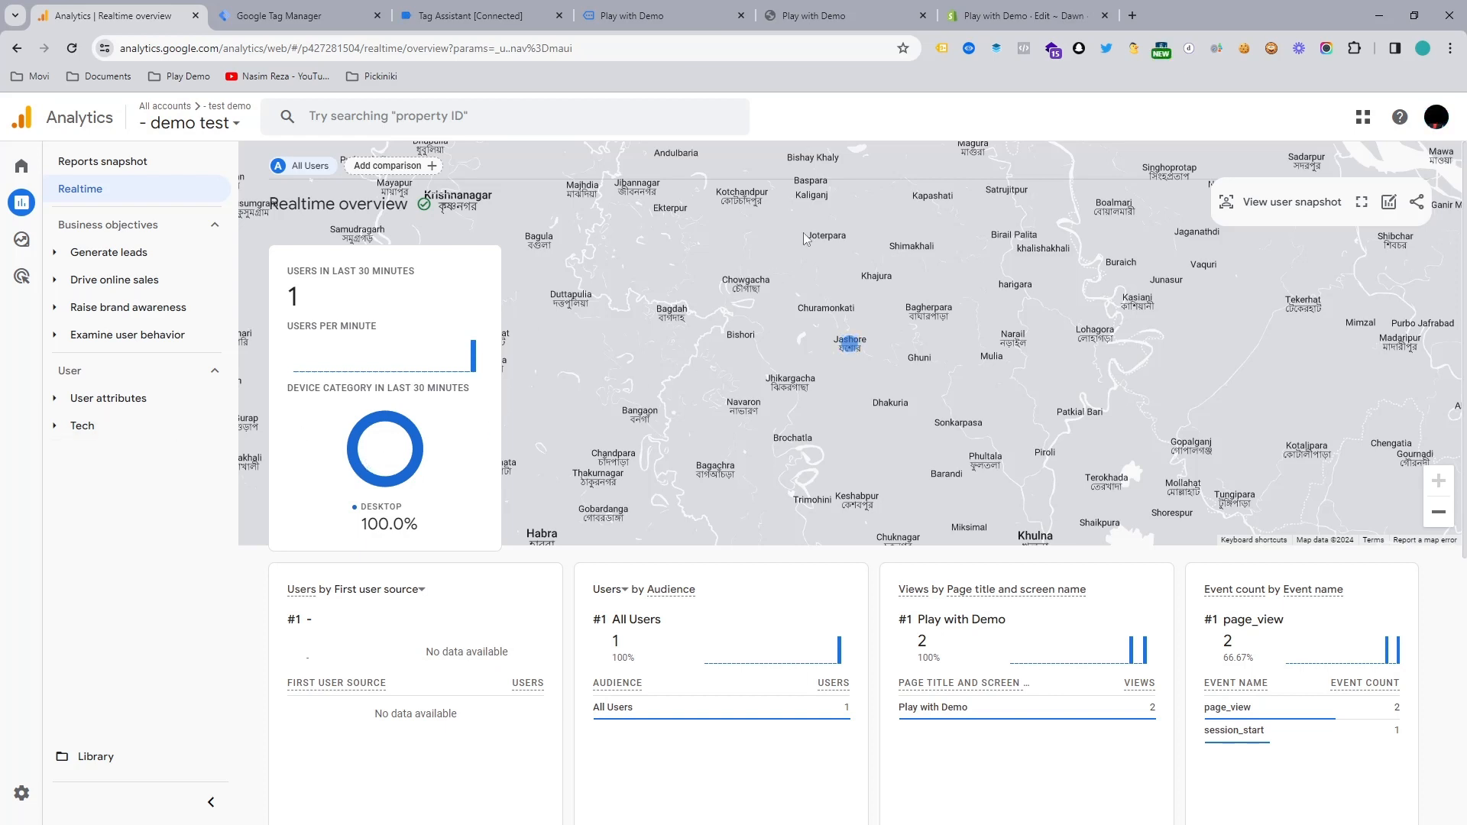
click(297, 12)
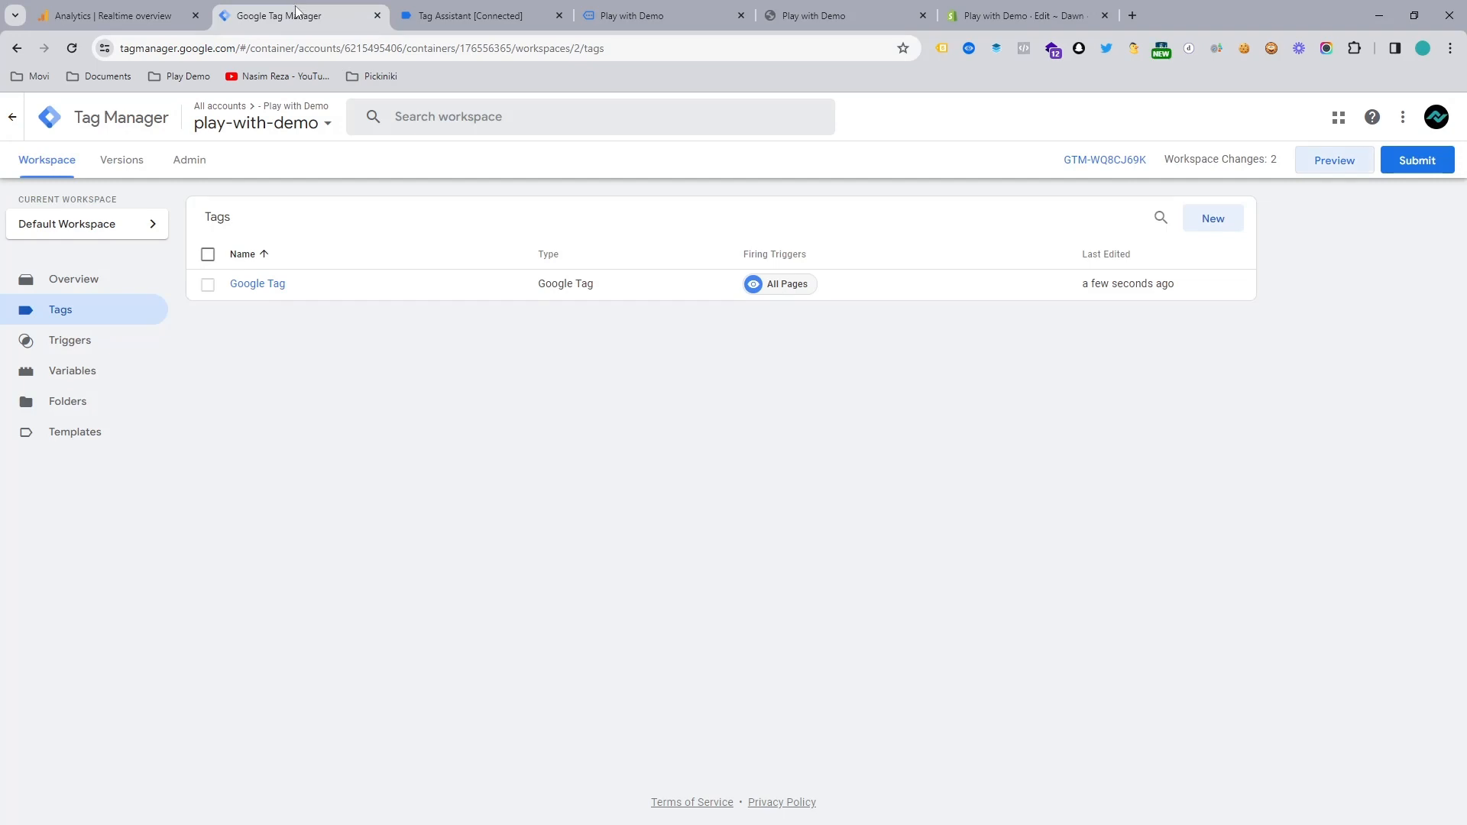